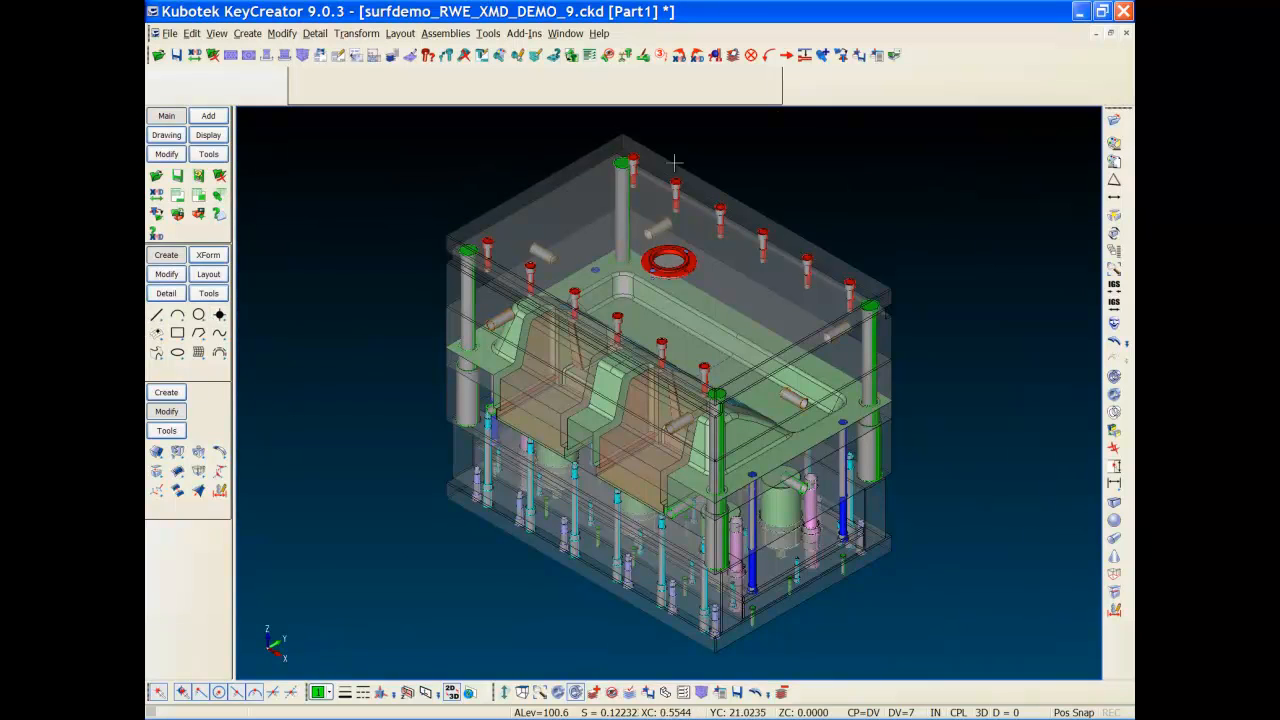
Step: In the Picture Manager, make the CORE ASSY picture active
click(877, 57)
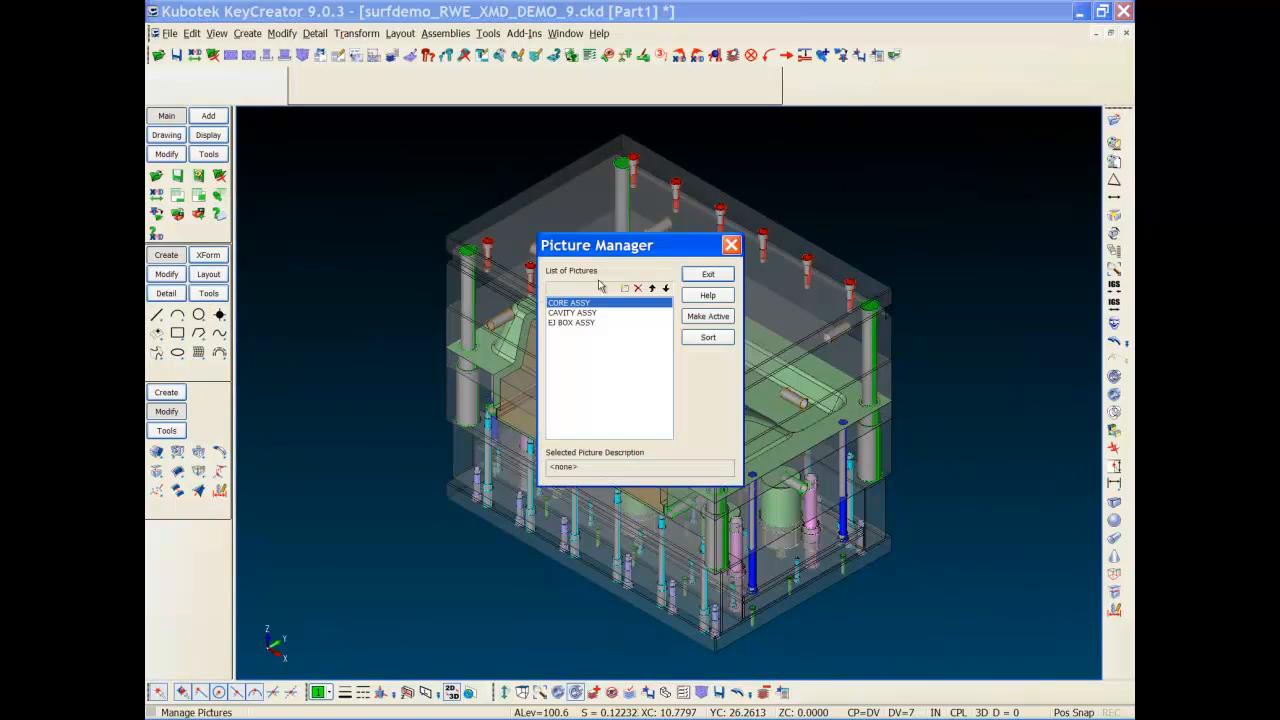
click(701, 318)
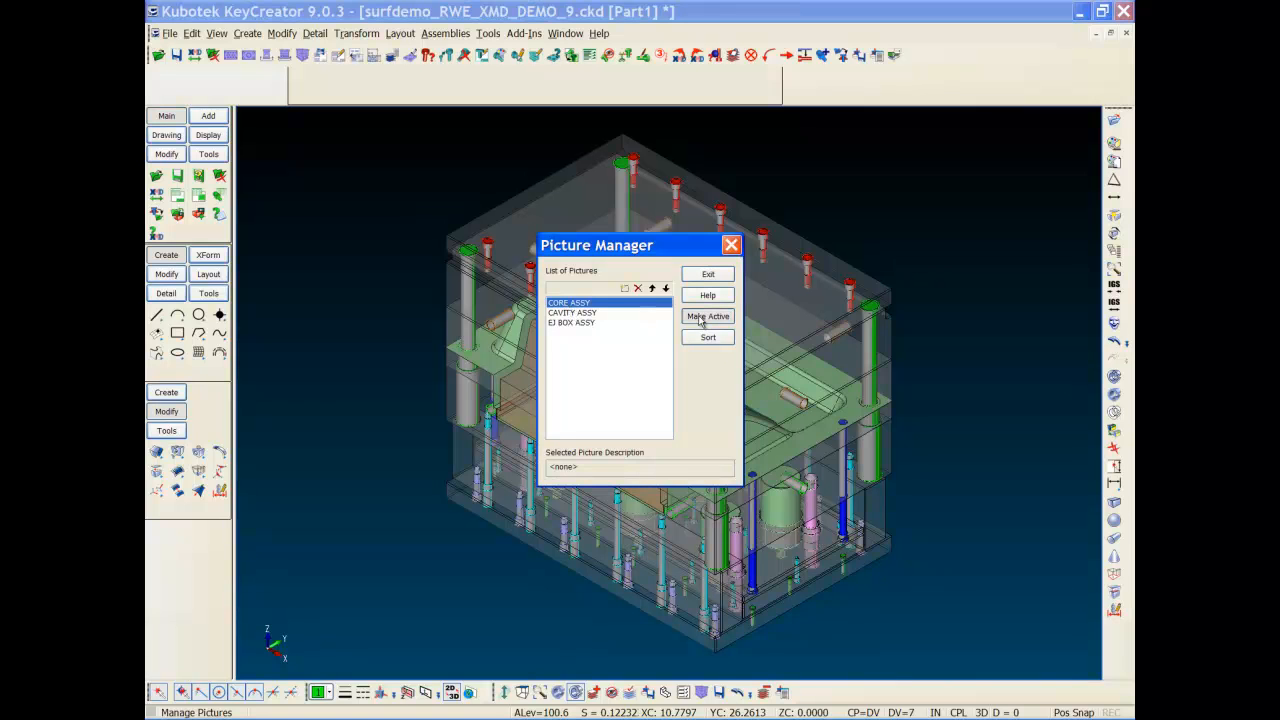
Step: Show the core assembly and turn it to a zoomed-in front view
click(708, 274)
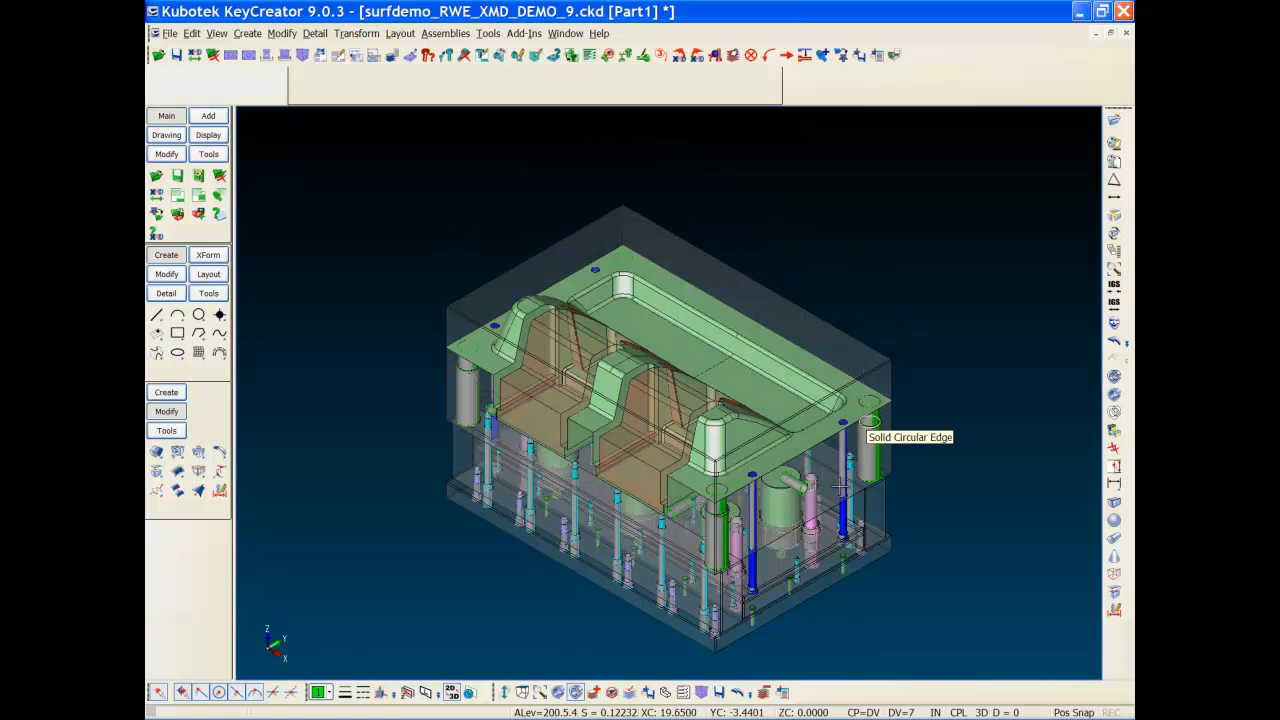
drag(687, 522, 327, 453)
middle_drag(327, 453, 487, 437)
middle_drag(607, 485, 539, 472)
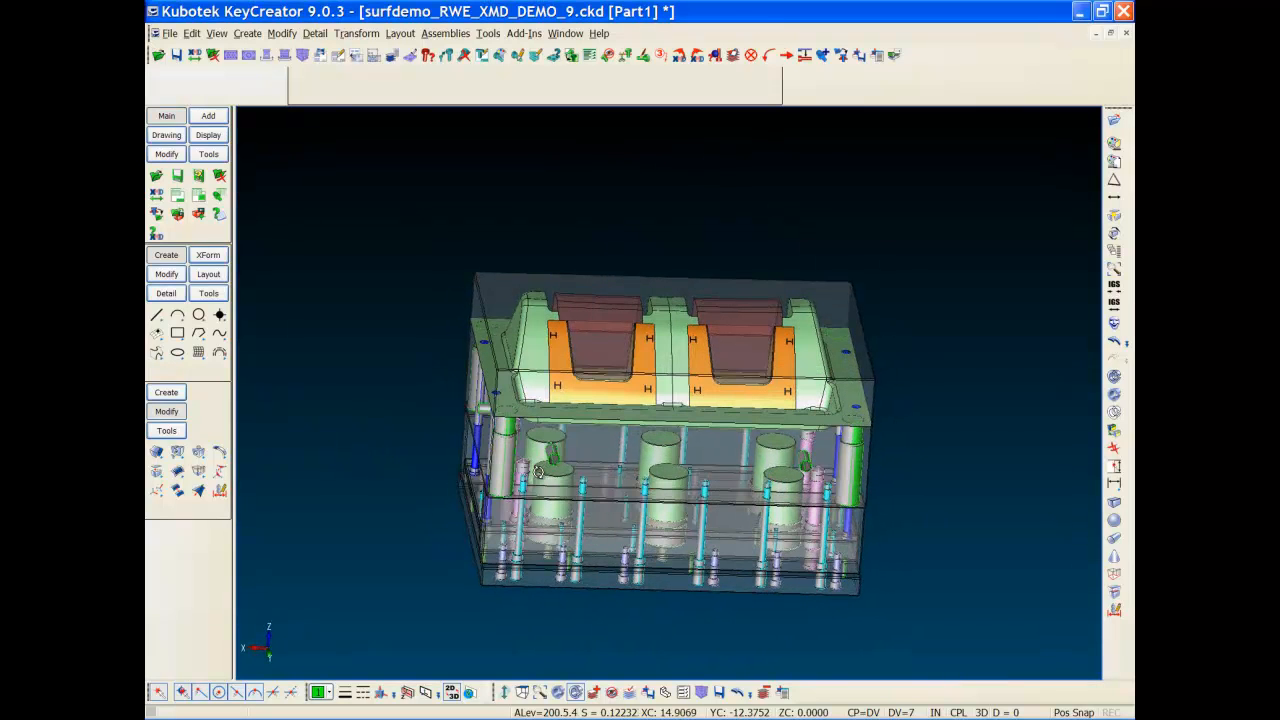
scroll(670, 358, up, 5)
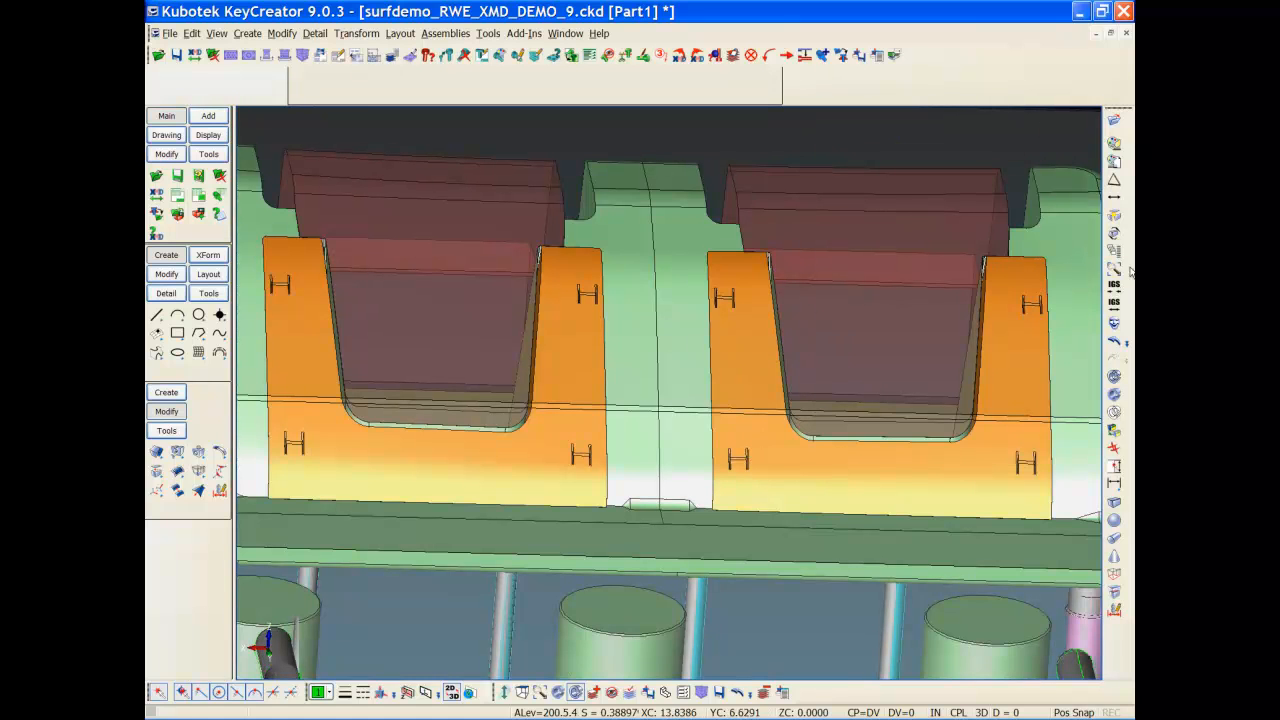
Step: Rotate the view about an insert's end point, then return to a fitted isometric view
click(1115, 241)
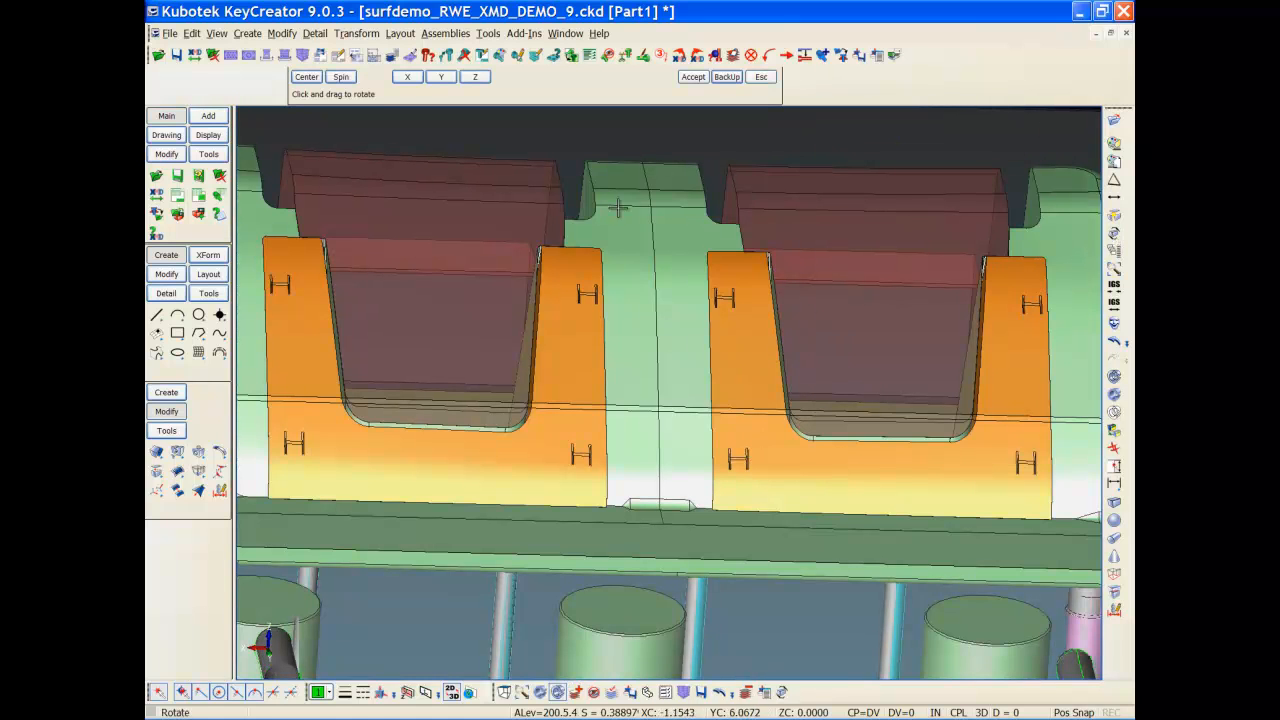
click(307, 78)
click(374, 78)
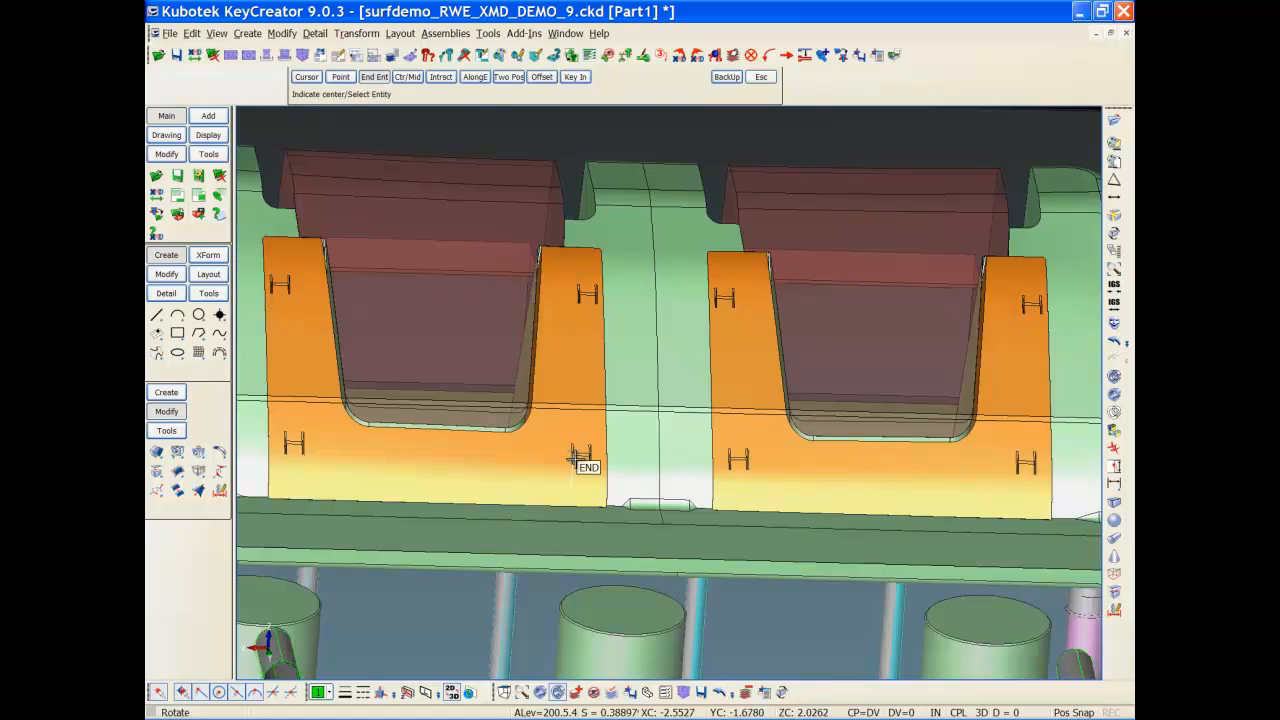
click(575, 458)
drag(575, 458, 789, 372)
key(alt+7)
key(alt+a)
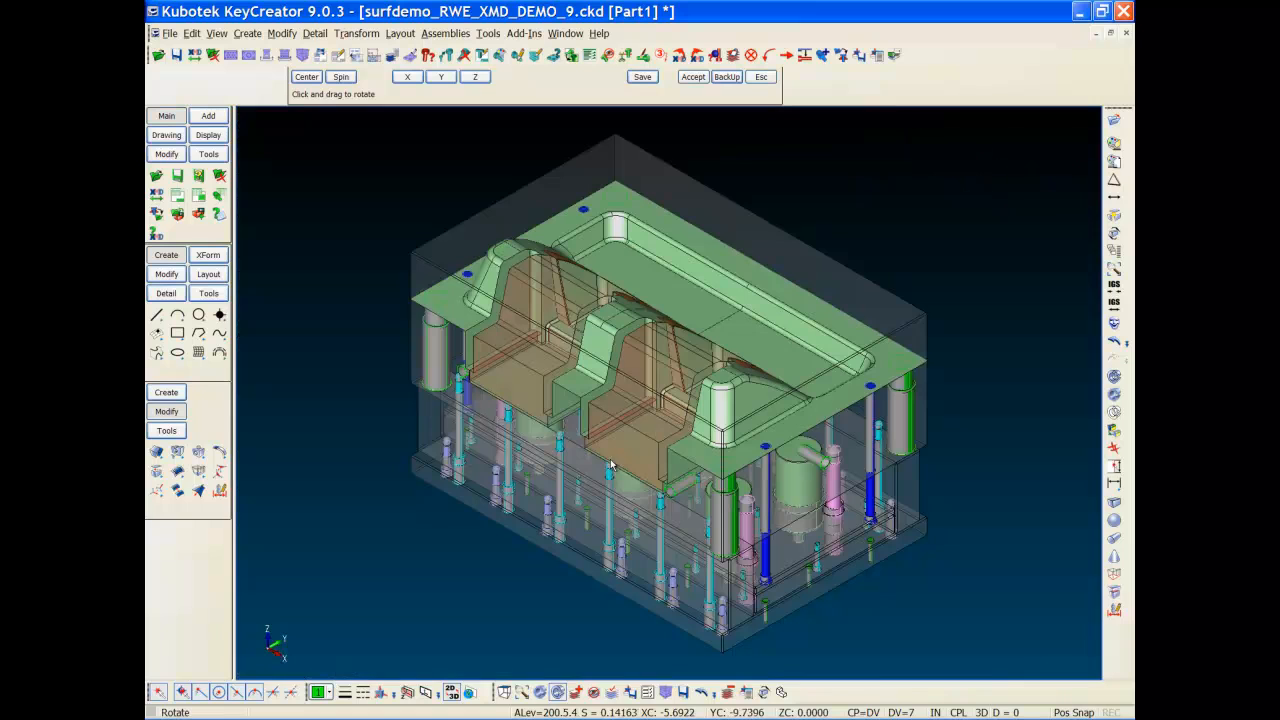
Step: Show only the CORE BLOCK plate using the mold View Holes list
click(166, 137)
click(199, 216)
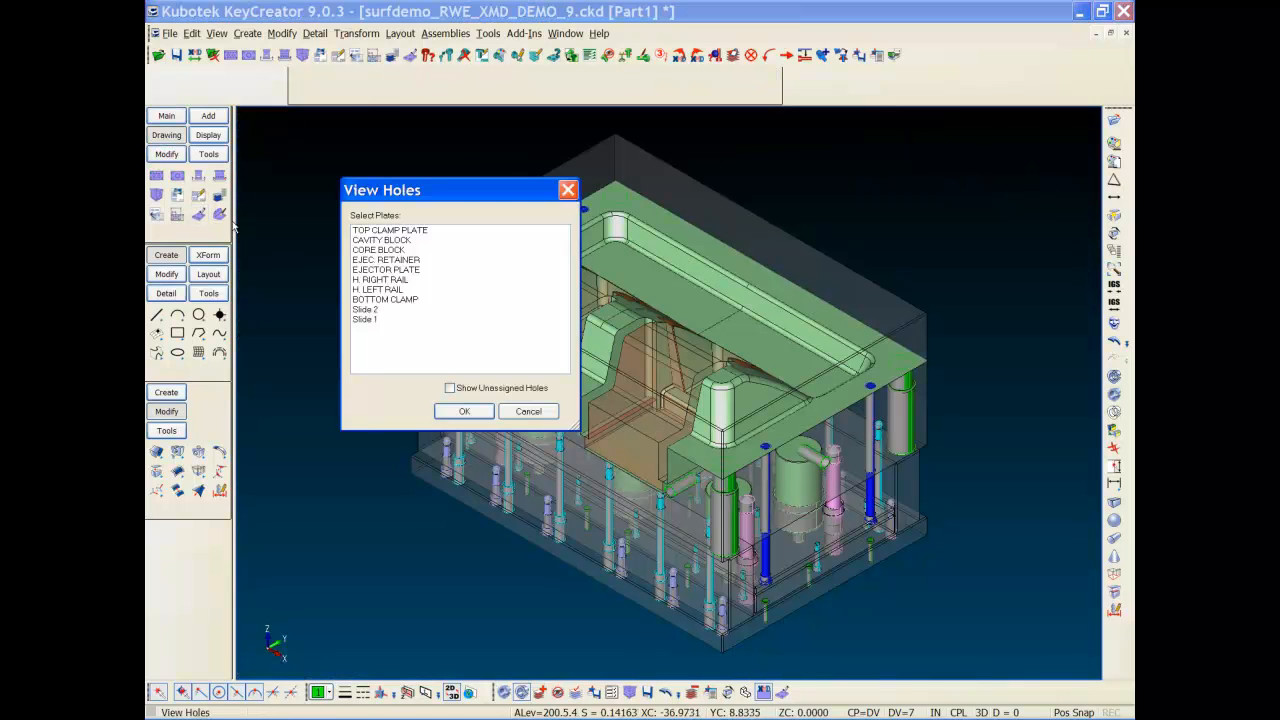
double_click(380, 250)
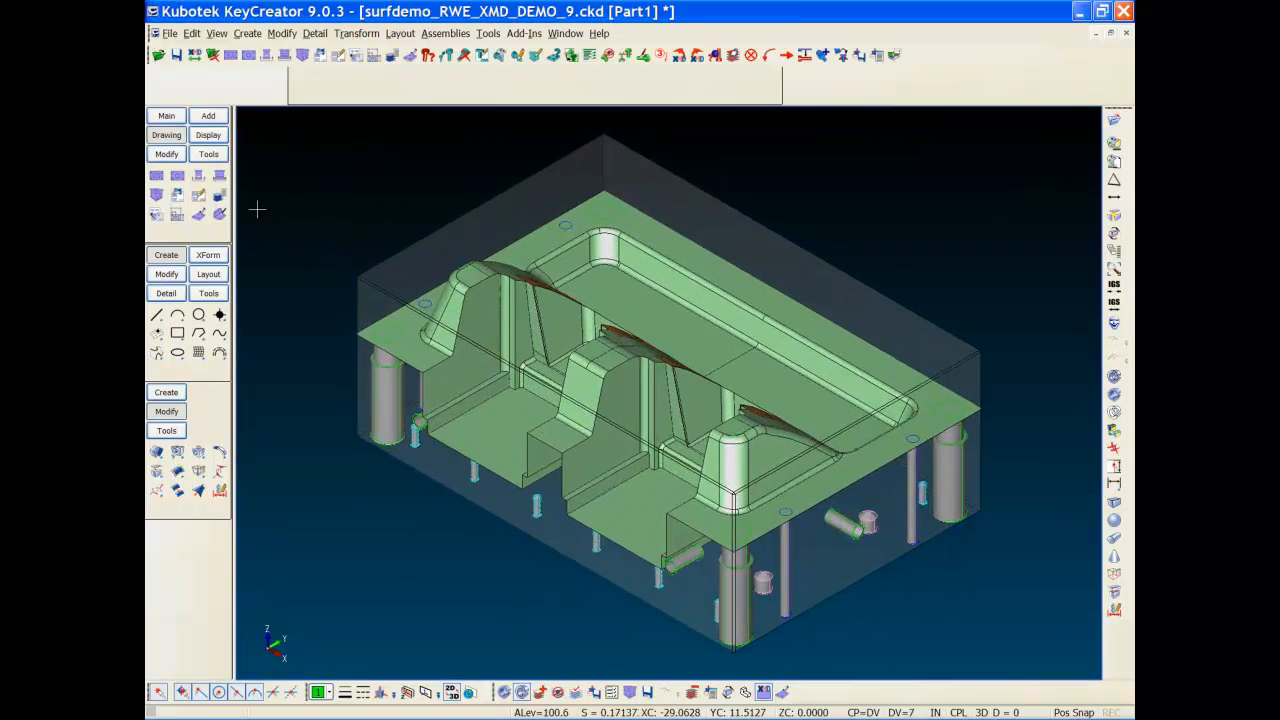
Step: Make VENT INSERT 1 under Core Half > Slides, Lifters, Inserts > Inserts the active, displayed level
key(ctrl+l)
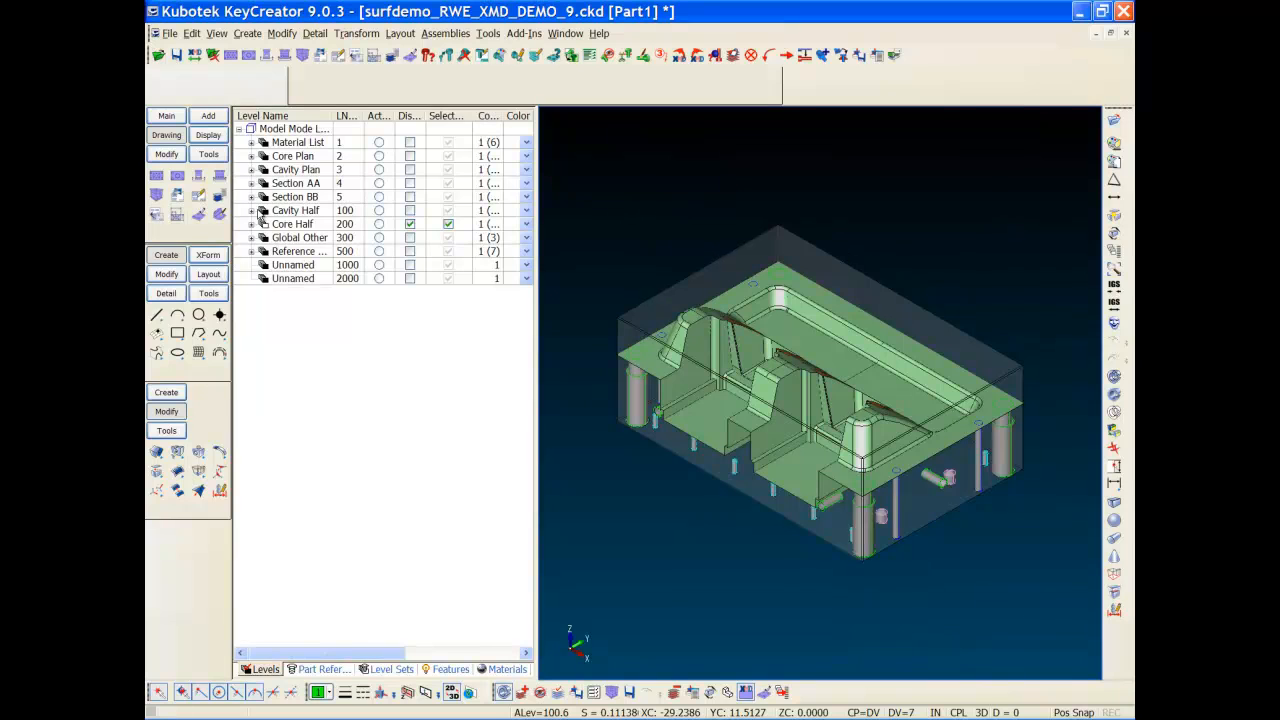
click(261, 226)
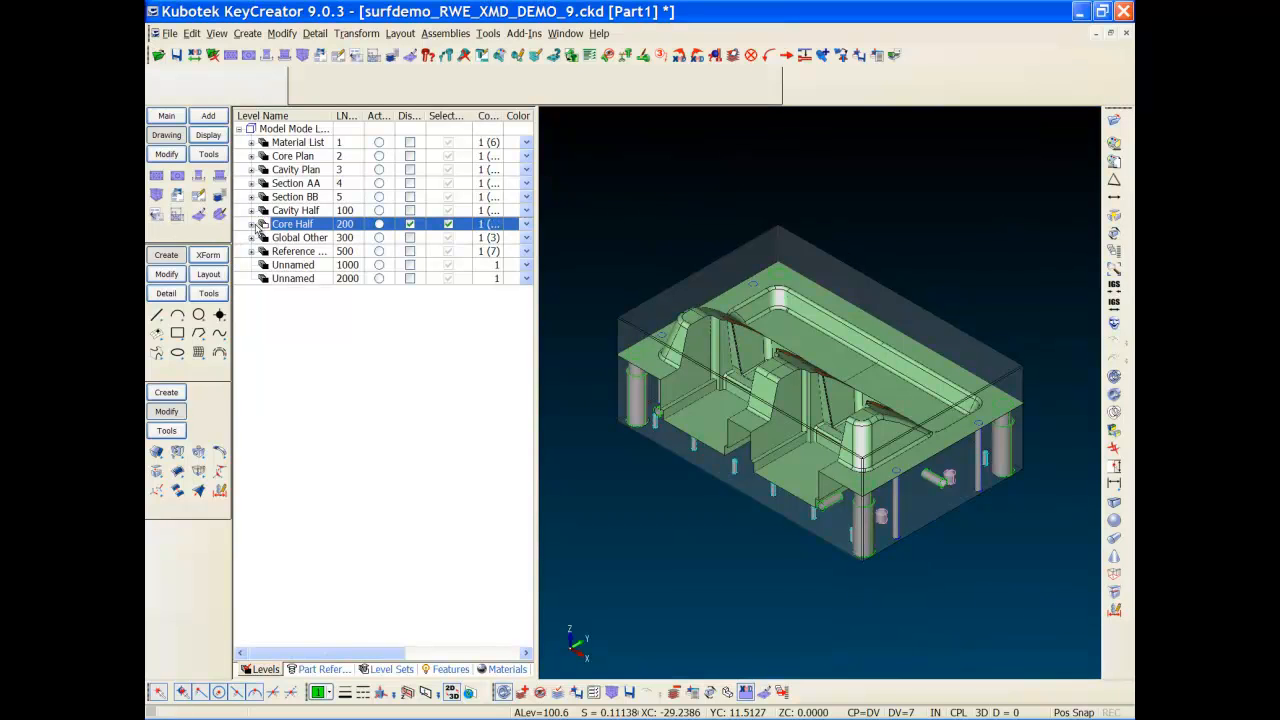
click(252, 225)
click(264, 266)
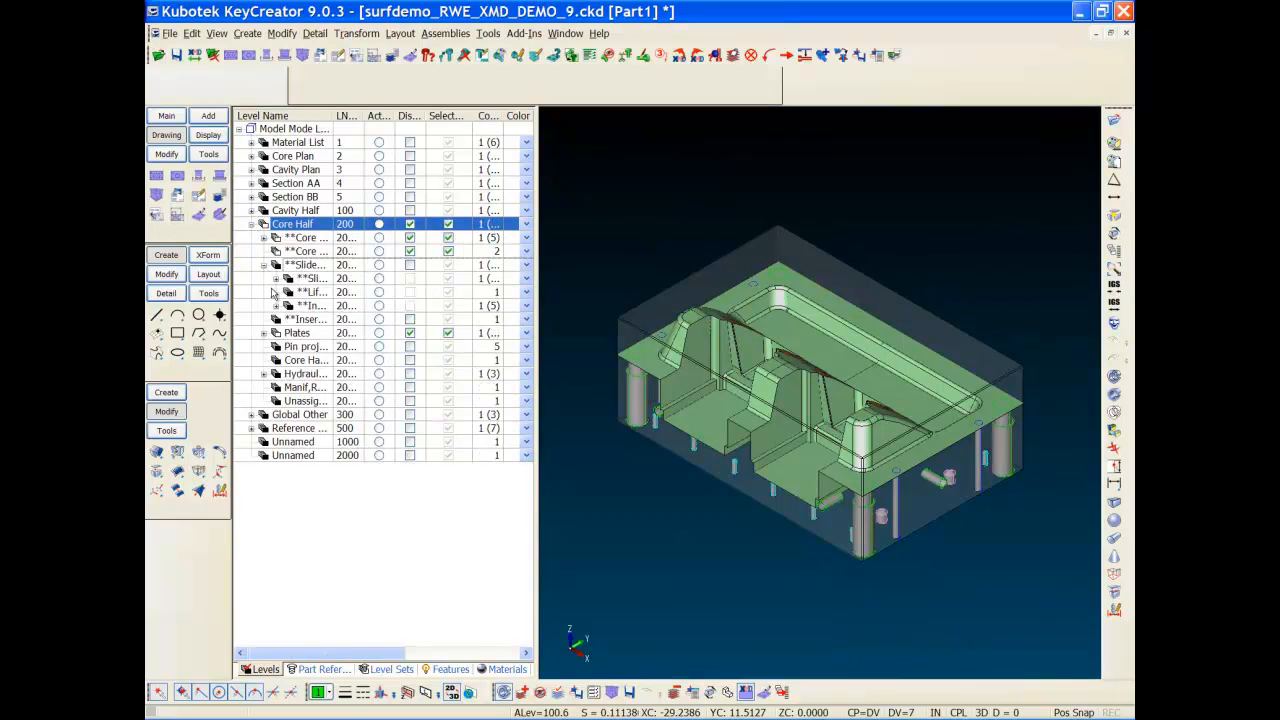
click(276, 306)
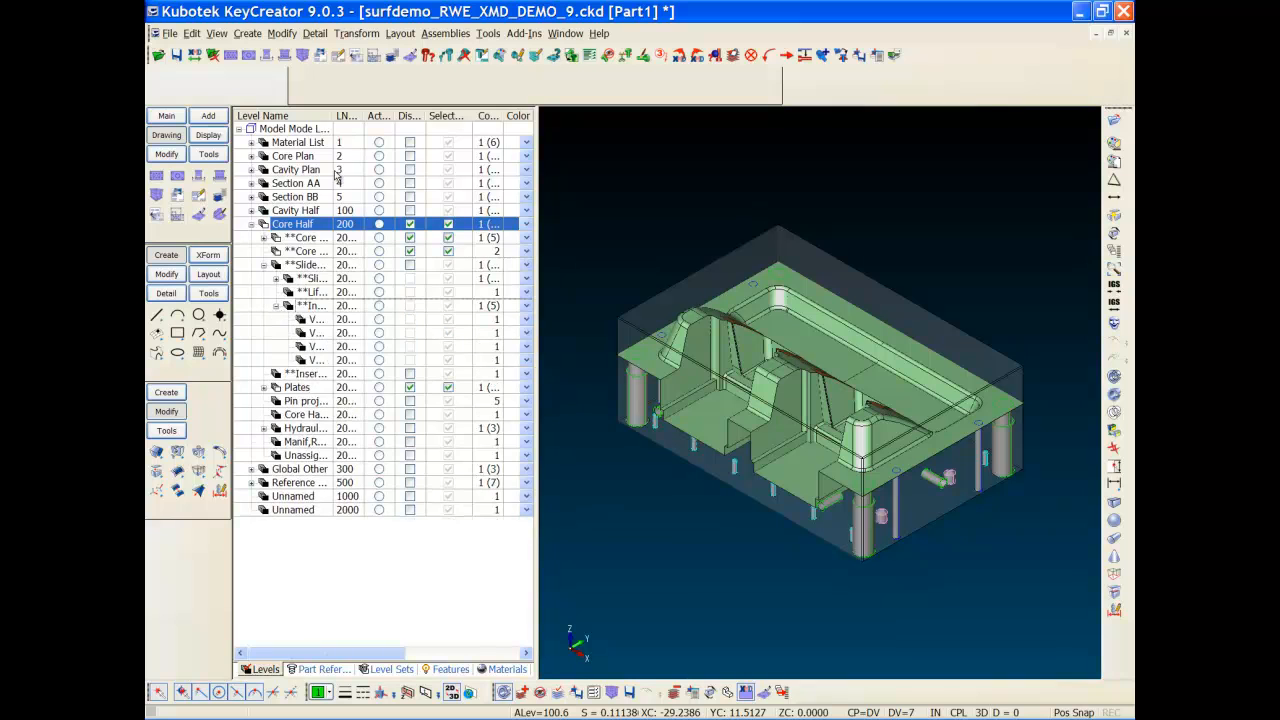
double_click(330, 116)
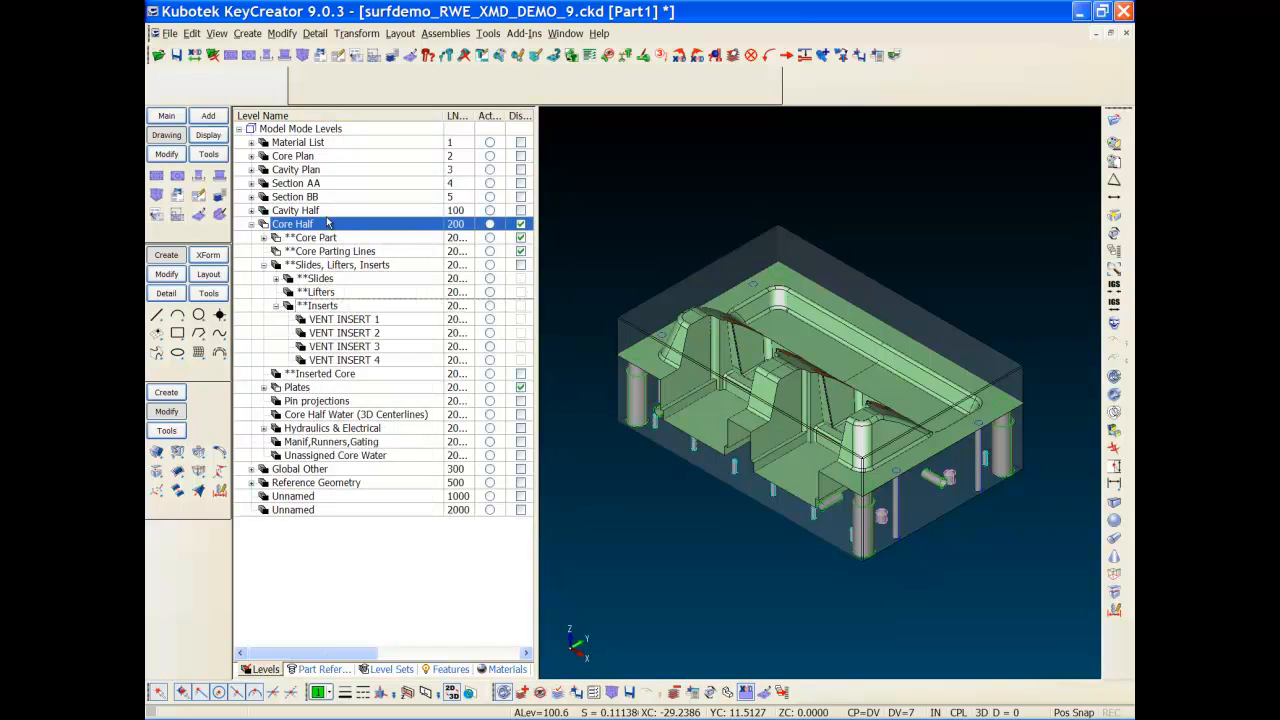
click(376, 320)
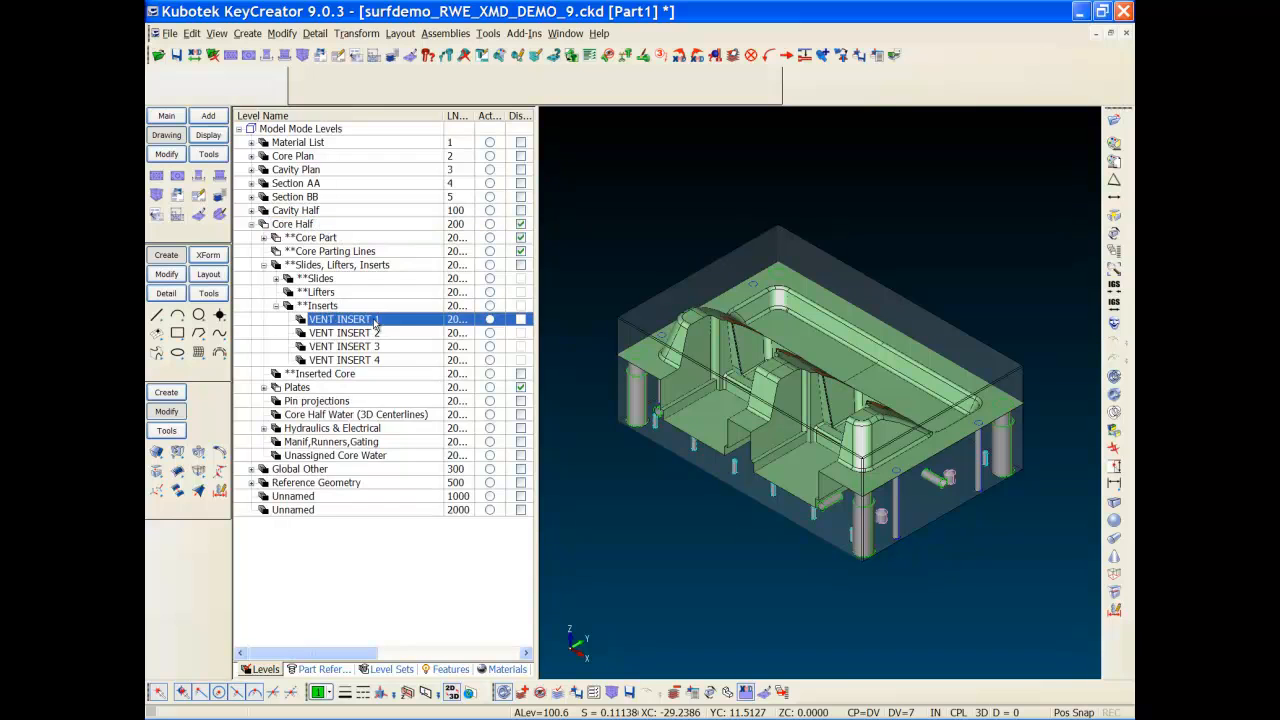
right_click(376, 320)
click(398, 347)
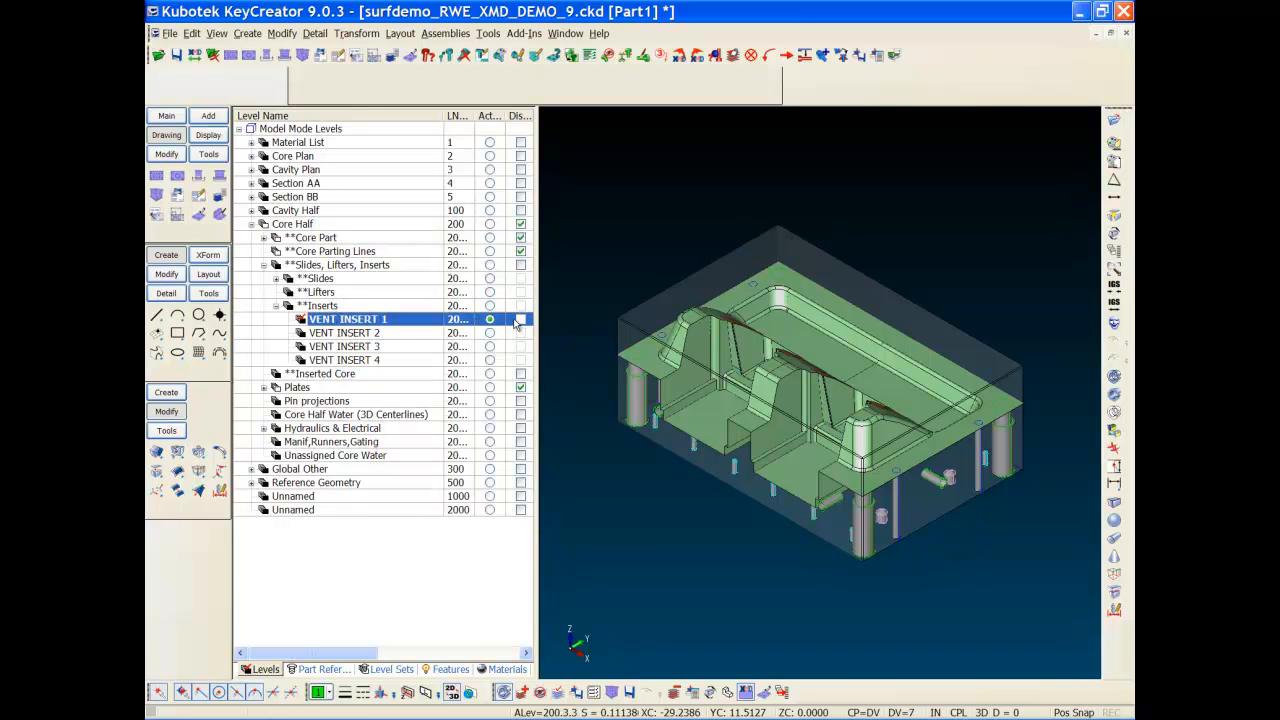
click(521, 318)
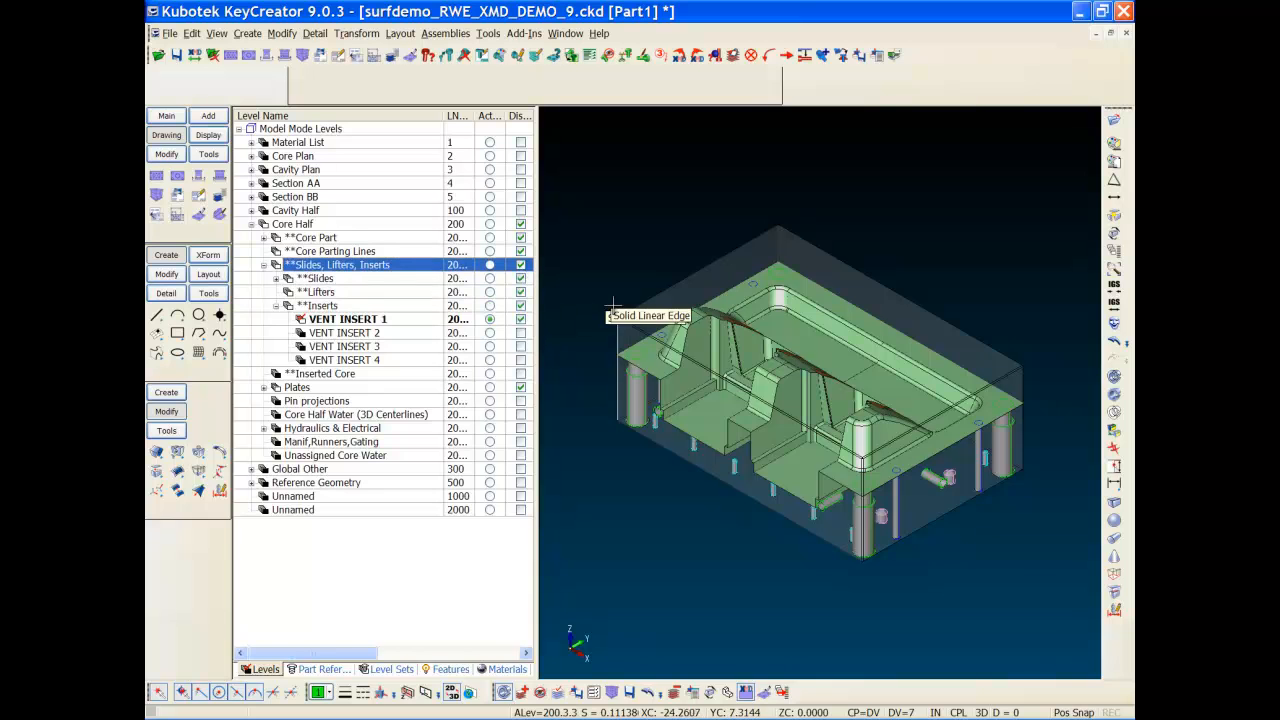
Step: View the core from the top in wireframe, zoomed onto the left insert, with Levels closed
key(alt+a)
key(alt+v)
key(alt+w)
click(642, 449)
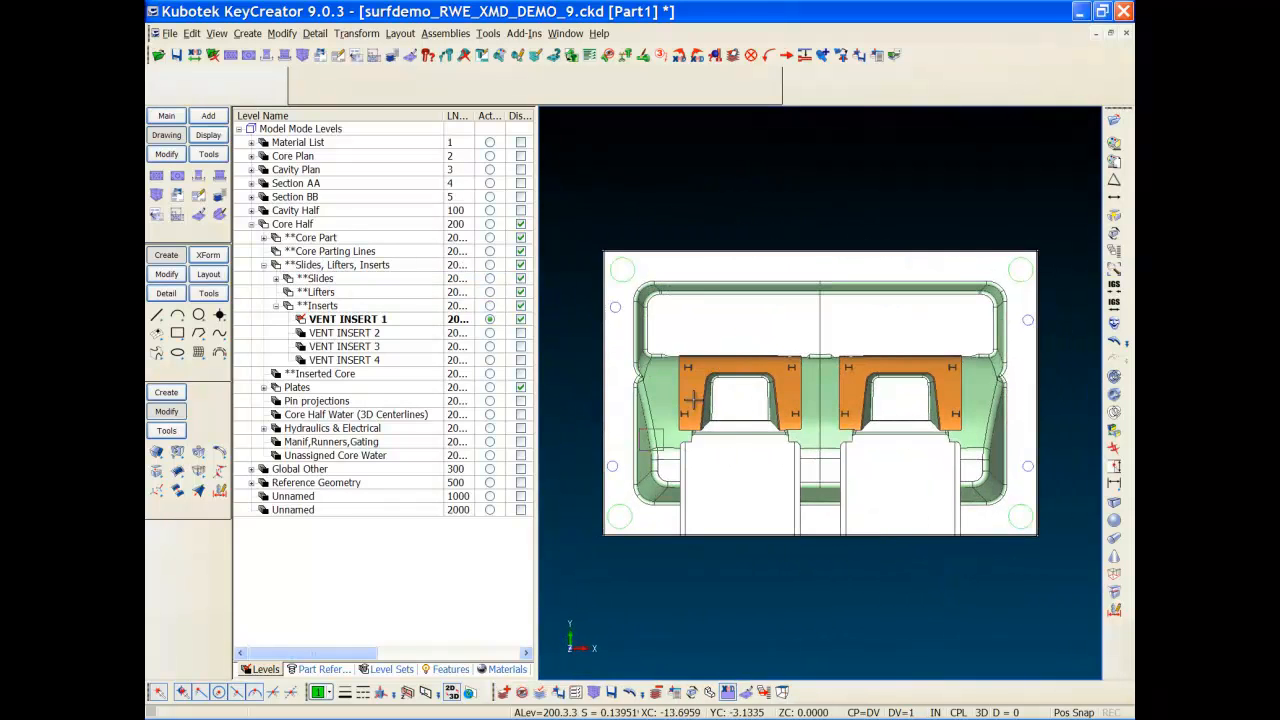
click(728, 373)
key(ctrl+w)
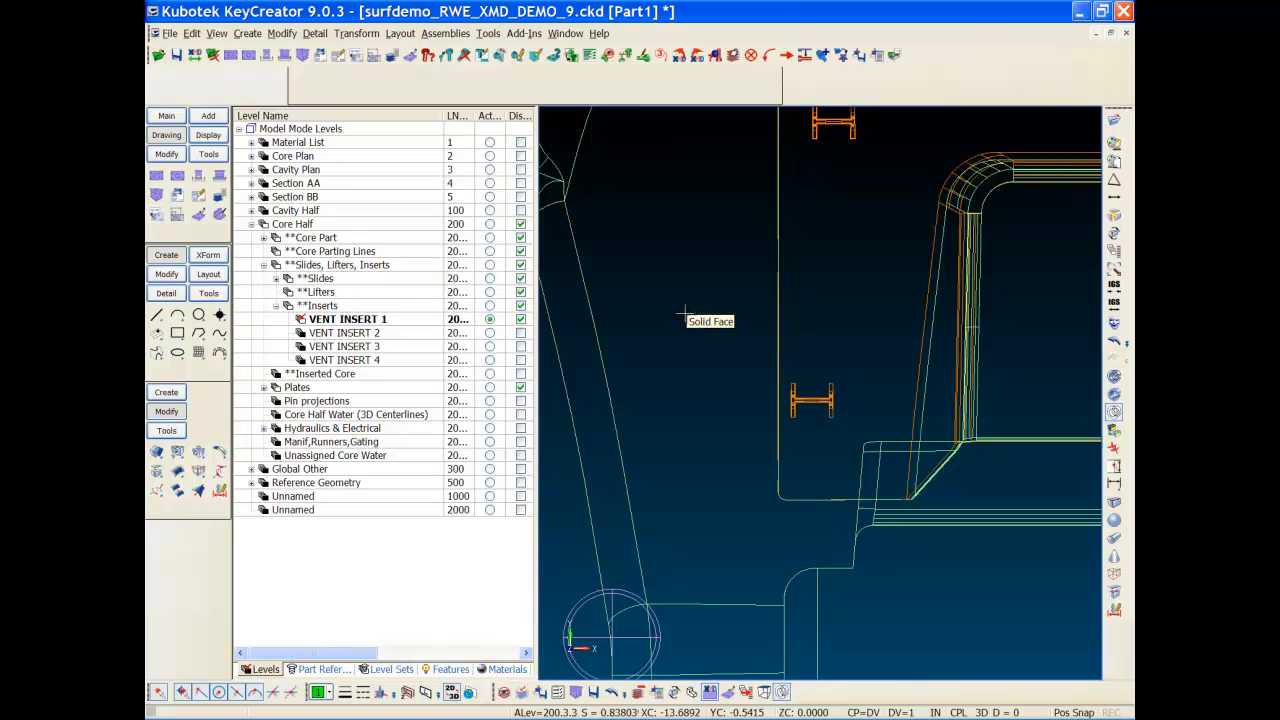
scroll(748, 370, down, 7)
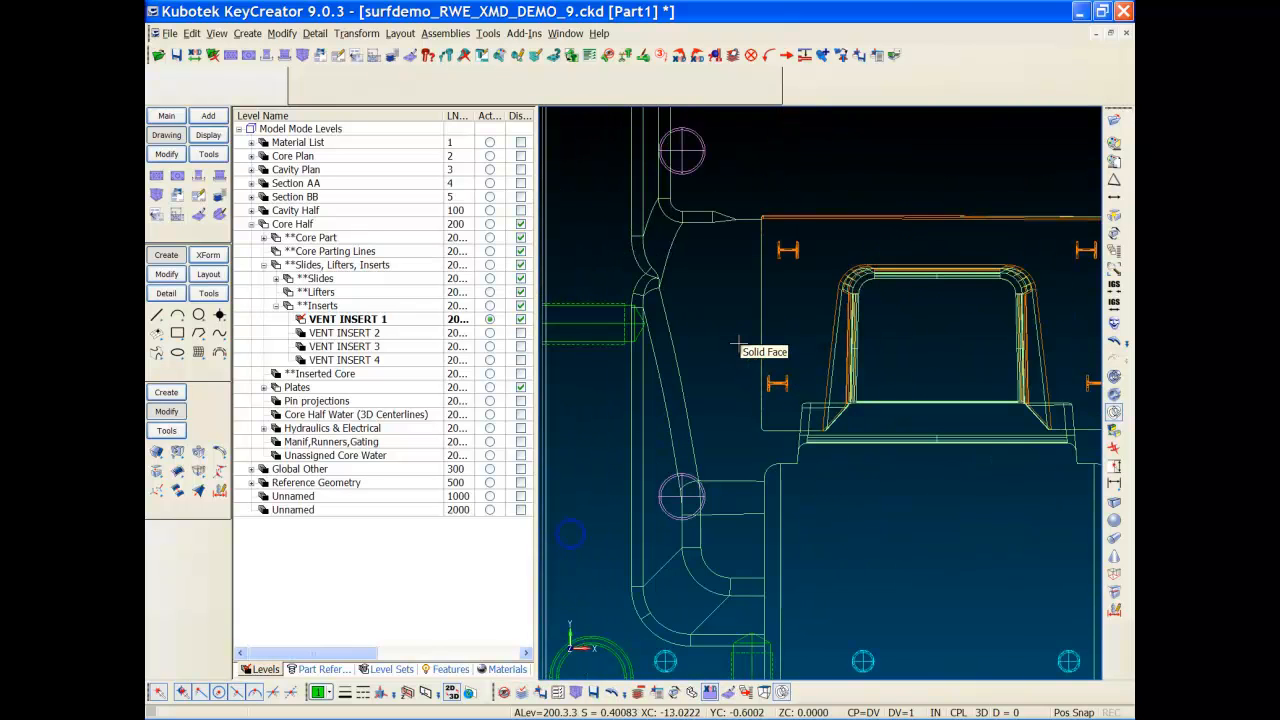
key(ctrl+l)
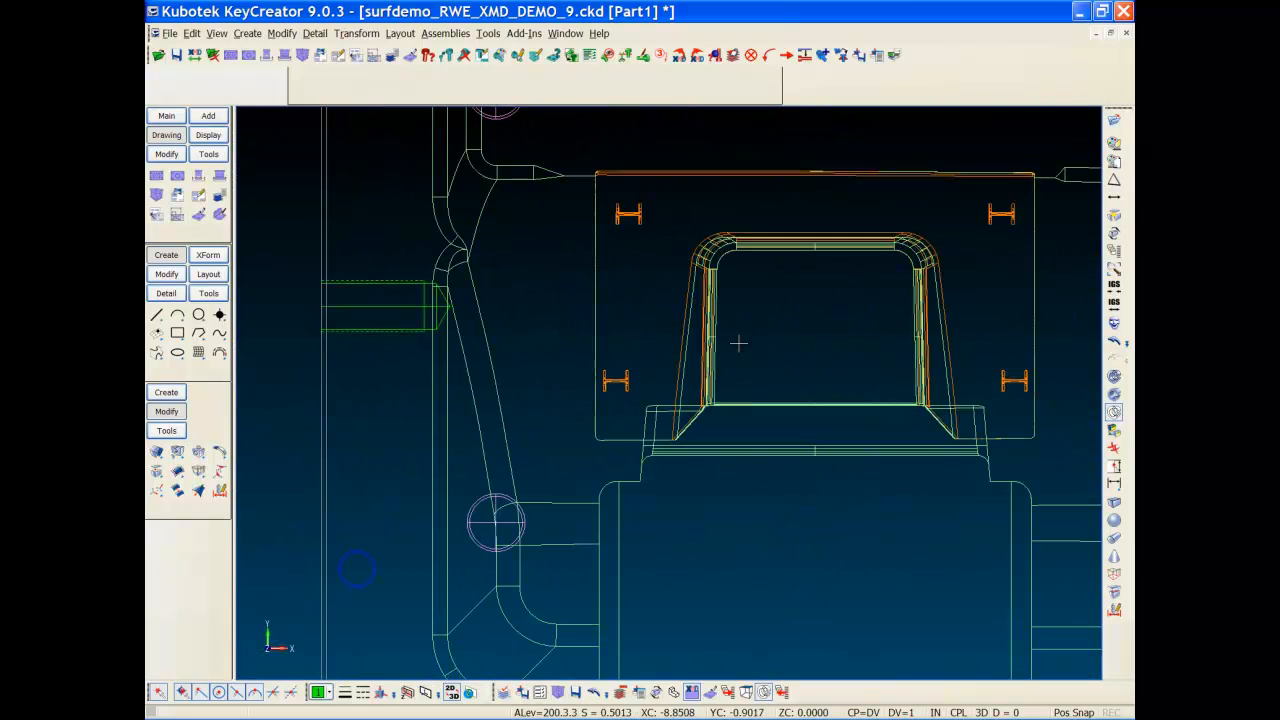
Step: Set the current drawing colour to red and confirm the line width
click(331, 694)
click(343, 536)
key(alt+y)
click(546, 228)
Step: Zoom in close on the lower-left H-shaped slot
key(alt+w)
click(560, 441)
click(679, 328)
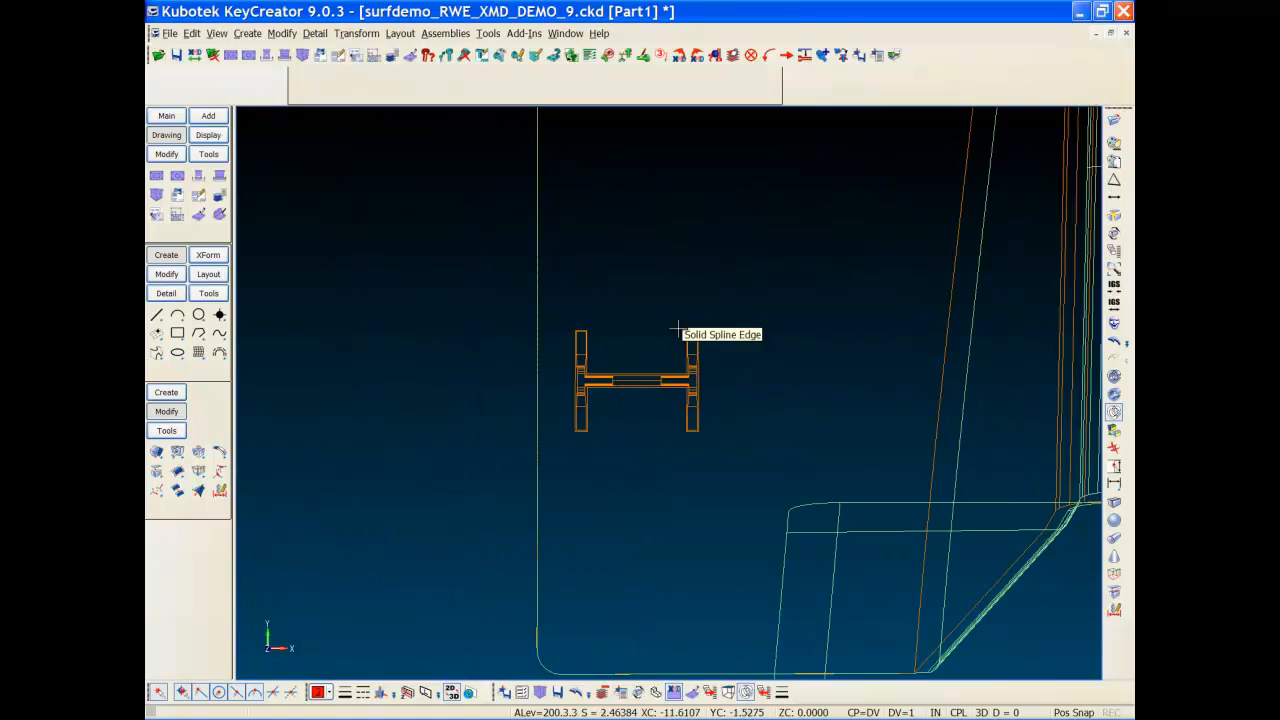
key(alt+w)
click(478, 519)
click(751, 301)
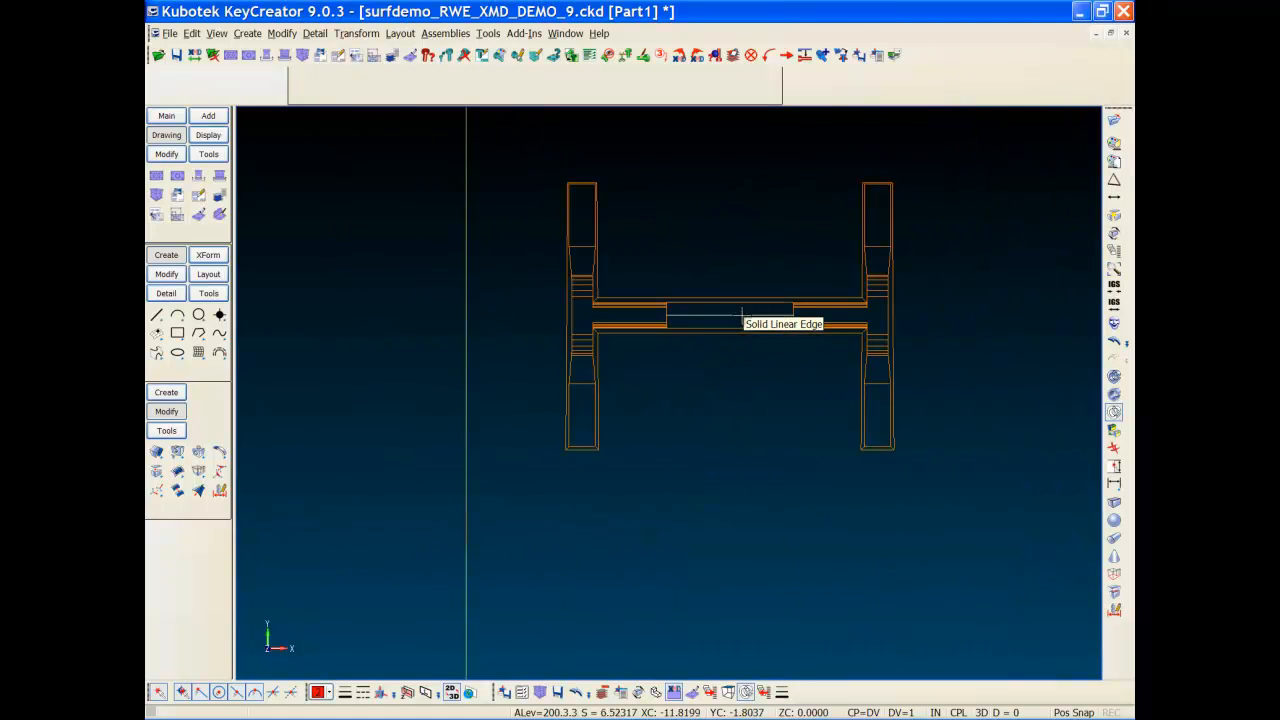
Step: Draw horizontal and vertical construction lines through the H slot's midpoint
key(h)
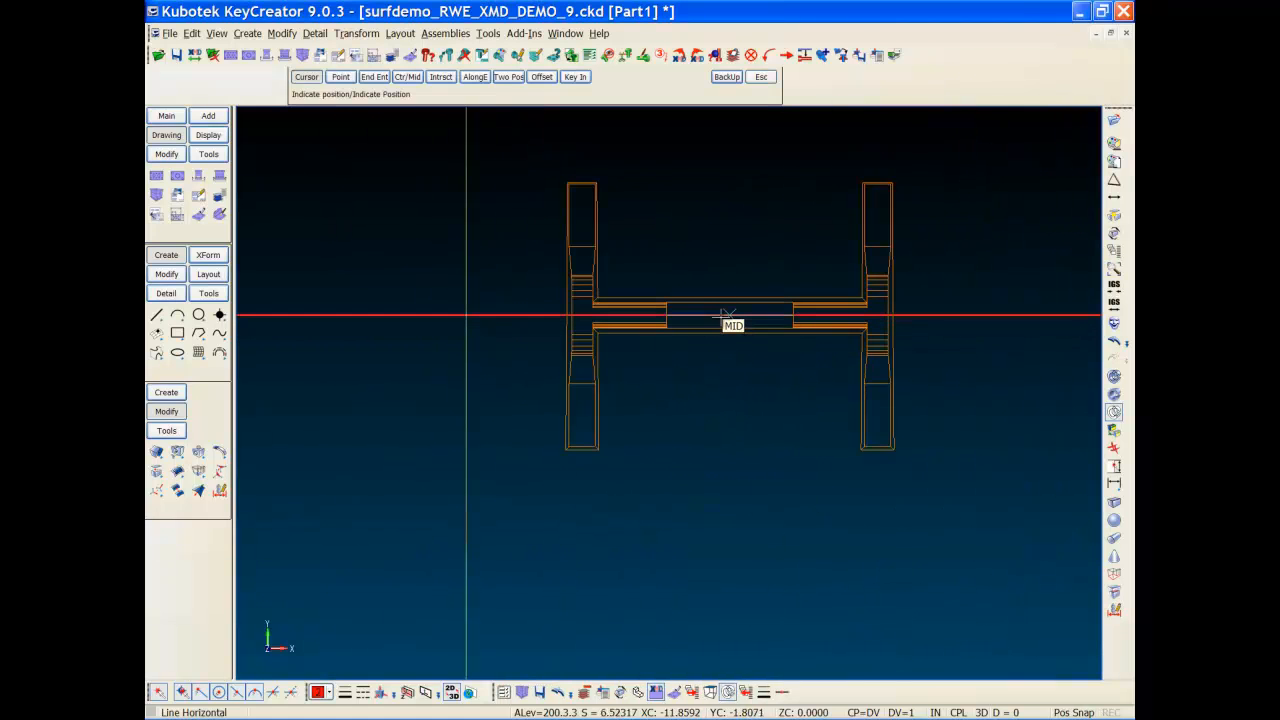
click(722, 317)
key(v)
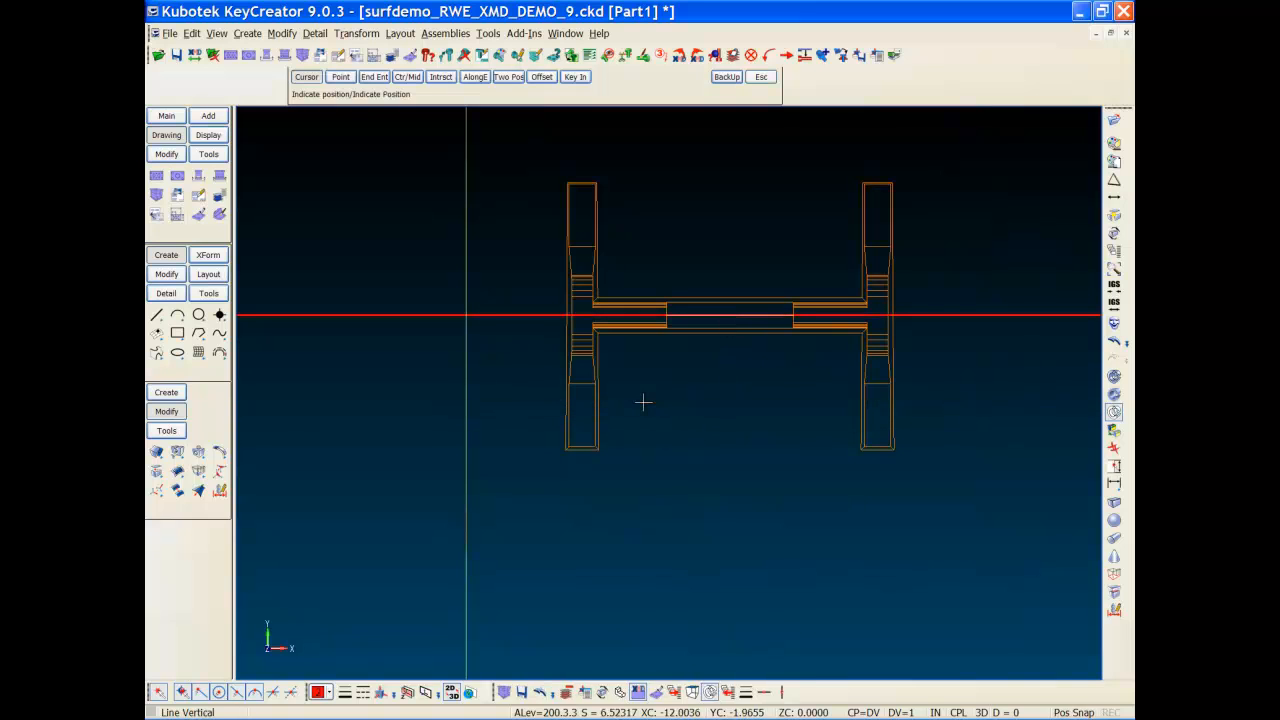
click(729, 316)
scroll(689, 401, down, 3)
key(Escape)
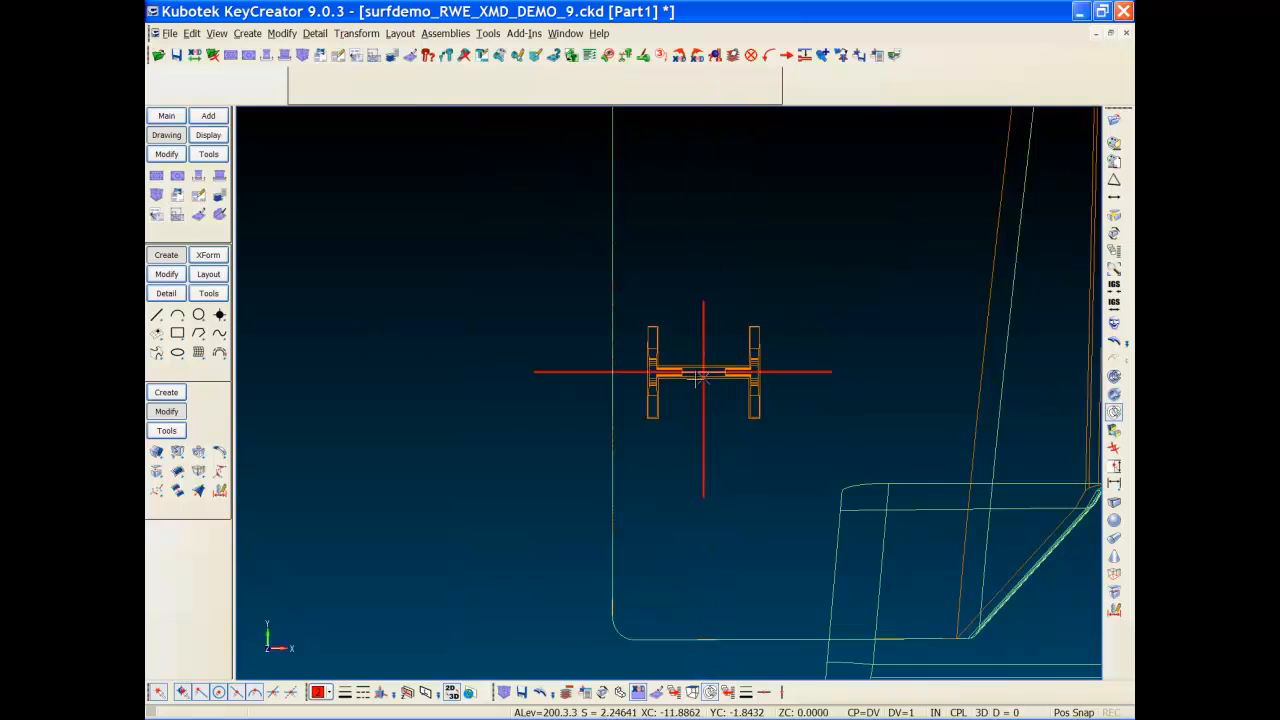
Step: Add 0.625 parallel lines on both sides of the vertical line
key(Return)
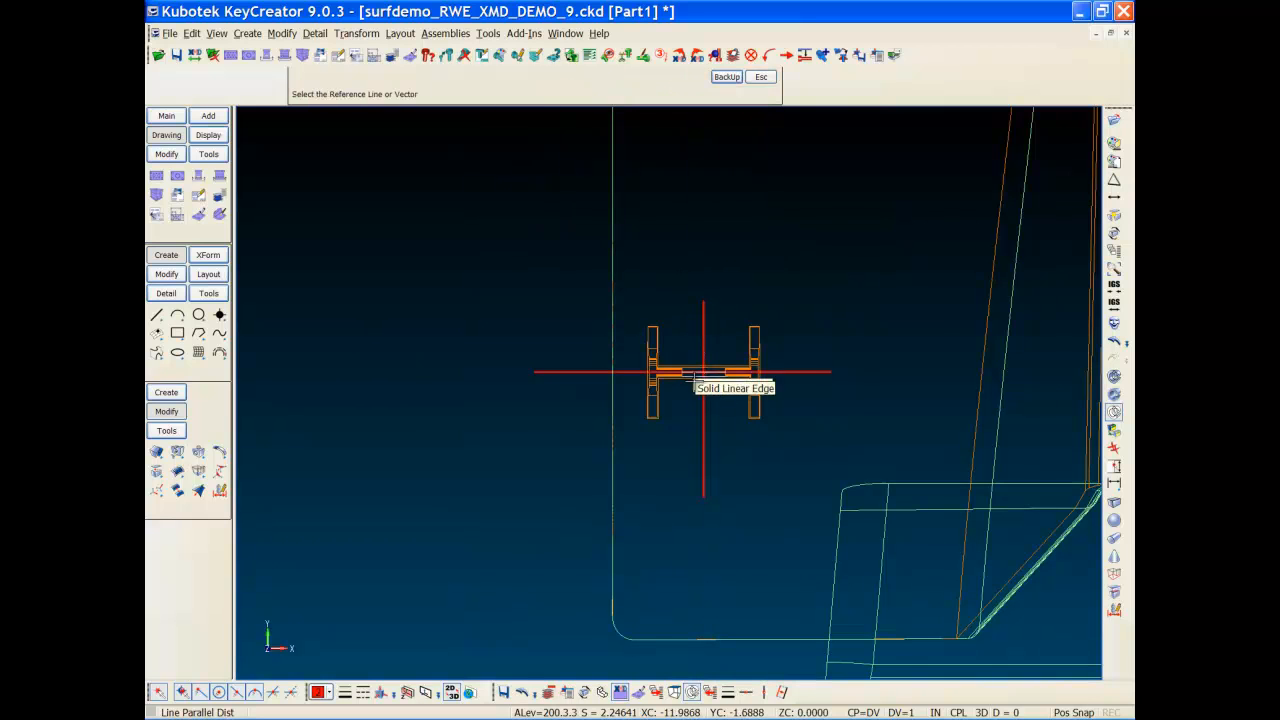
click(704, 415)
click(729, 431)
click(705, 430)
click(622, 434)
Step: Add a parallel line 0.5 below the horizontal line
click(724, 78)
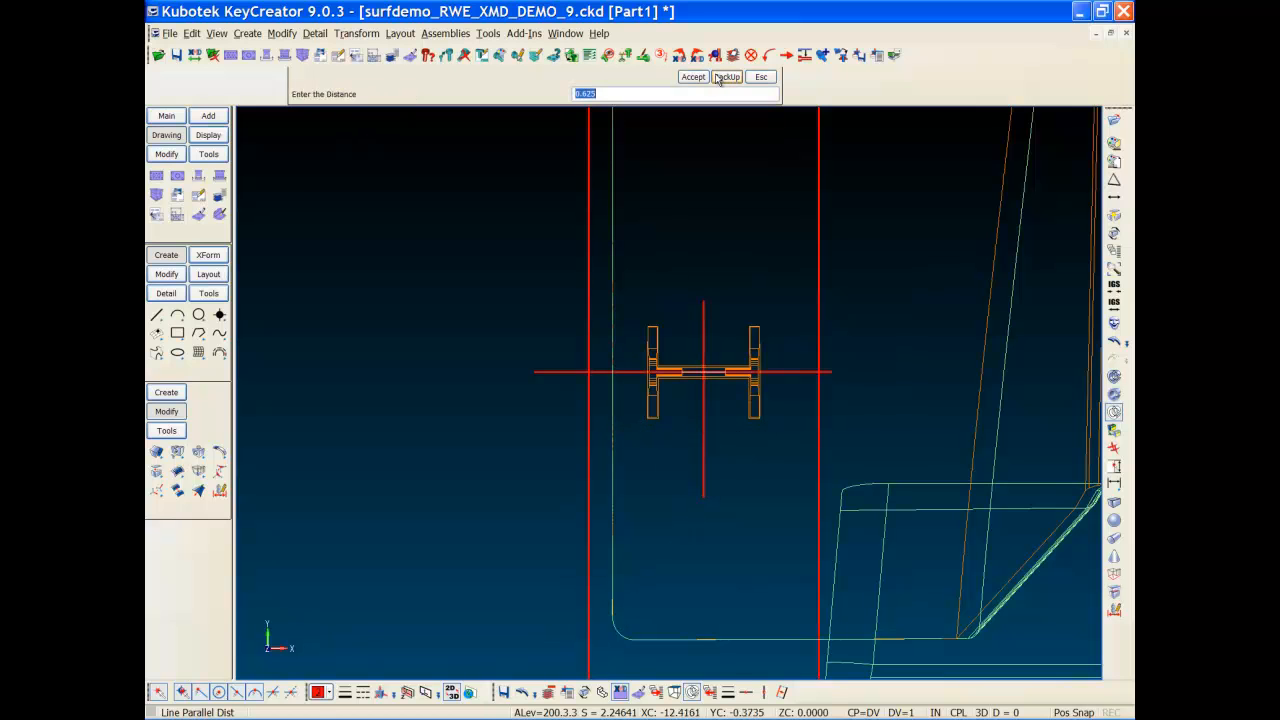
text(.5)
key(Return)
click(560, 372)
click(560, 428)
Step: Double-trim the upper and lower horizontal lines to end at the two outer verticals
key(d)
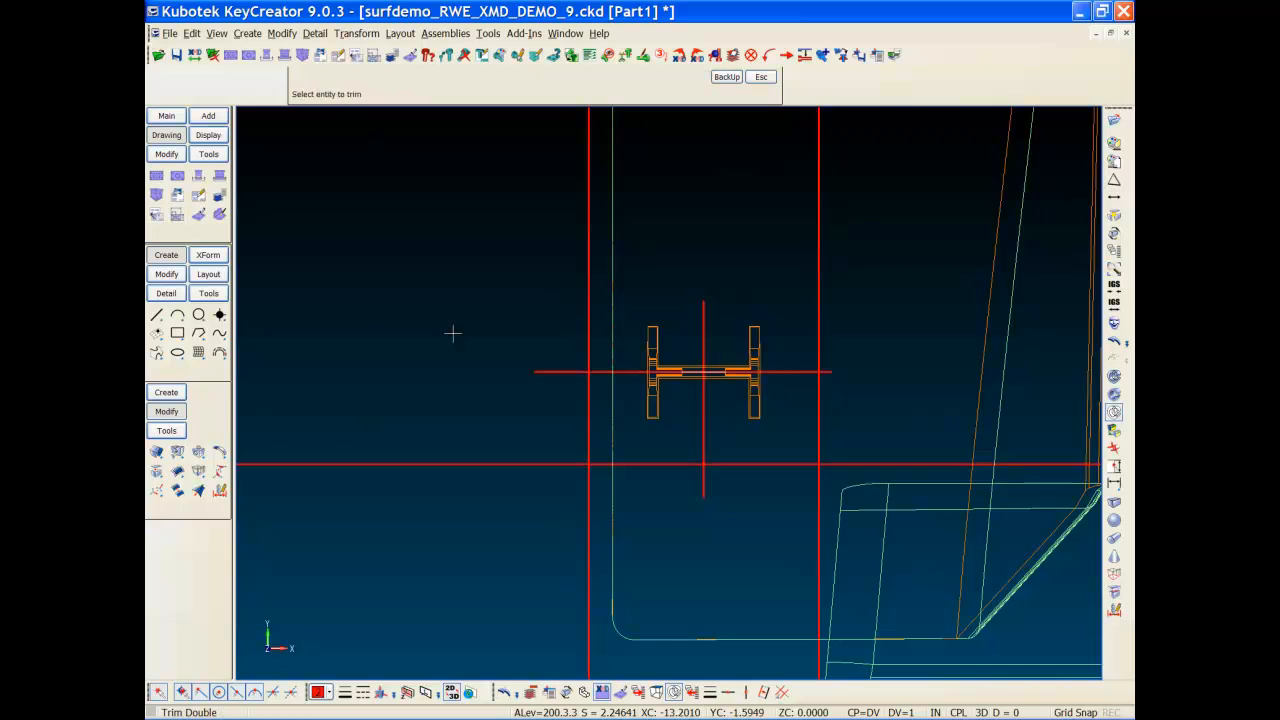
click(560, 372)
click(588, 309)
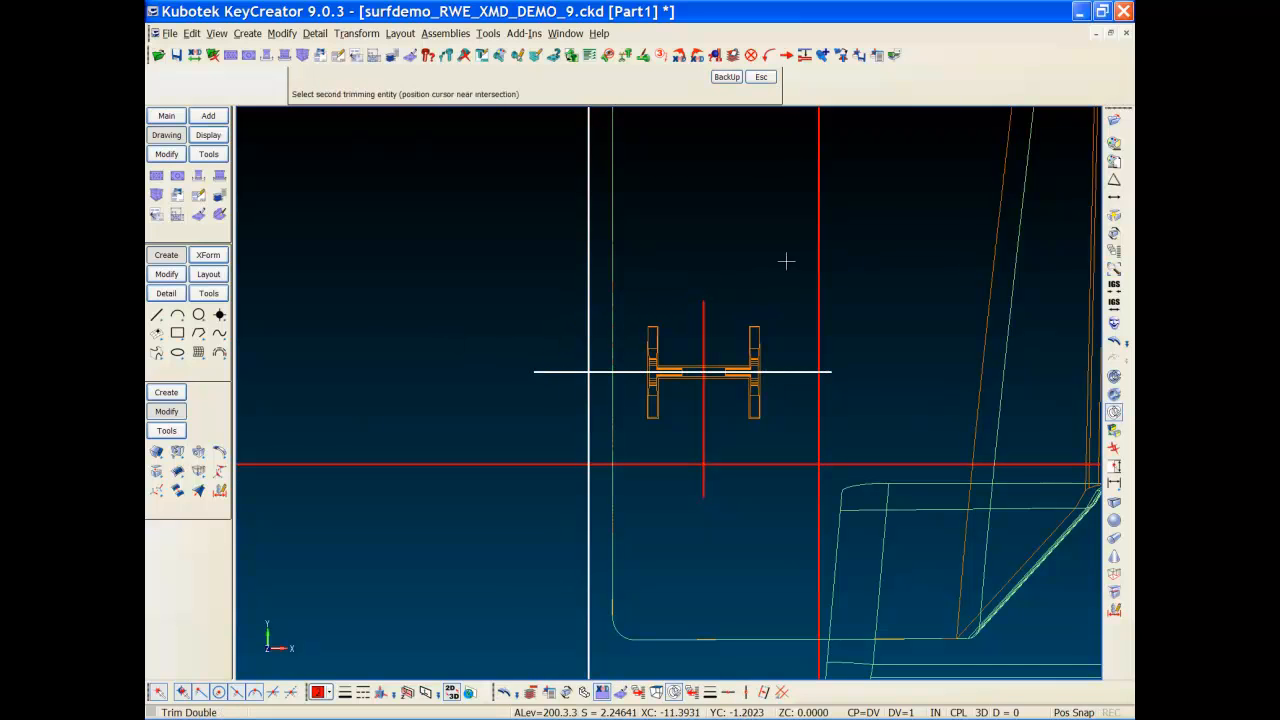
click(817, 270)
click(795, 462)
click(819, 434)
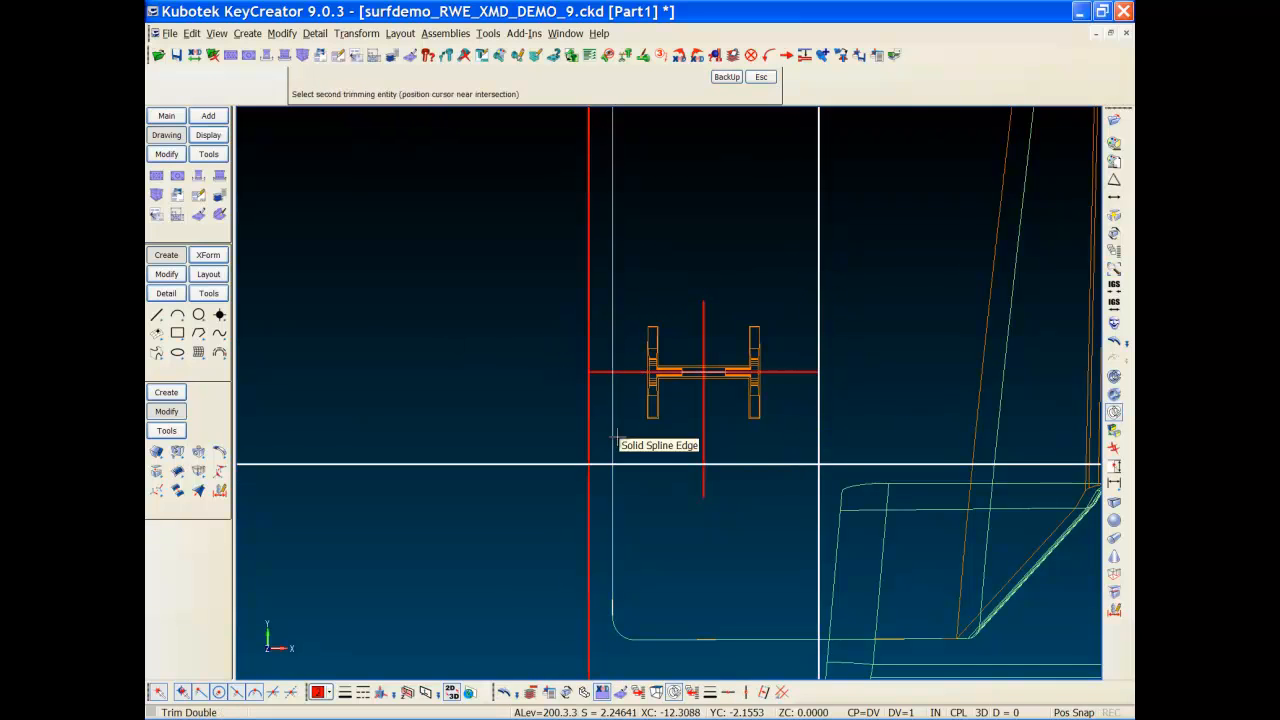
click(588, 430)
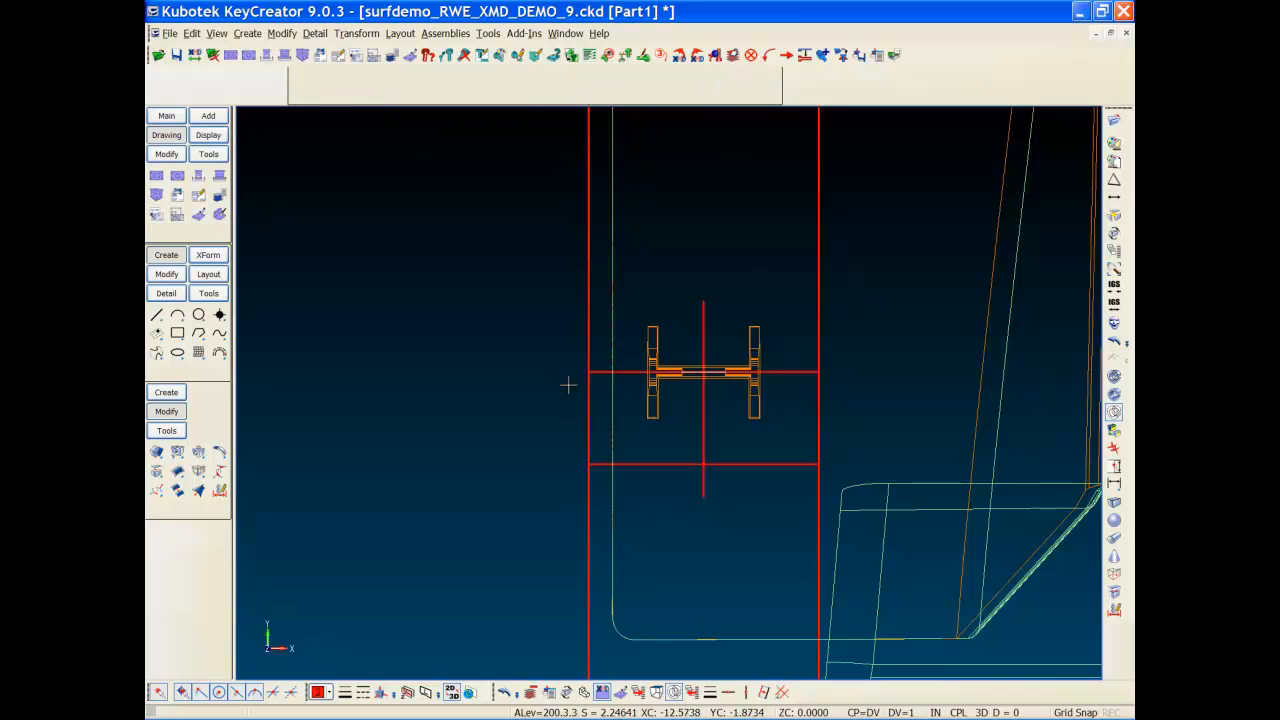
key(Delete)
Step: Delete the short vertical construction line
click(705, 435)
middle_click(692, 436)
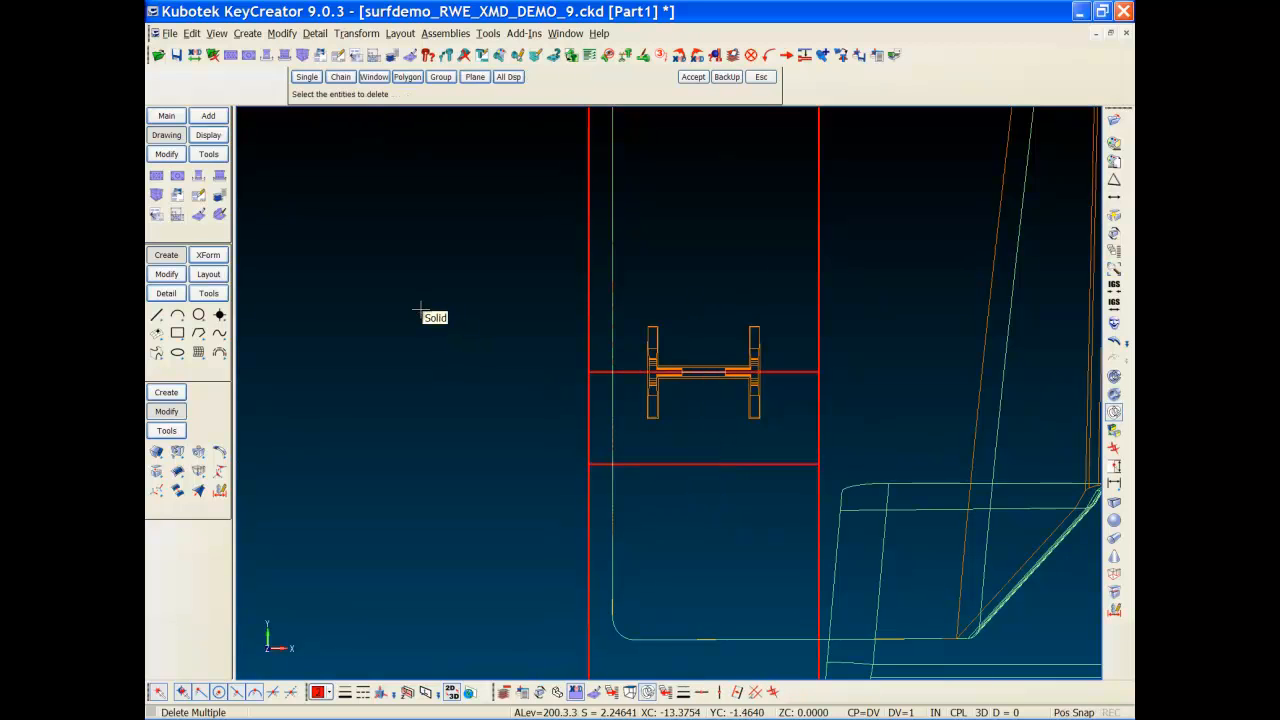
key(Escape)
Step: In right side view (view 5), zoom onto the vent and draw a horizontal line below it
key(alt+5)
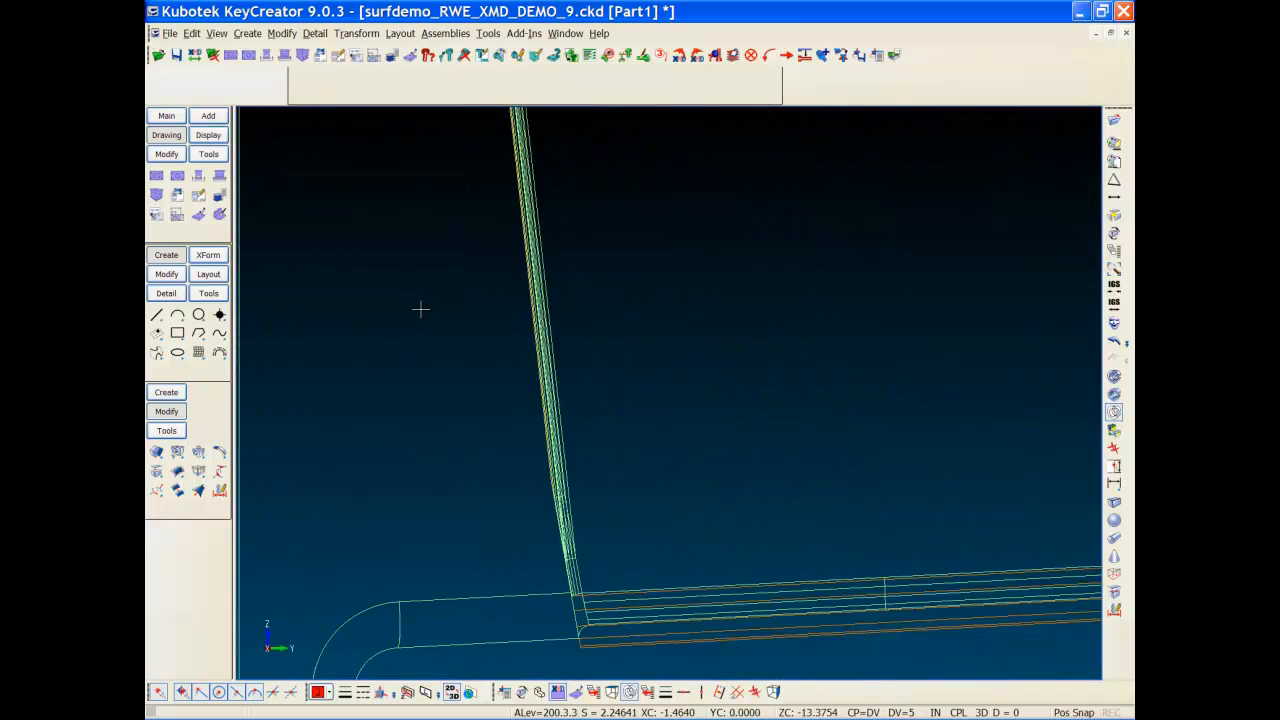
key(alt+a)
key(alt+w)
click(521, 333)
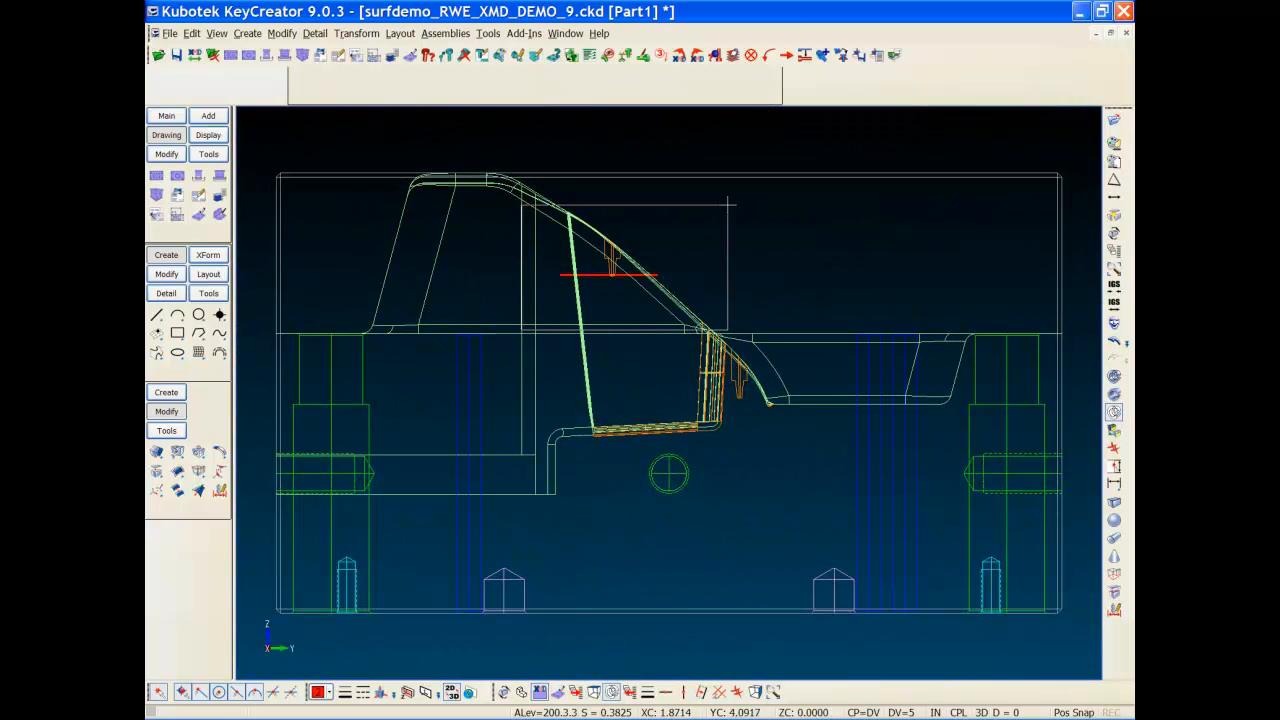
click(729, 203)
key(h)
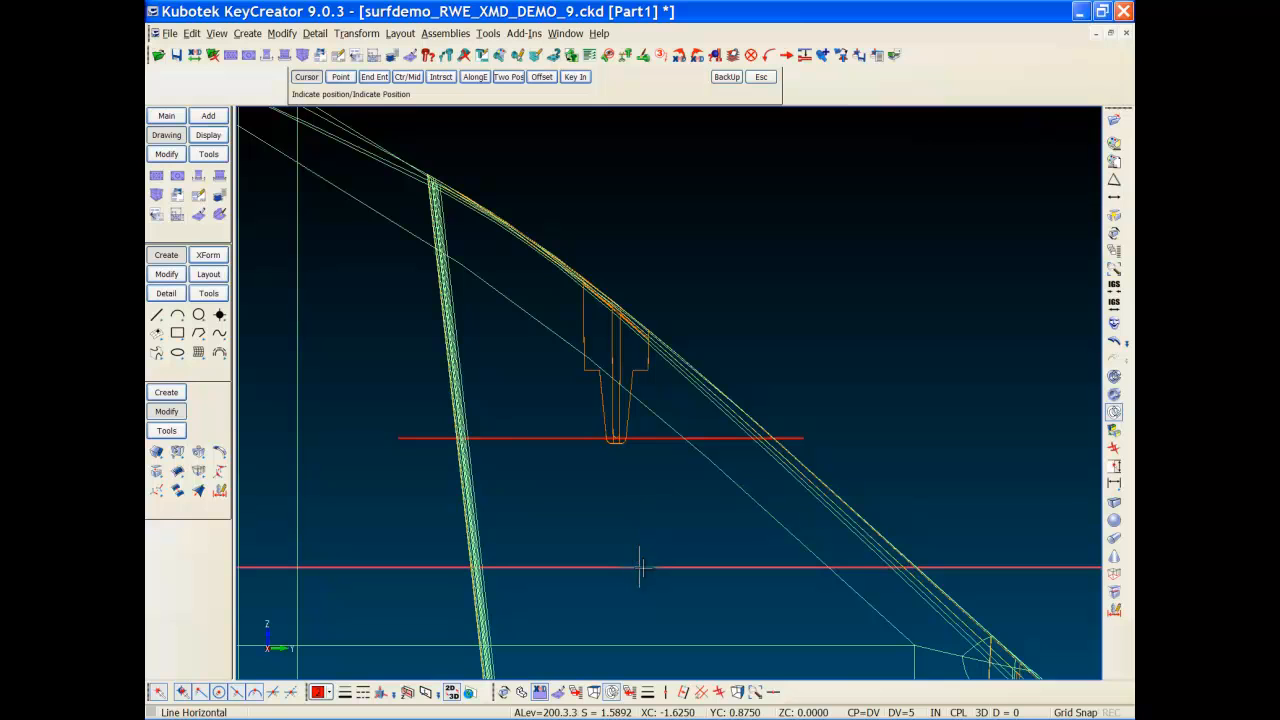
click(641, 570)
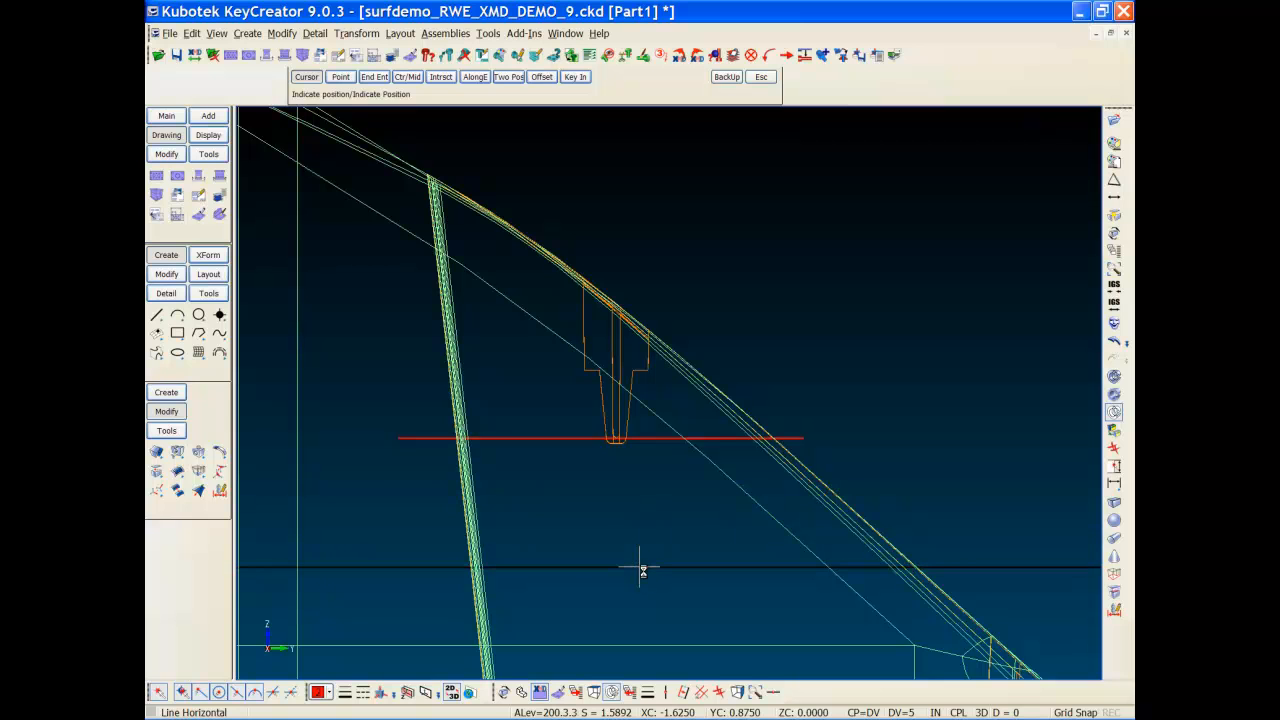
key(Escape)
right_click(666, 527)
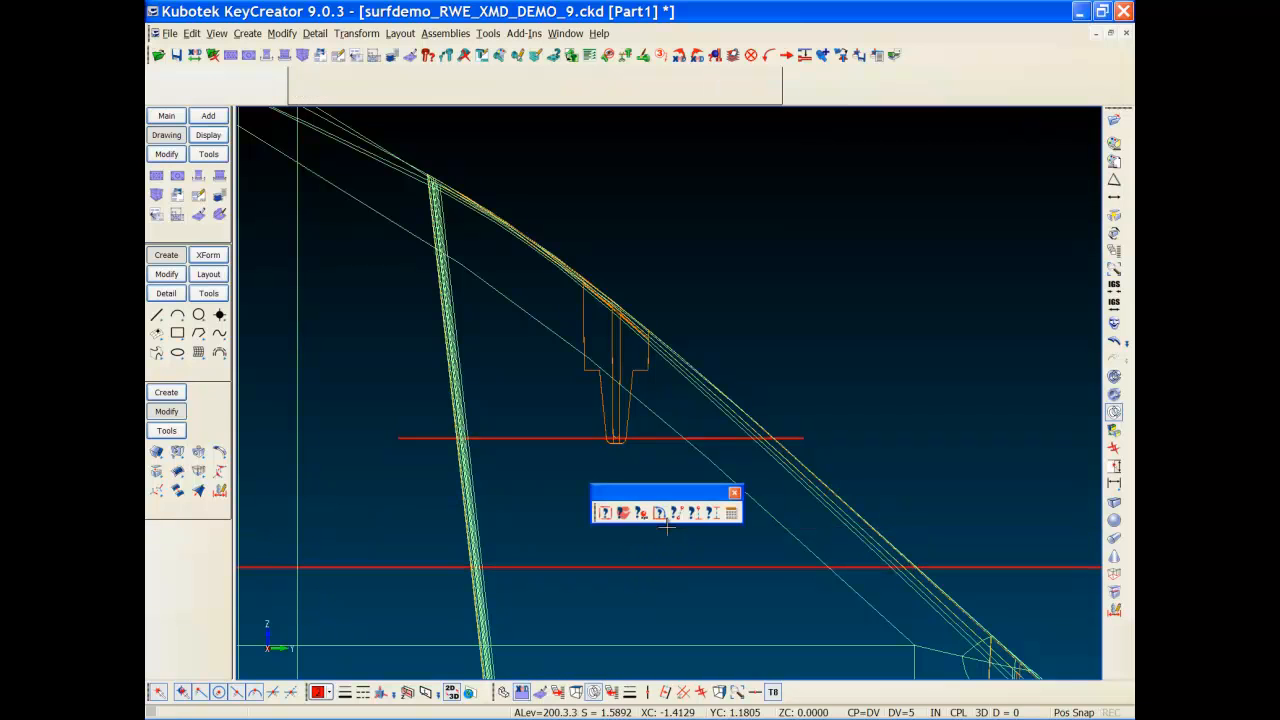
Step: Measure the distance between the upper and lower horizontal lines
click(716, 515)
click(543, 438)
click(569, 570)
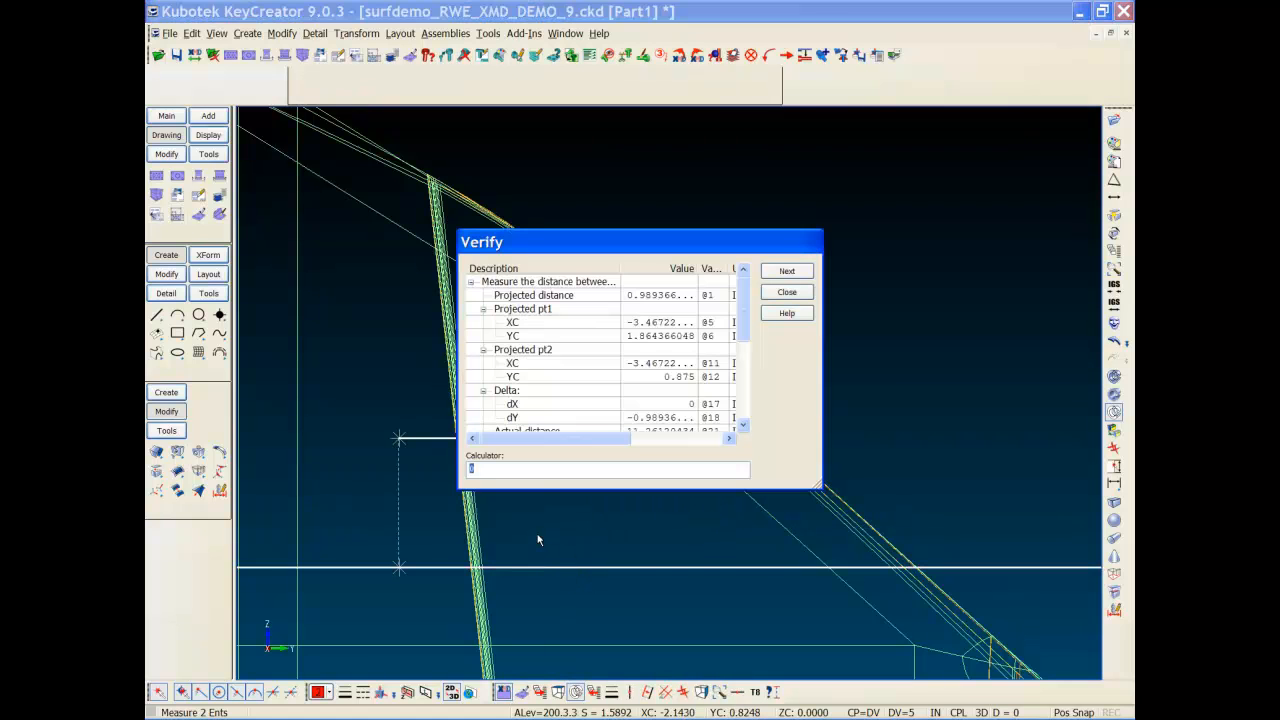
key(Escape)
Step: Delta-move the short red line, filtered by colour 2, down onto the lower line
right_click(538, 540)
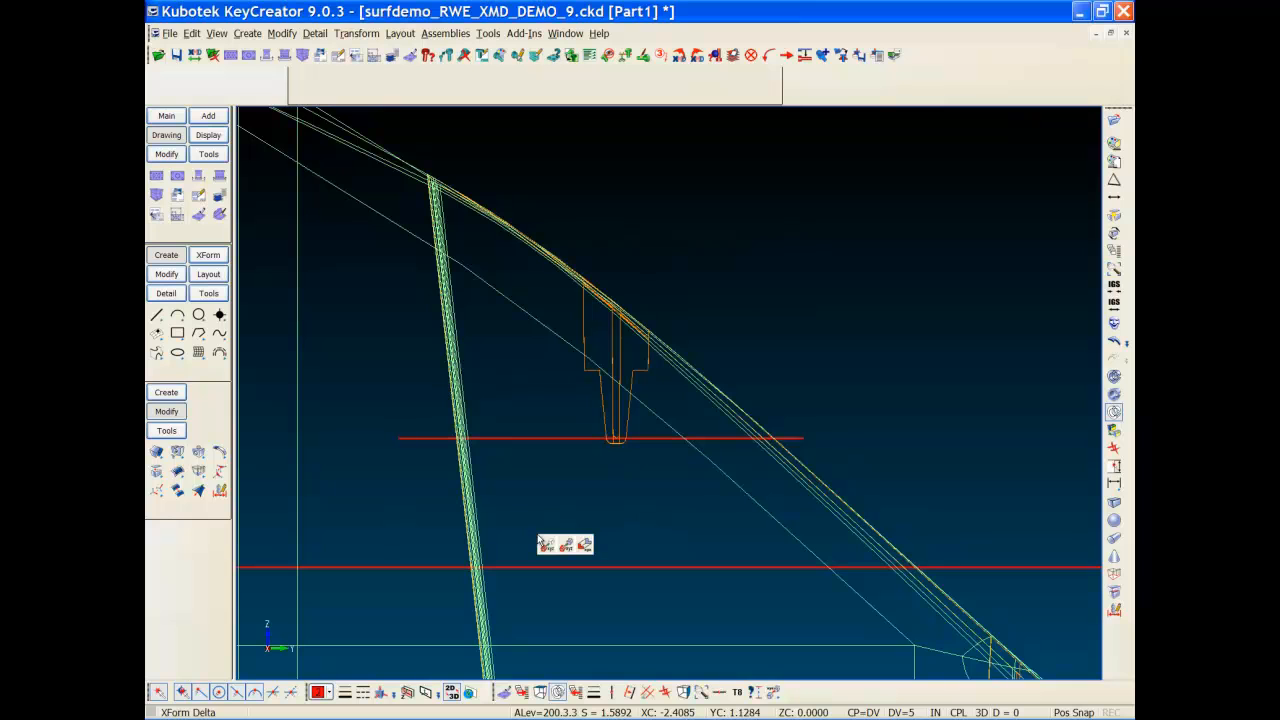
click(547, 541)
key(alt+m)
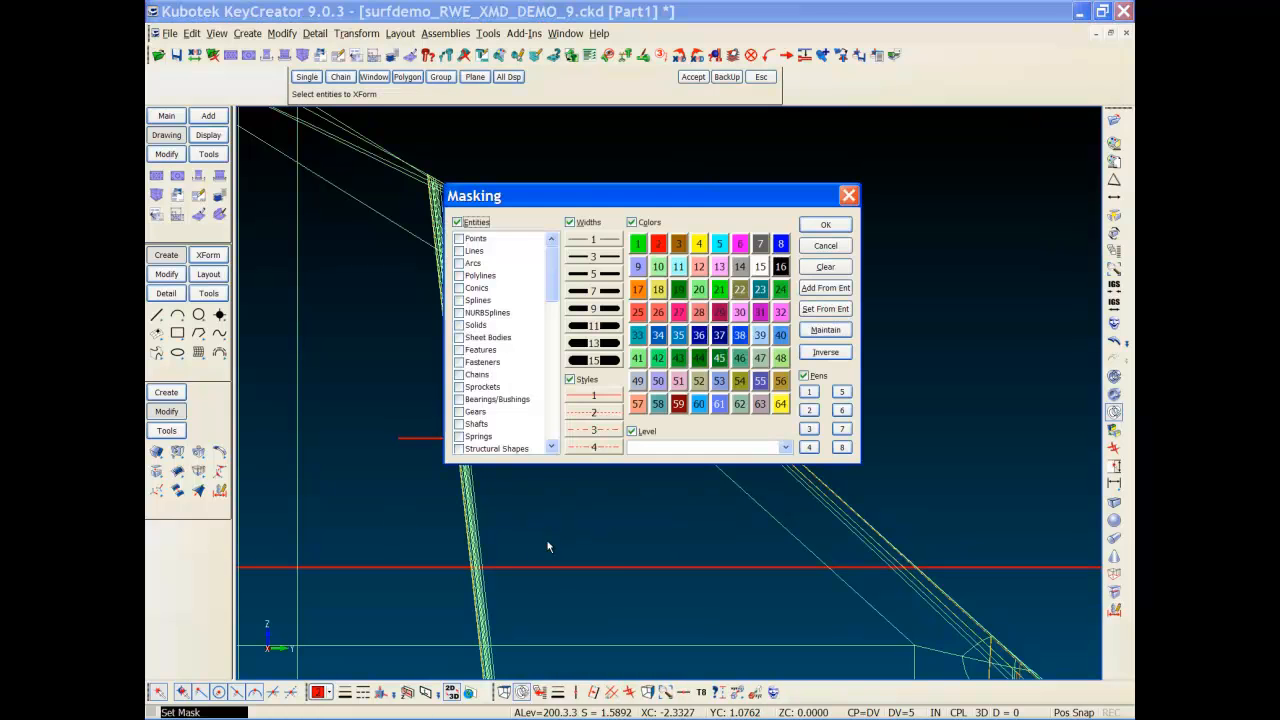
click(660, 243)
key(Return)
drag(348, 470, 848, 414)
key(Return)
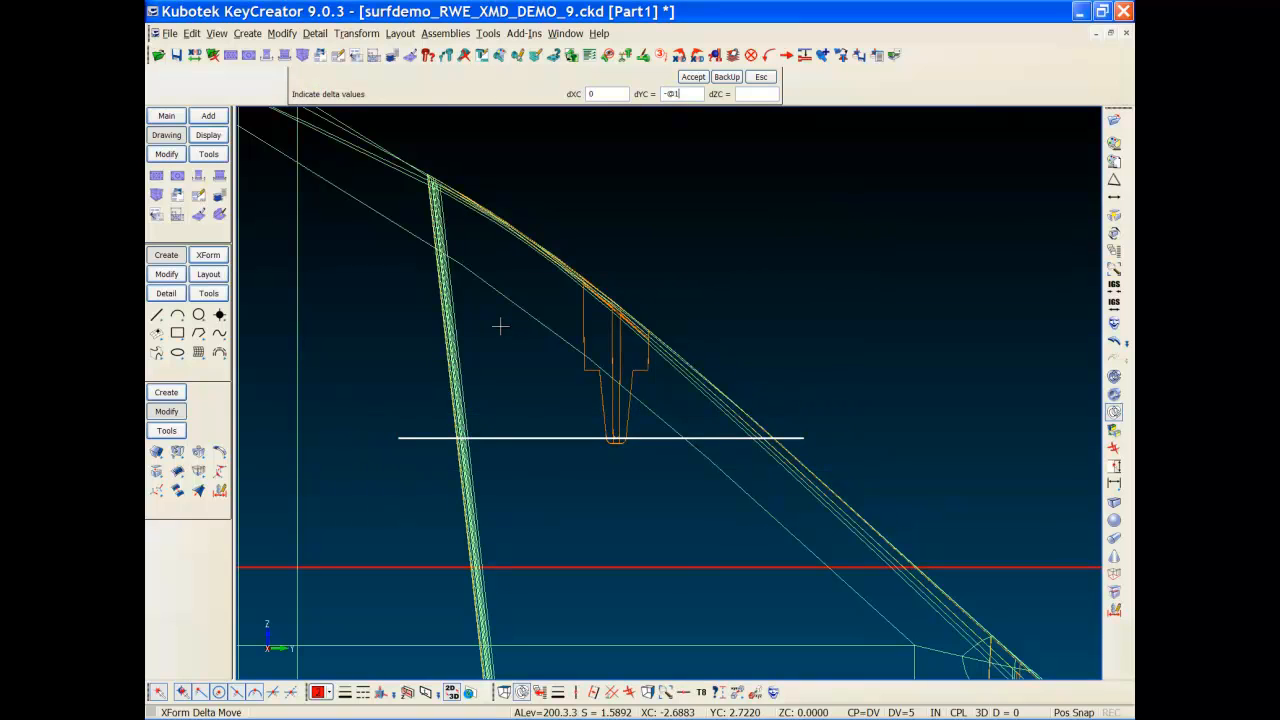
key(Return)
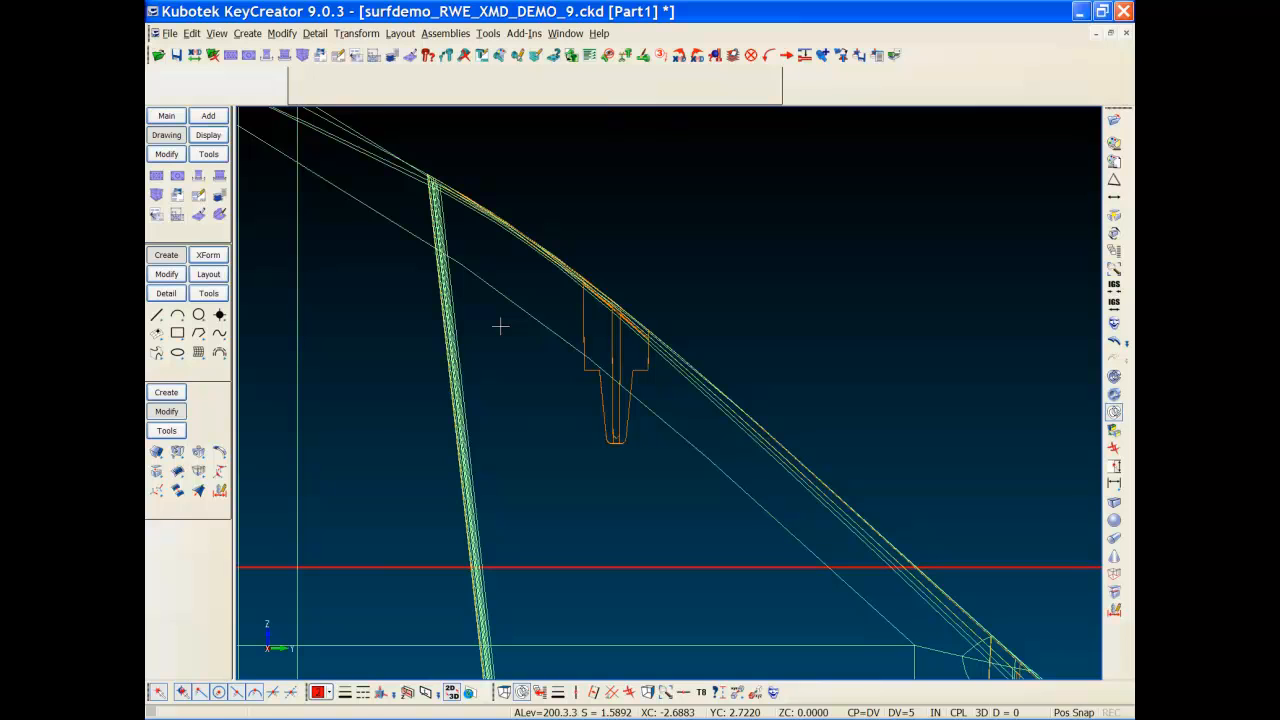
Step: Delete the full-width horizontal line and zoom onto the red construction lines in isometric view
key(Delete)
click(1094, 567)
key(Return)
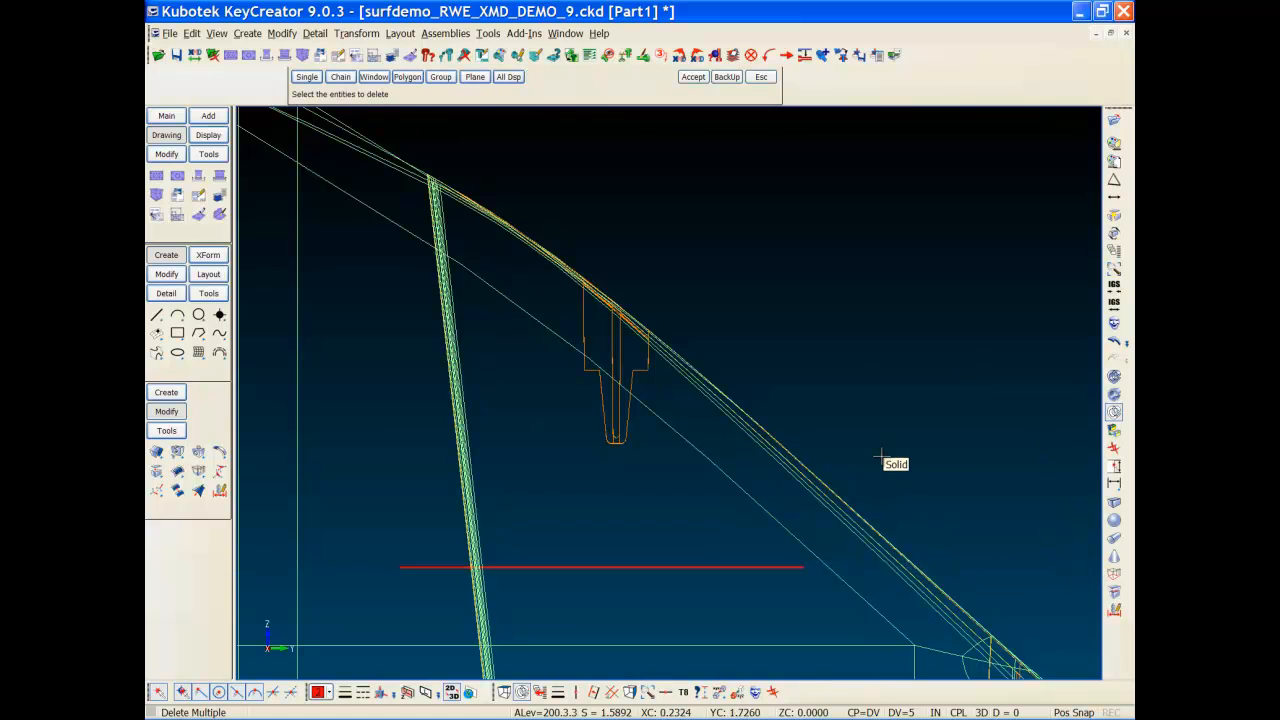
key(Escape)
key(alt+7)
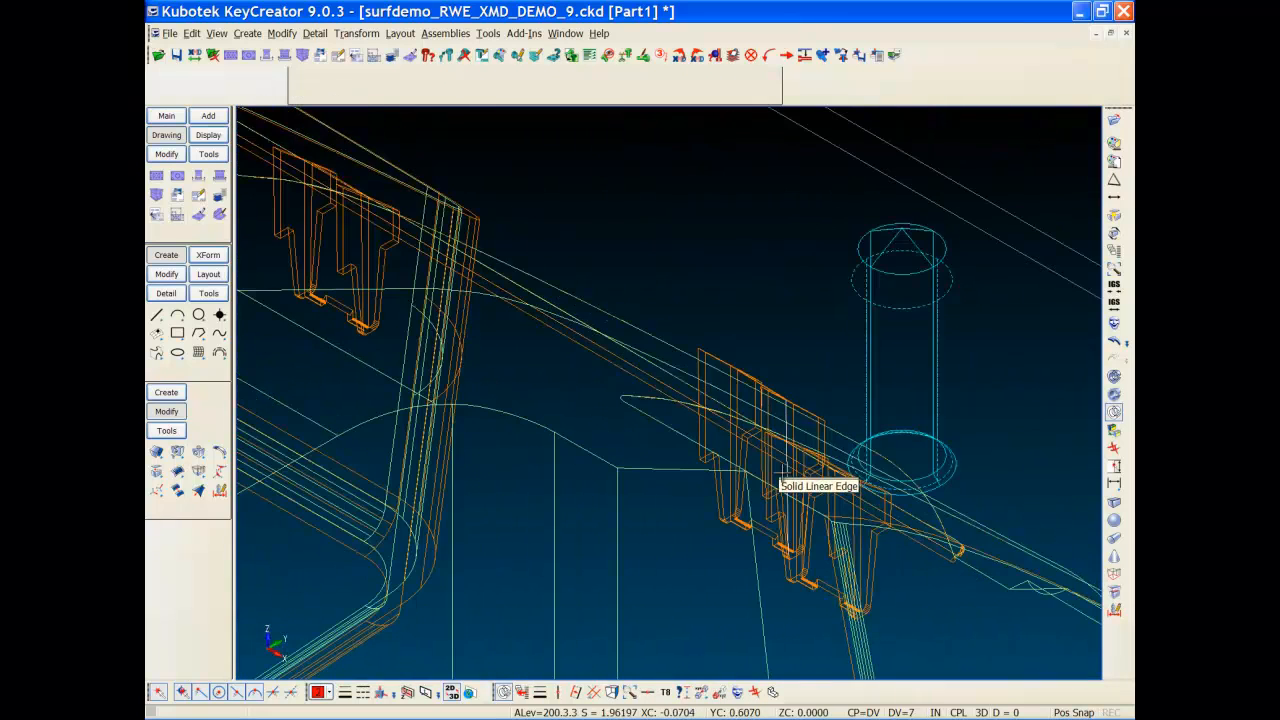
key(alt+a)
key(alt+w)
drag(475, 361, 595, 235)
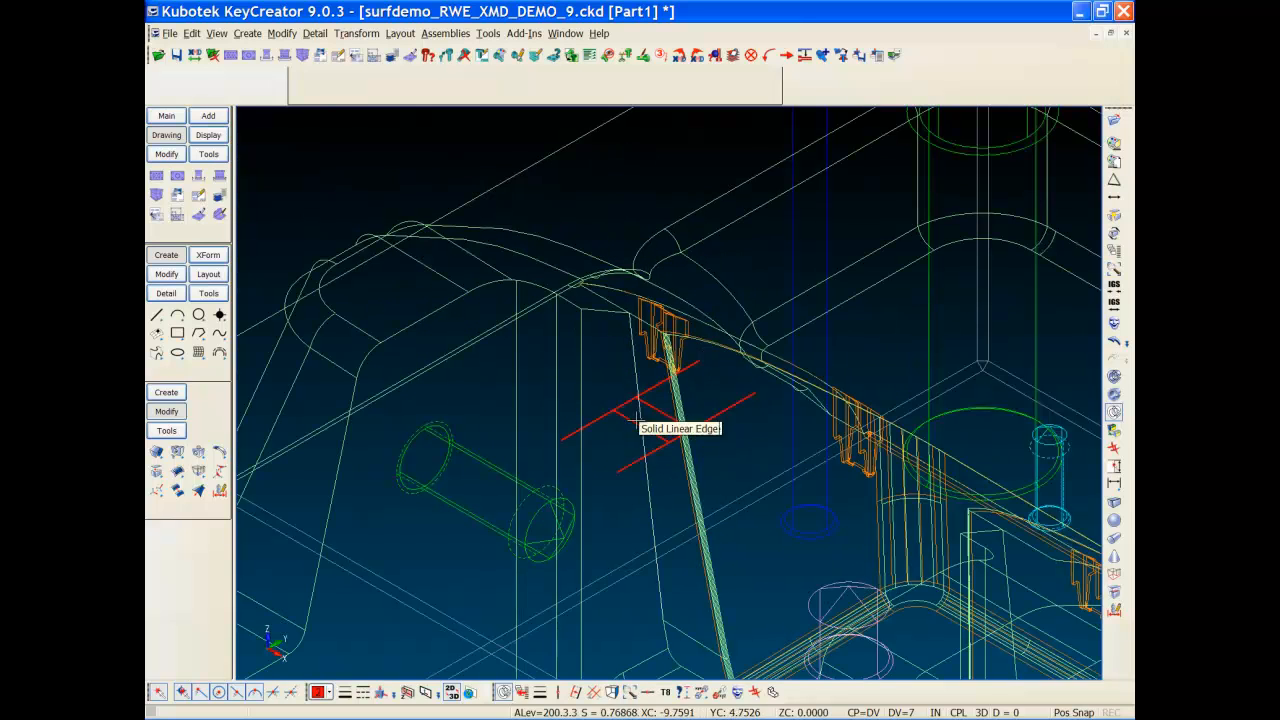
Step: Set construction plane 1, green as the drawing colour, and a new line width
key(ctrl+v)
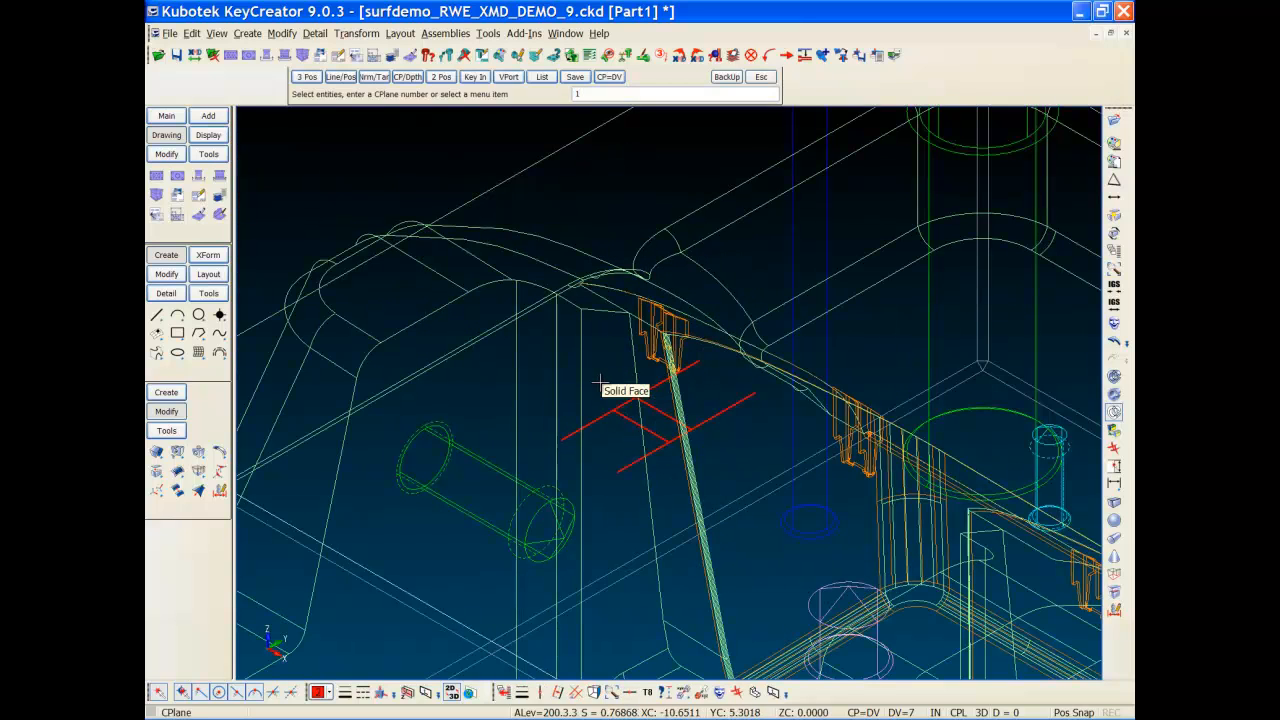
key(Return)
click(329, 693)
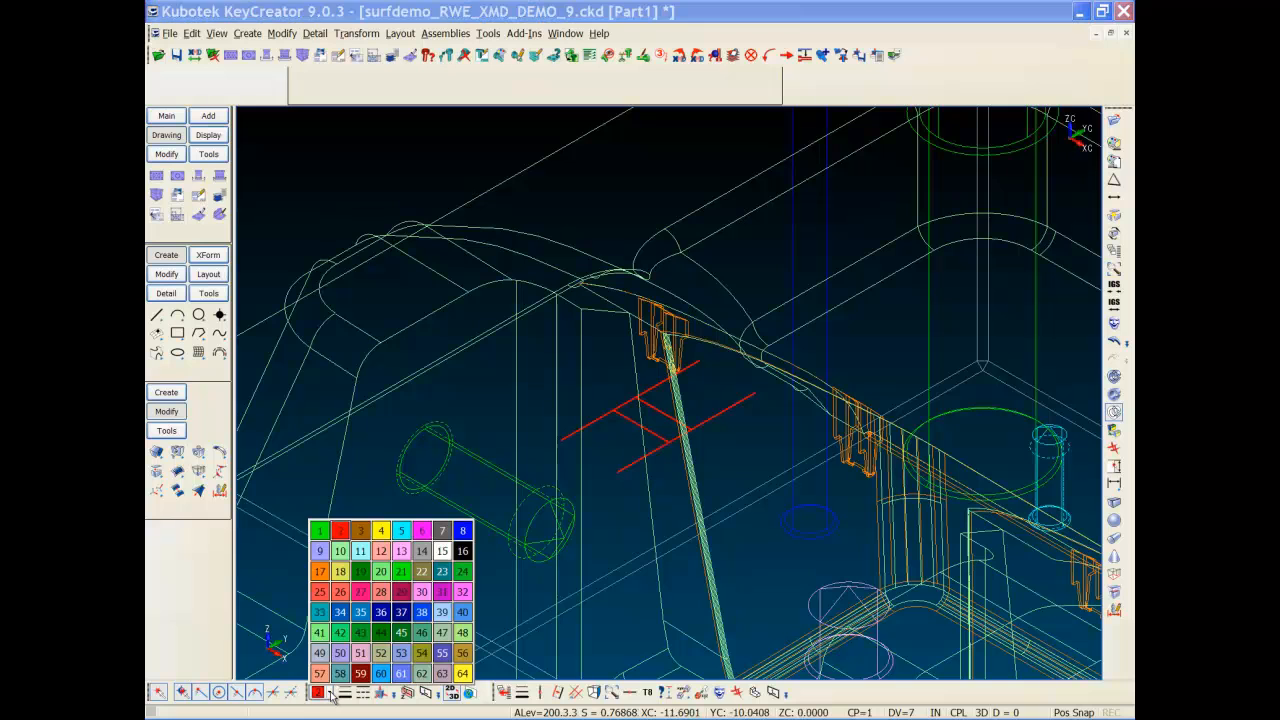
click(360, 574)
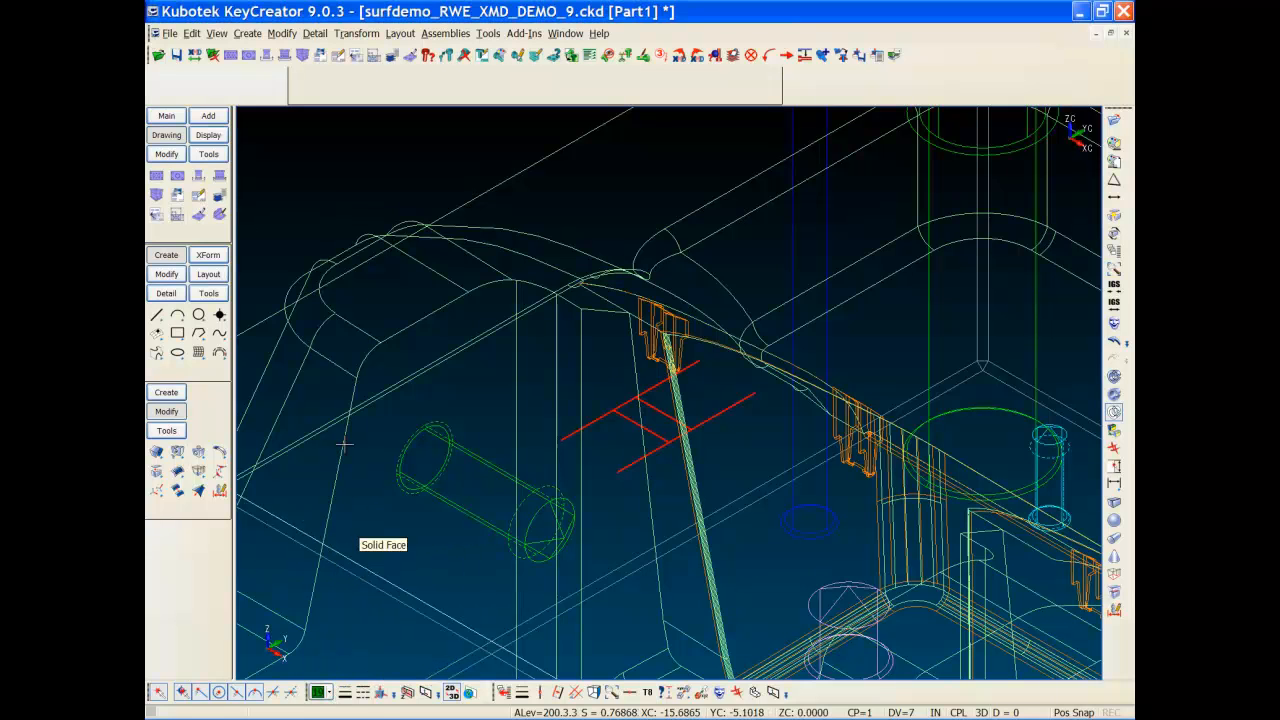
click(344, 692)
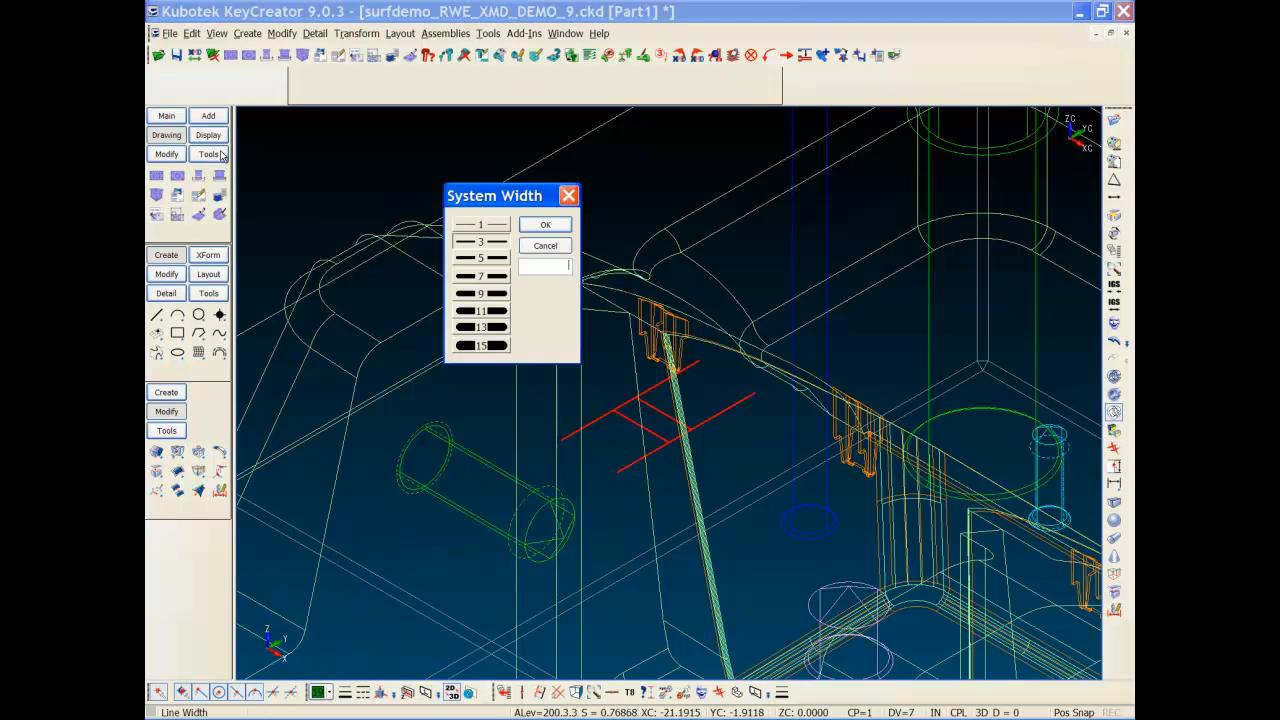
click(480, 226)
click(545, 224)
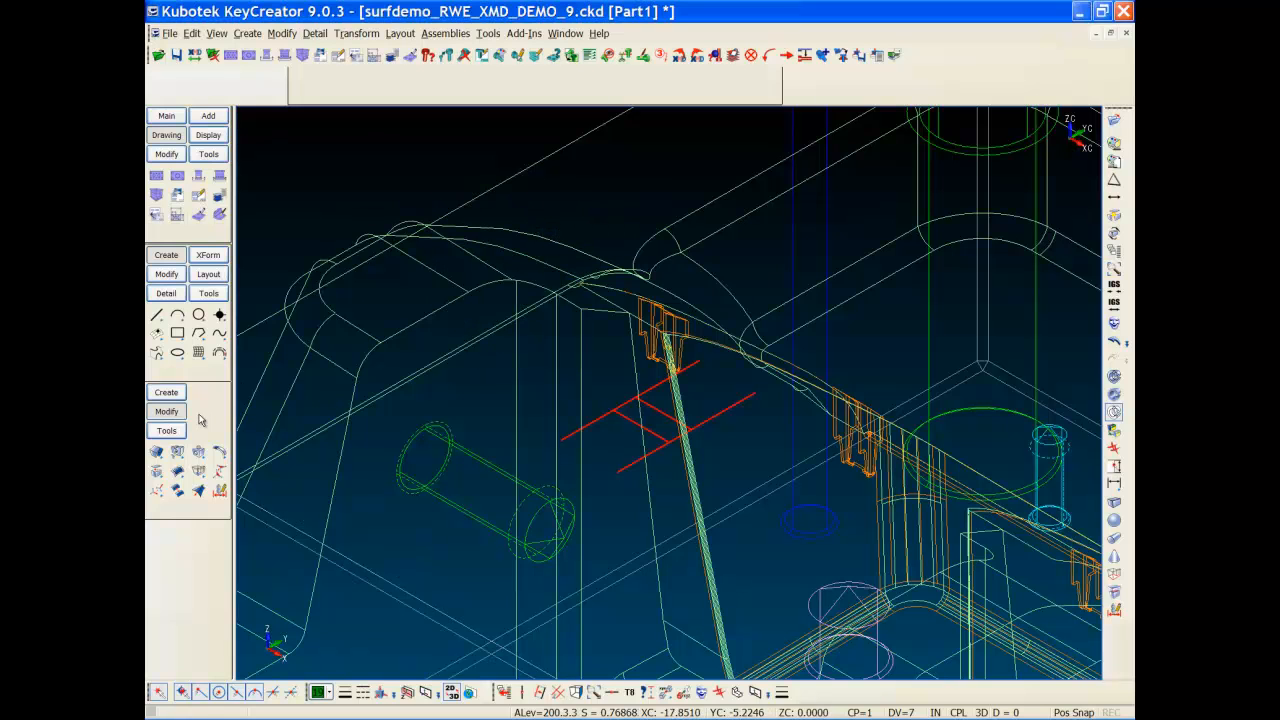
Step: Create a block solid cornered on the vent slot's construction lines, then view it shaded
click(166, 392)
click(157, 452)
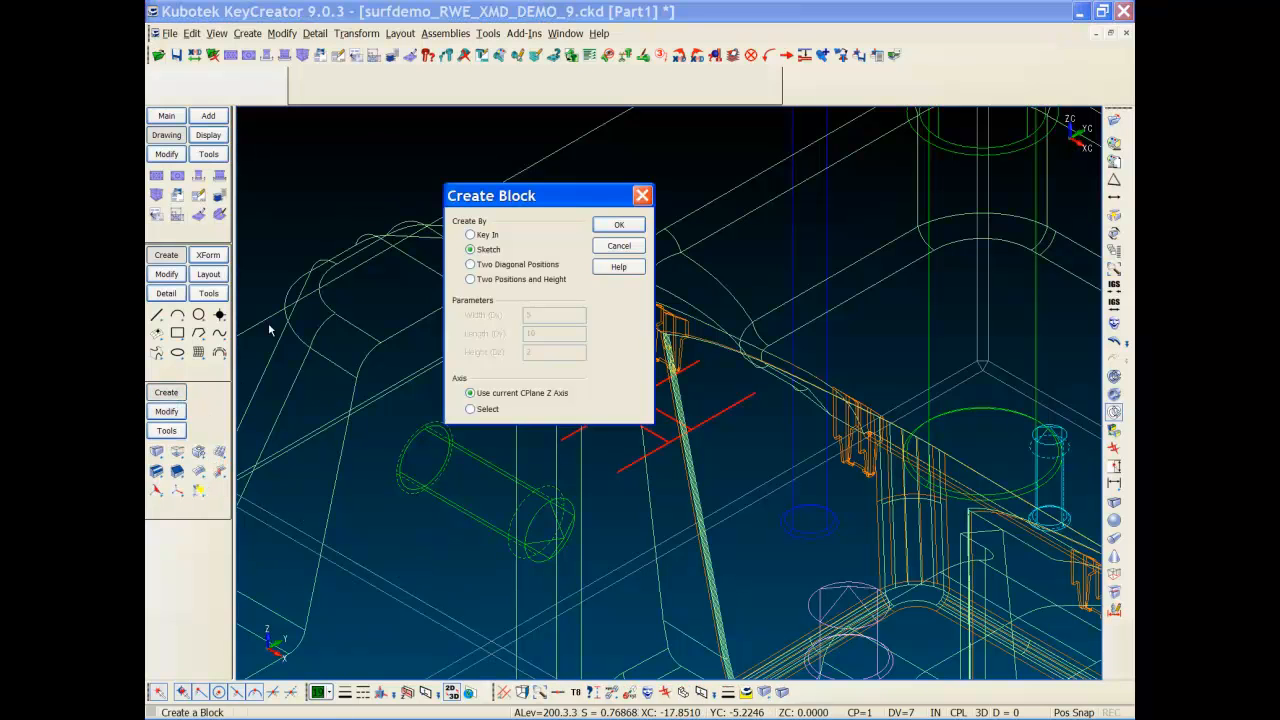
click(606, 228)
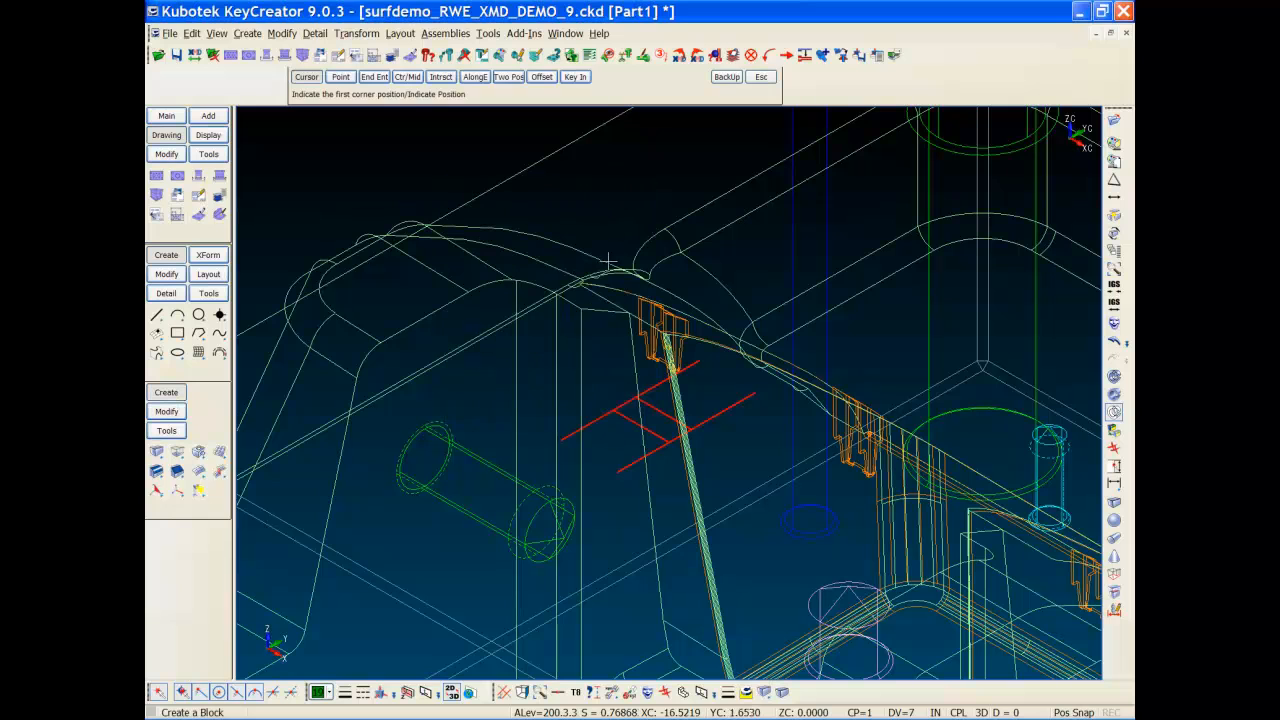
click(618, 410)
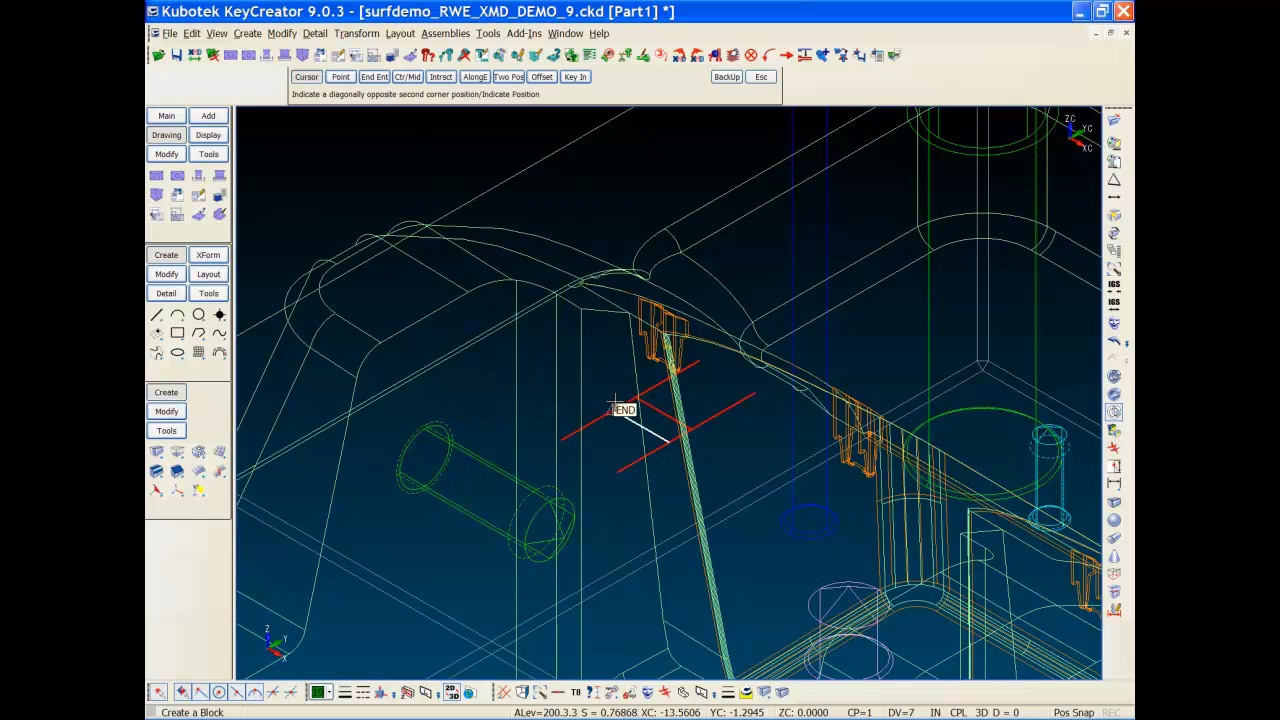
click(686, 428)
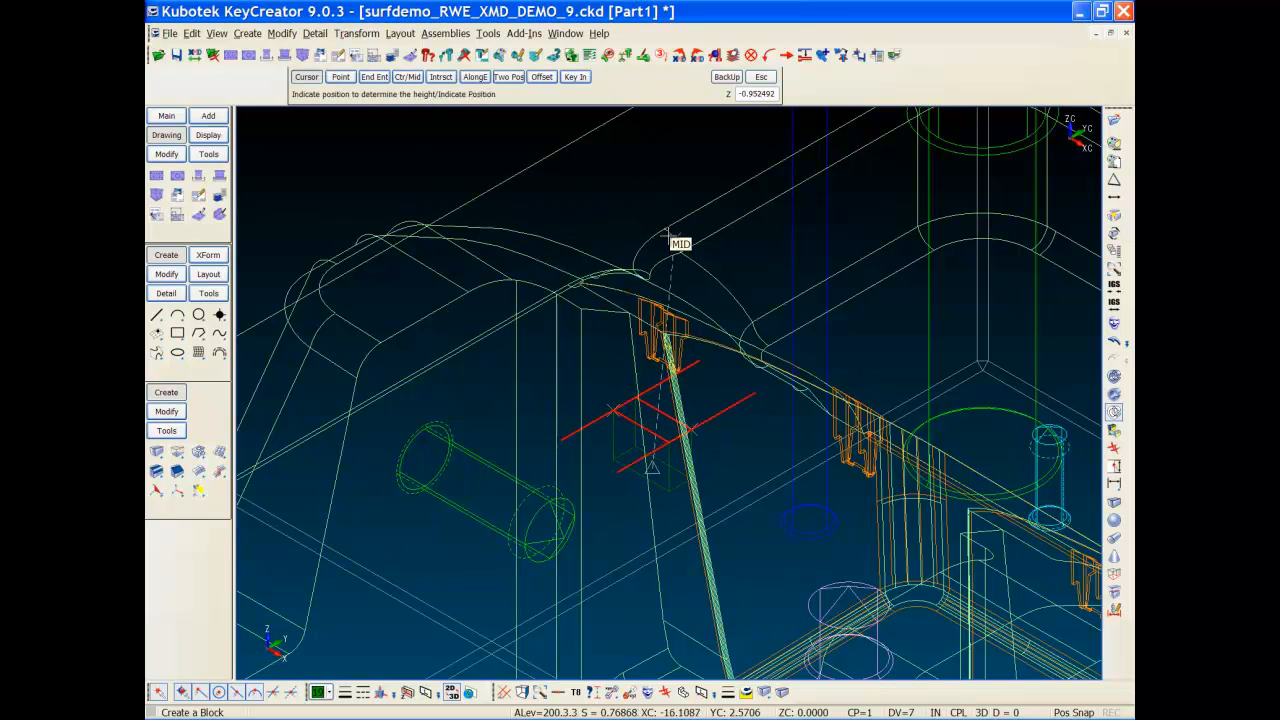
scroll(677, 187, down, 6)
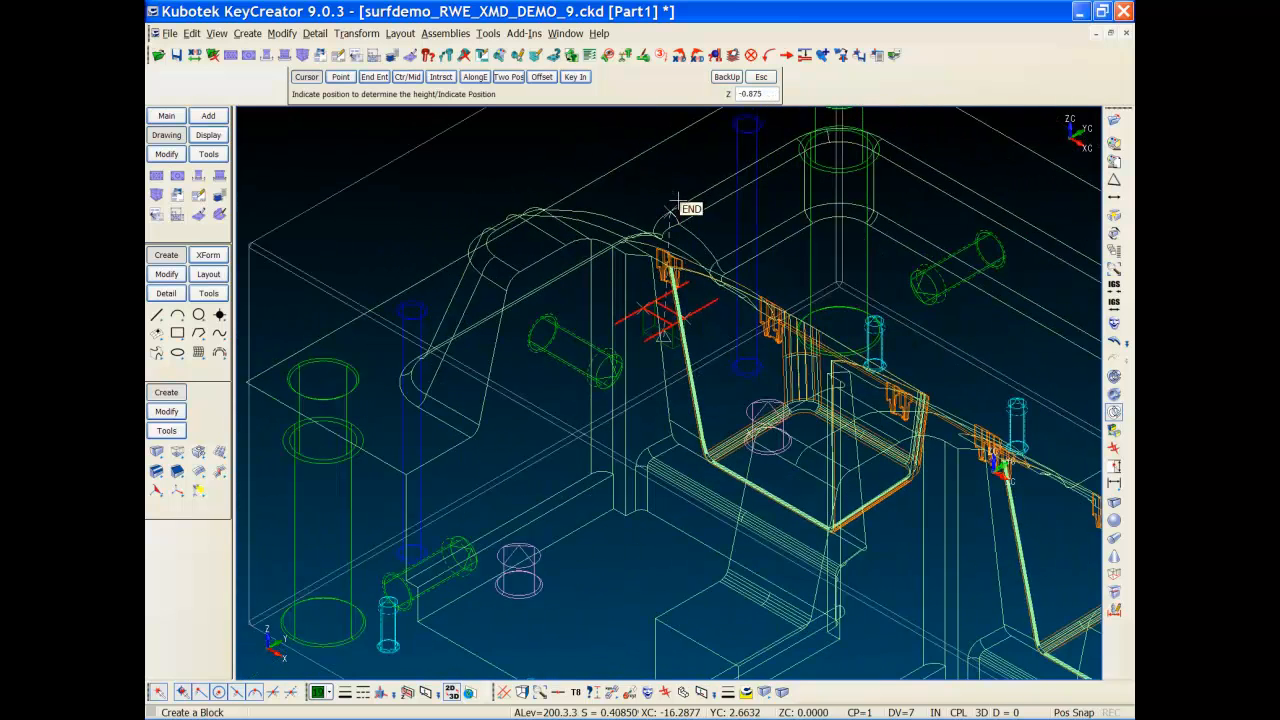
click(678, 138)
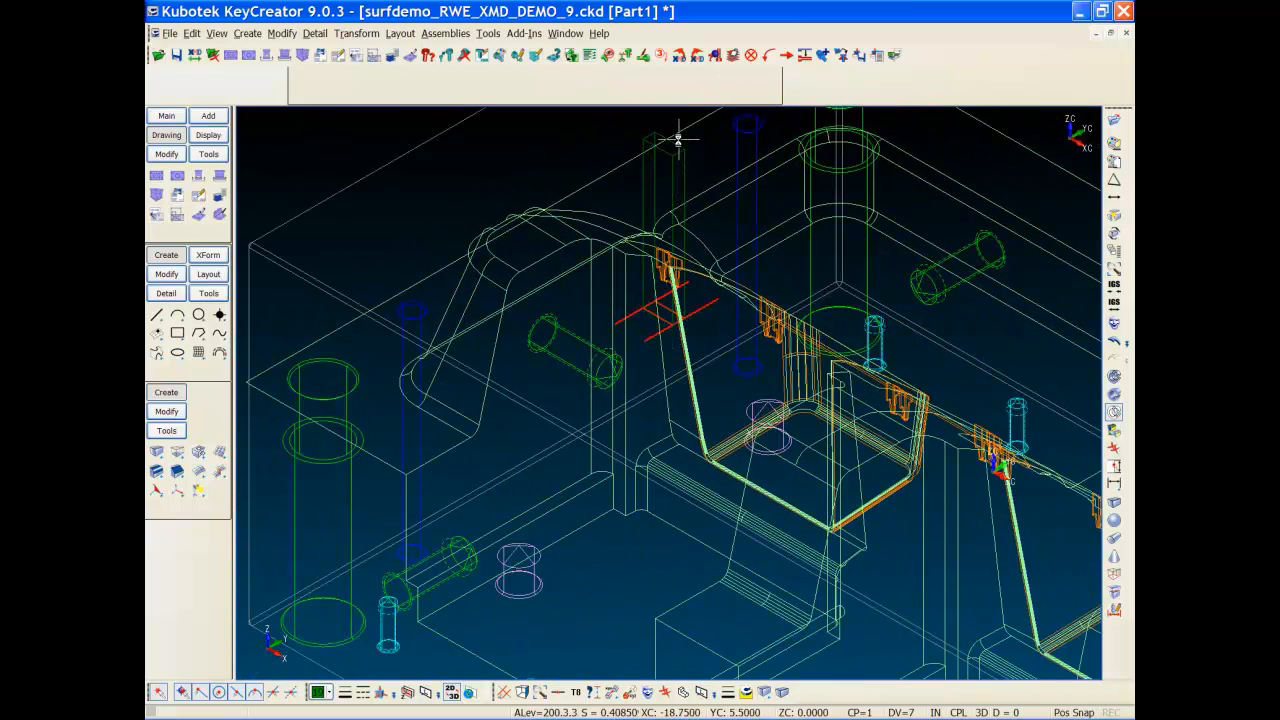
key(ctrl+shift+s)
middle_drag(806, 280, 603, 370)
Step: Make the new block's level active, displaying only the block
key(ctrl+l)
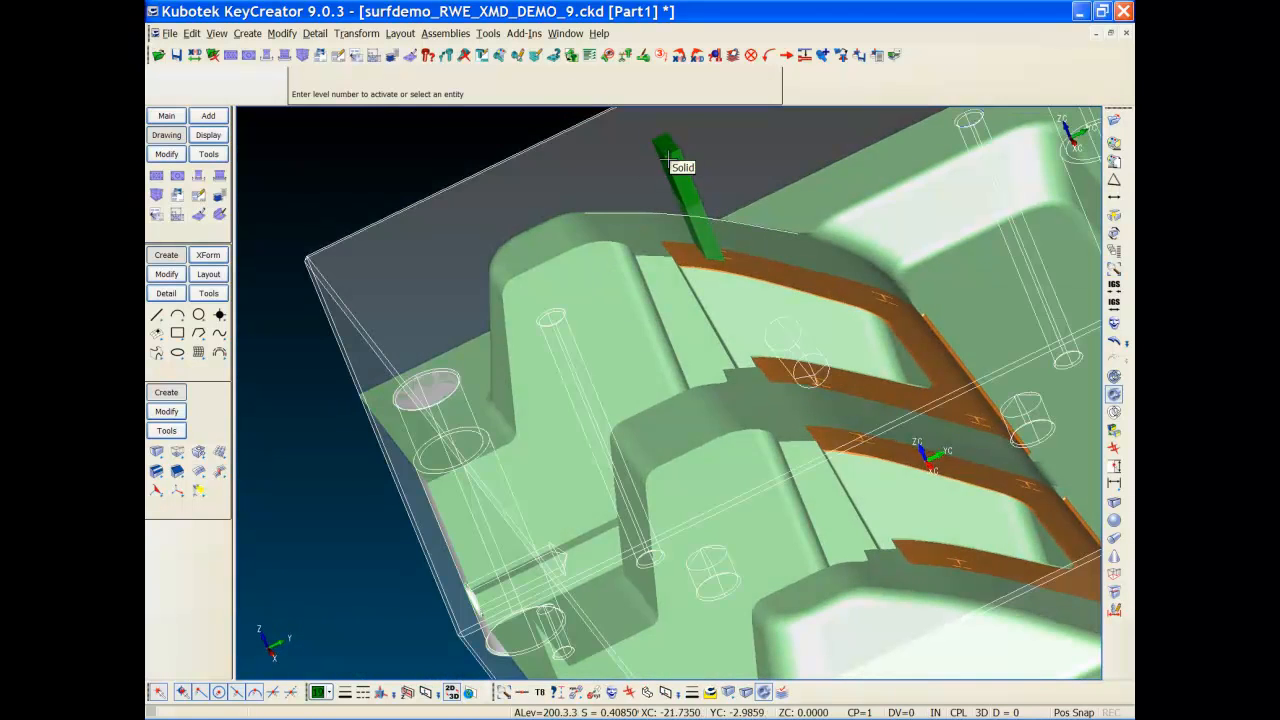
click(668, 160)
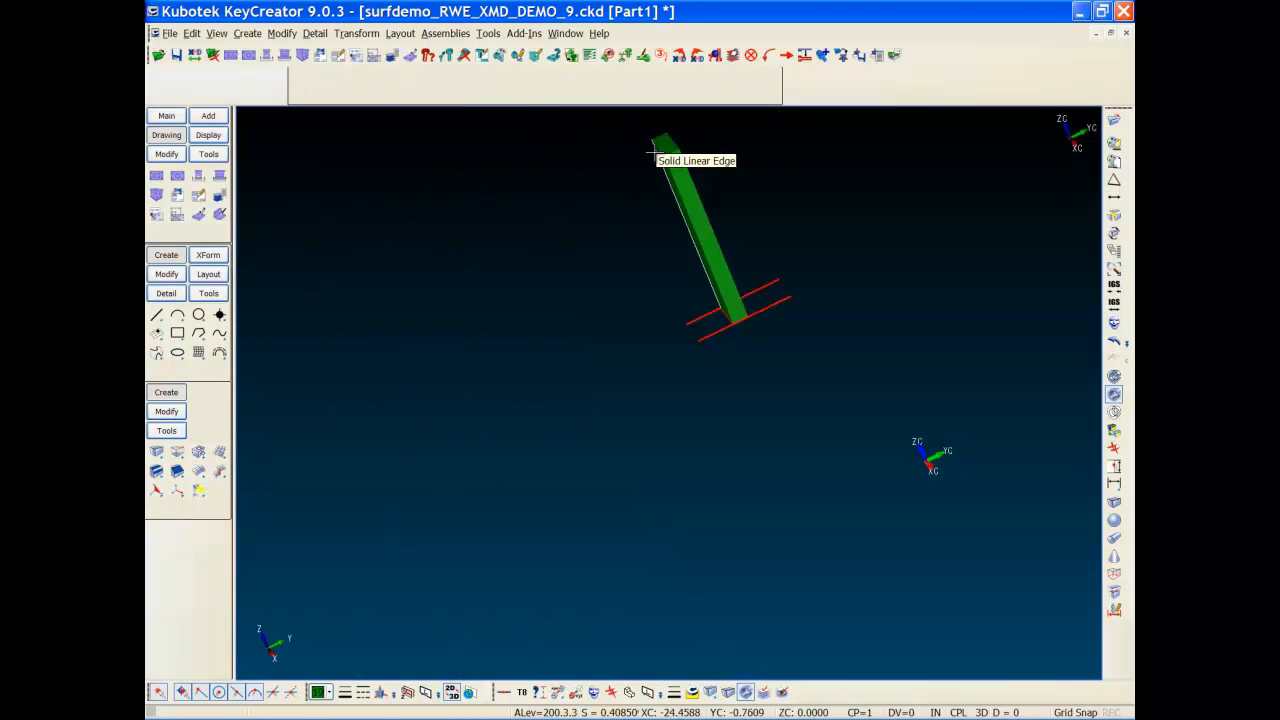
middle_drag(785, 288, 664, 336)
Step: Add the mold core levels back to the display around the block
key(alt+n)
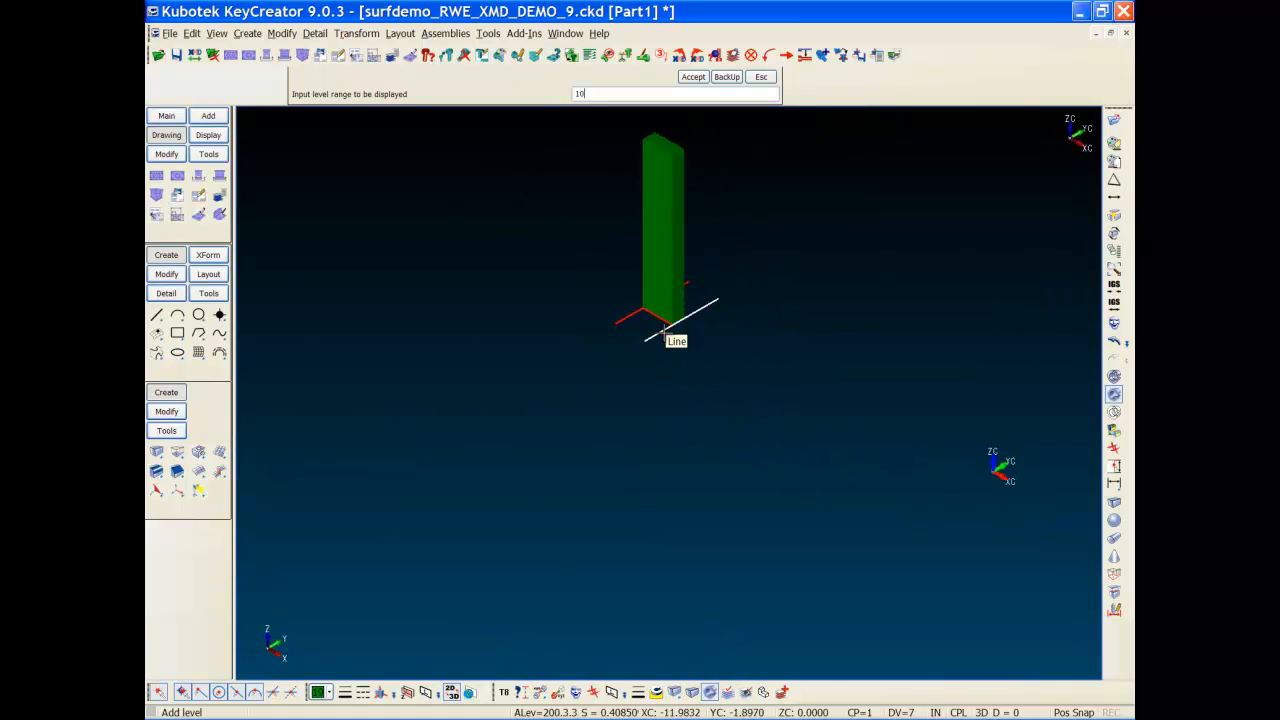
key(Return)
middle_drag(920, 477, 843, 528)
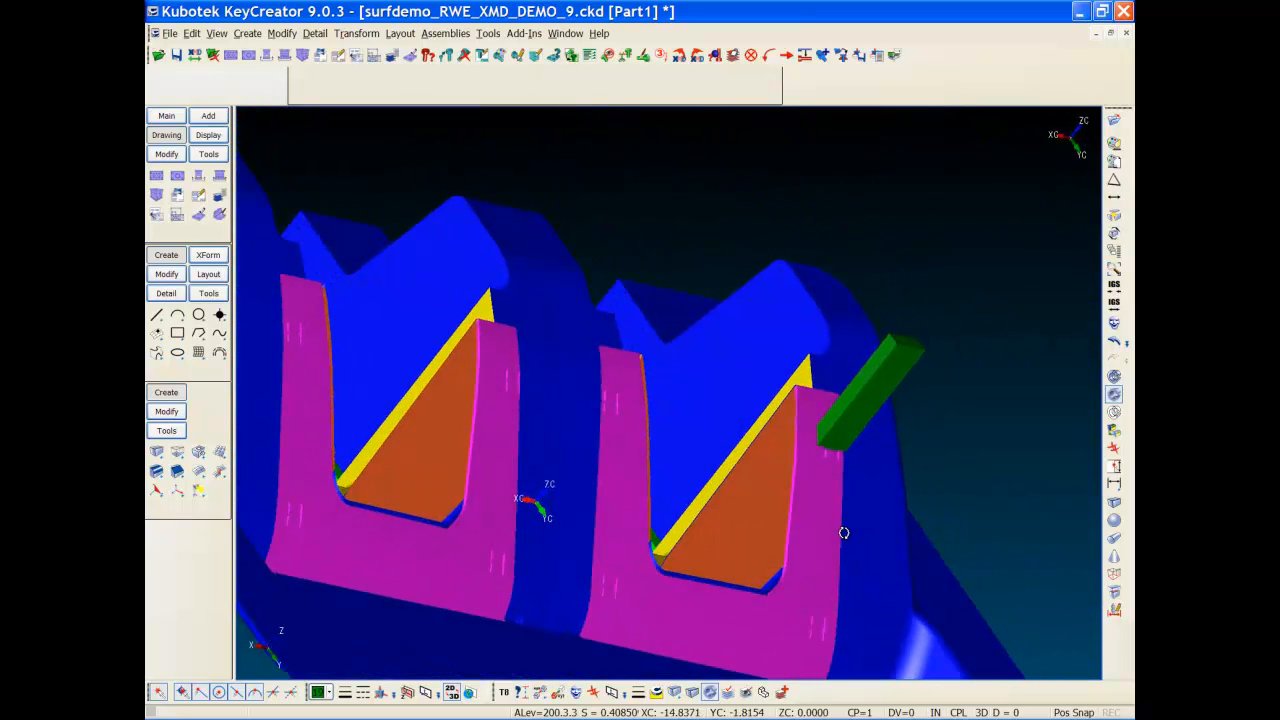
click(175, 413)
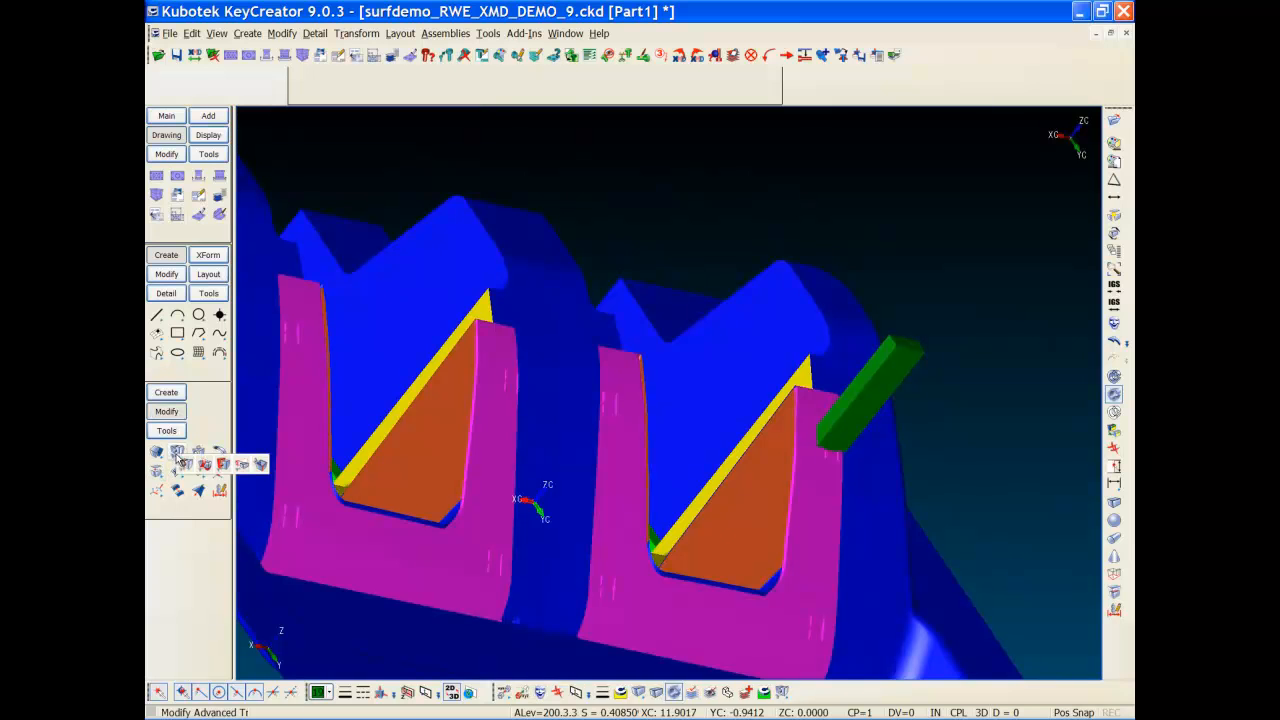
Step: Break the block with the parting sheet and hide level 100, leaving only the green bar
click(178, 453)
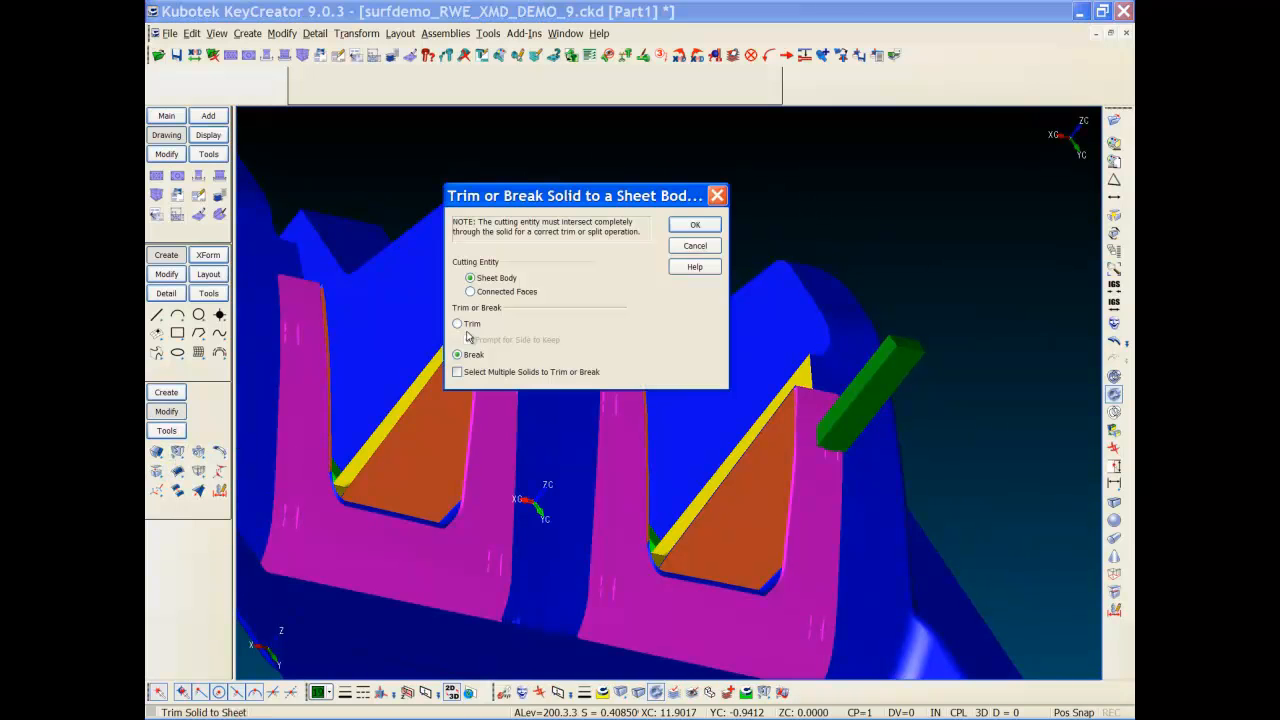
key(Return)
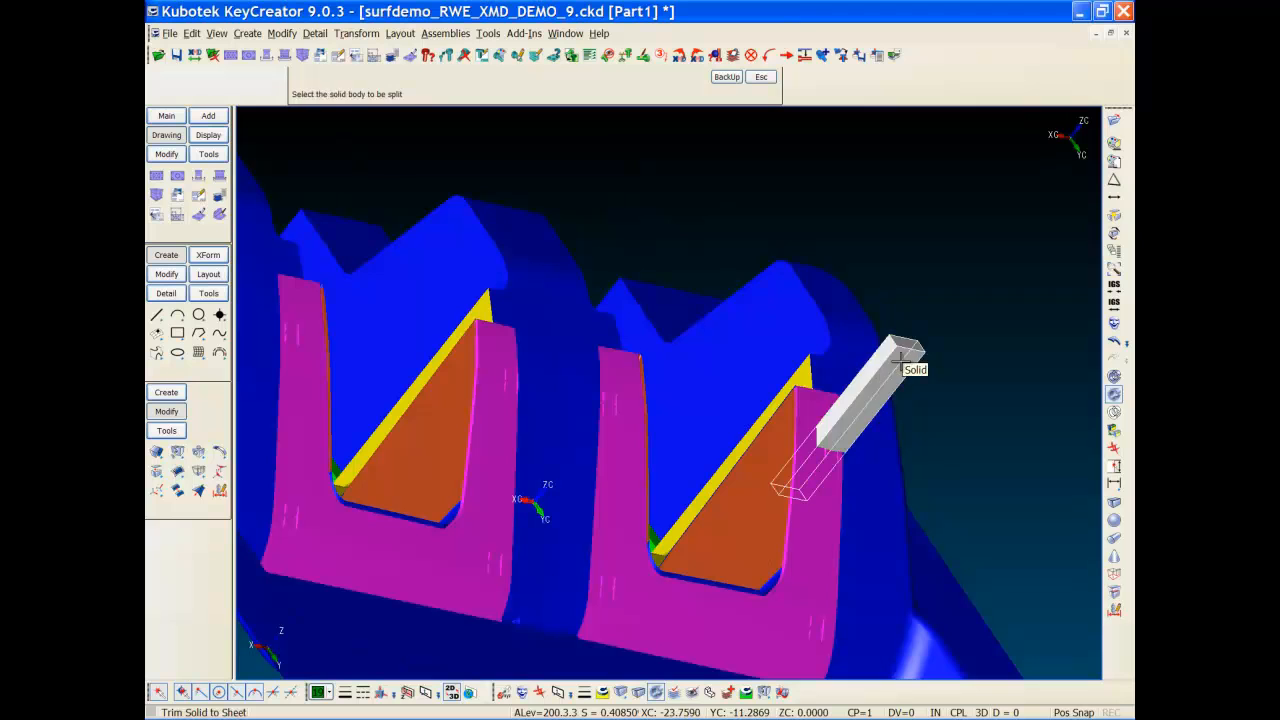
key(Escape)
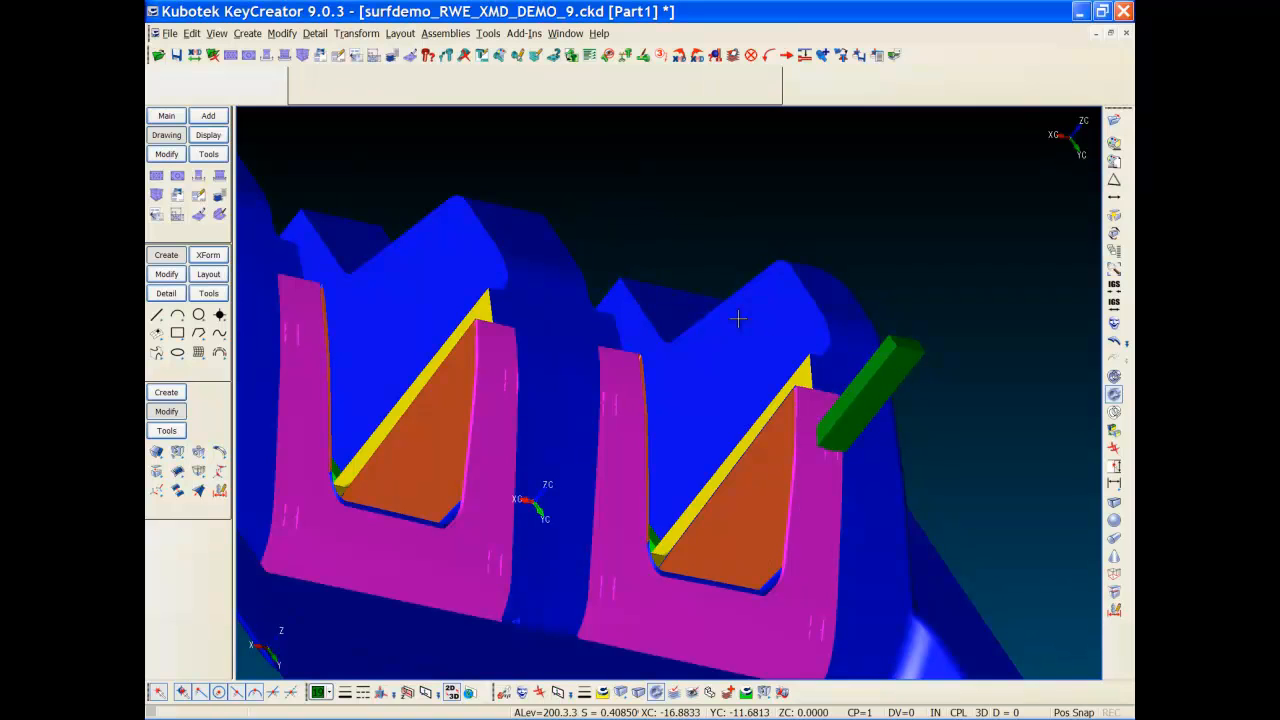
key(alt+r)
text(100)
key(Return)
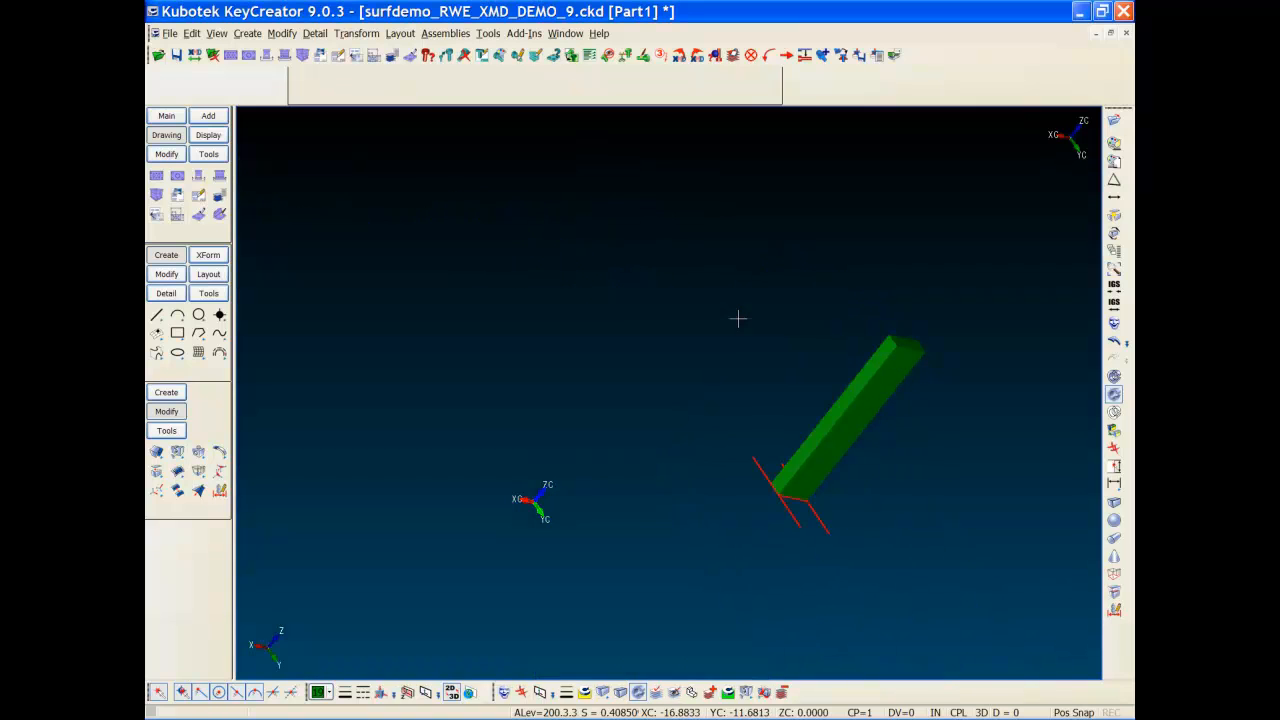
Step: Delete the upper piece of the split bar
key(Delete)
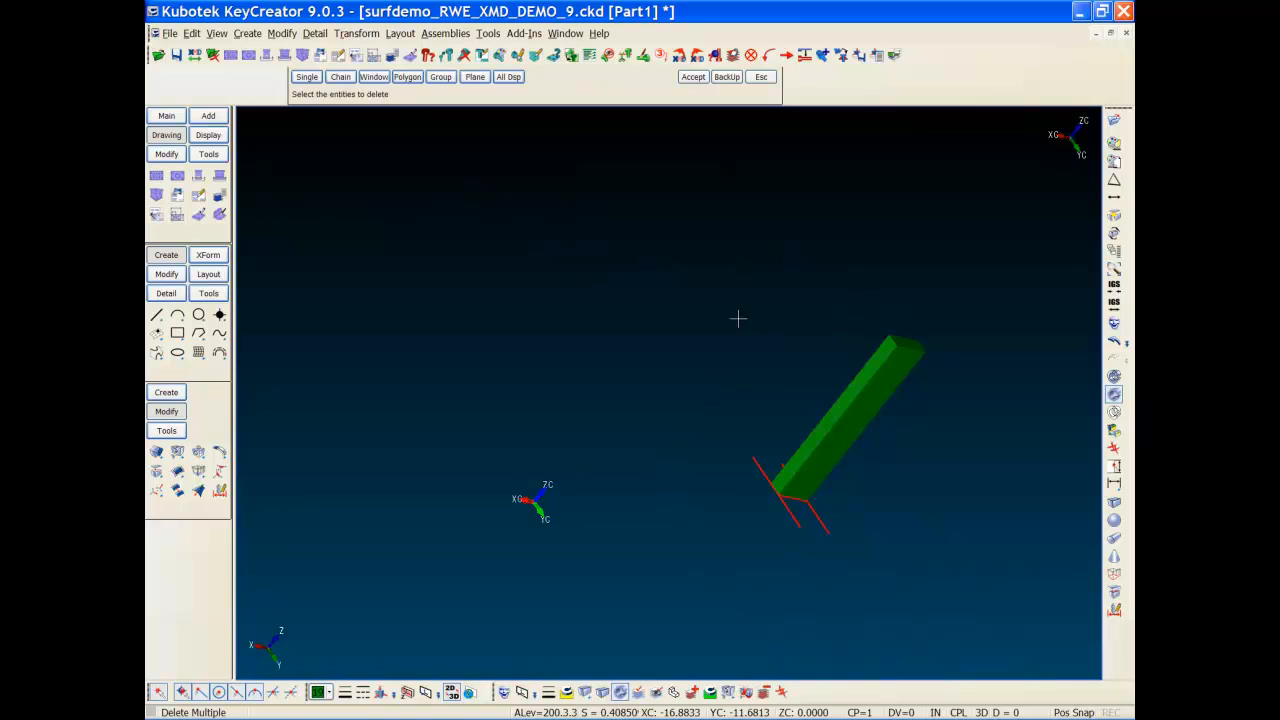
click(863, 364)
key(Return)
middle_drag(694, 364, 680, 416)
key(alt+w)
click(716, 555)
click(880, 389)
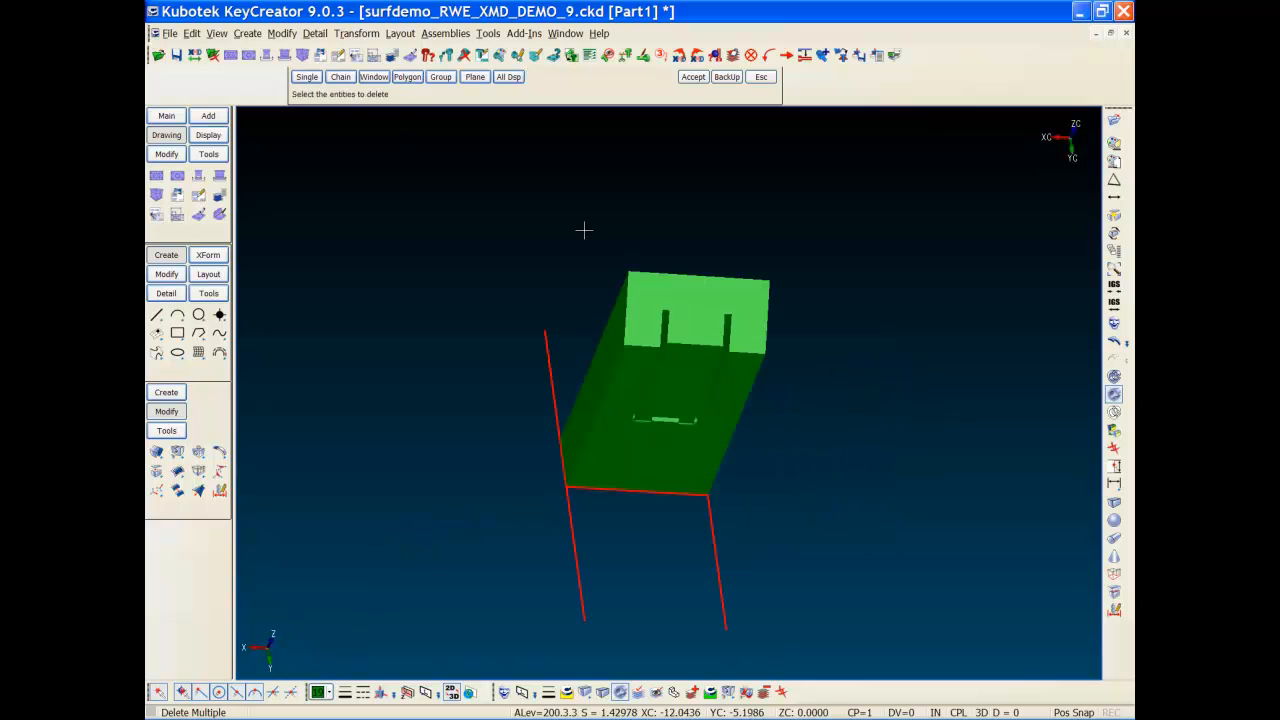
key(Escape)
Step: Delete all the red construction lines, leaving the slotted vent insert
key(Delete)
key(alt+m)
click(661, 244)
click(807, 227)
key(F7)
key(Return)
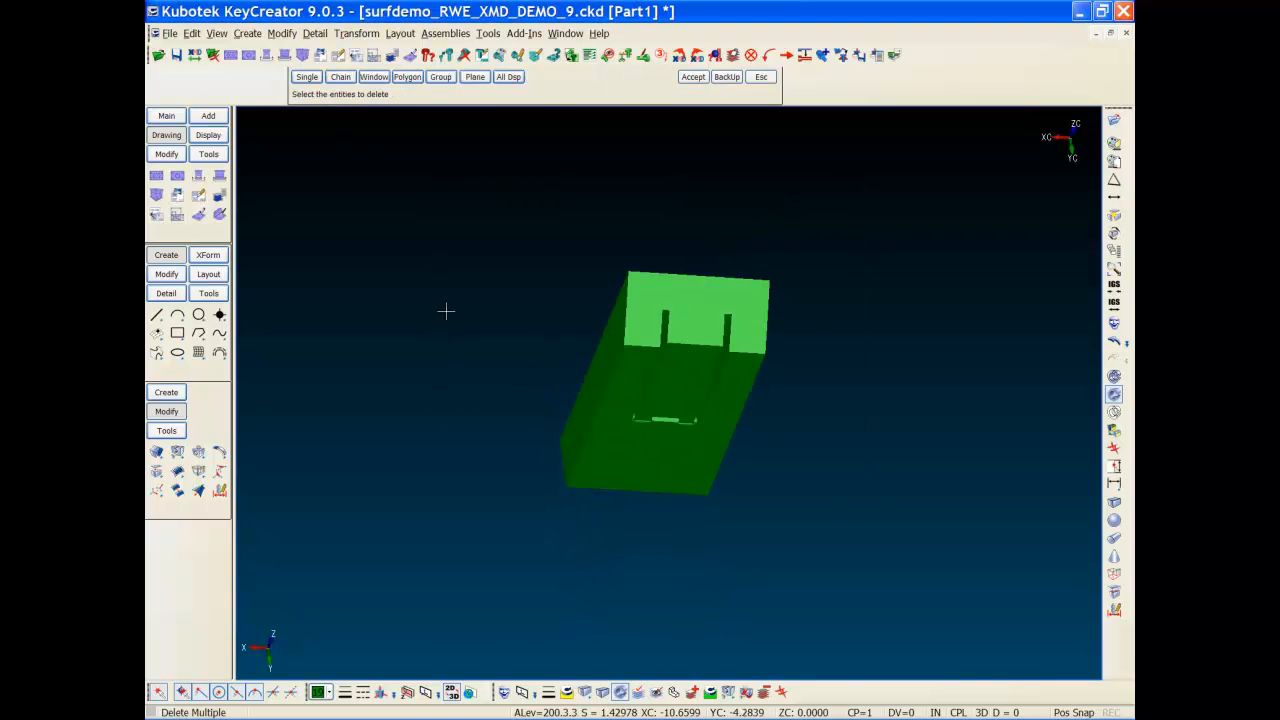
key(alt+a)
middle_drag(597, 436, 486, 395)
key(Escape)
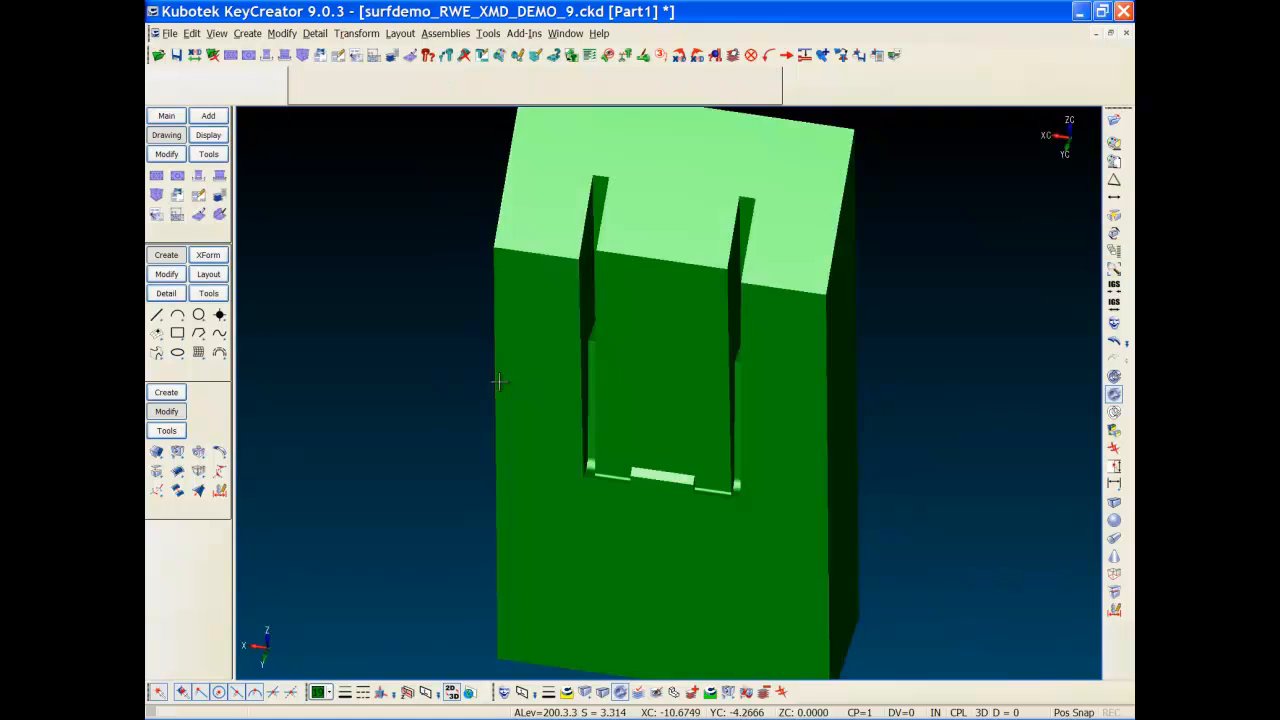
key(alt+a)
Step: From the top view, make VENT INSERT 4 the active level
key(alt+1)
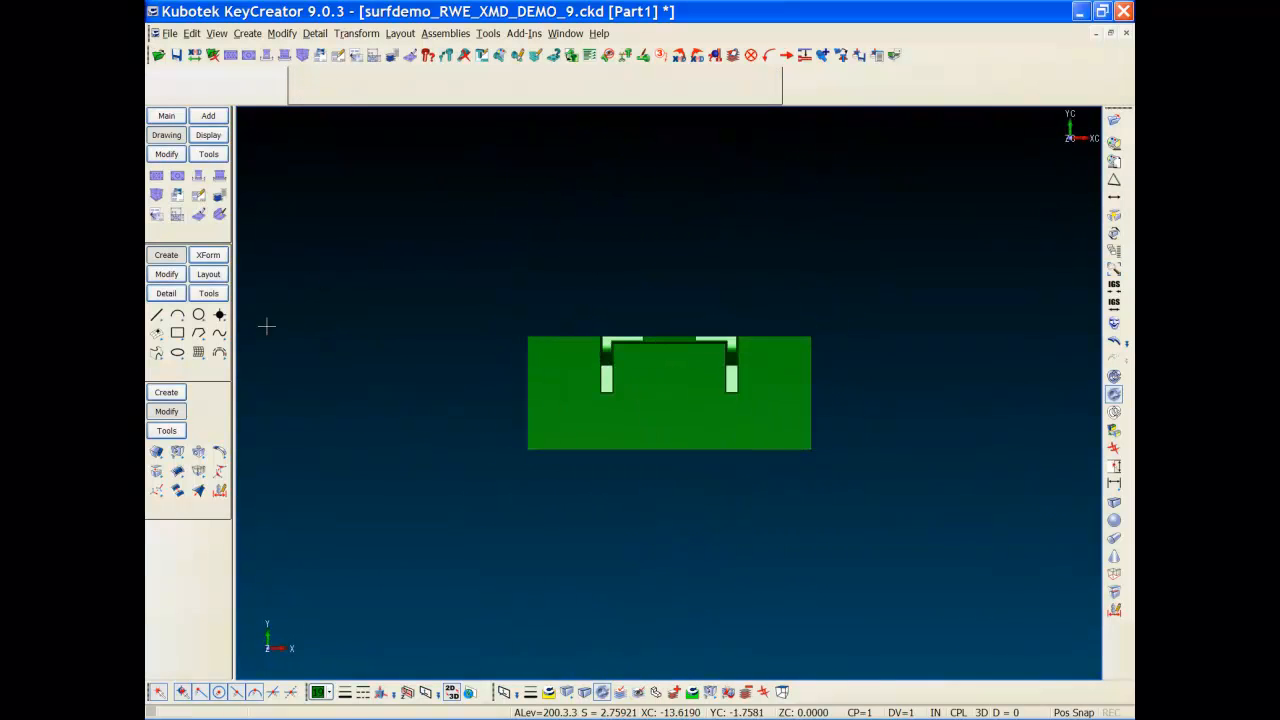
key(ctrl+l)
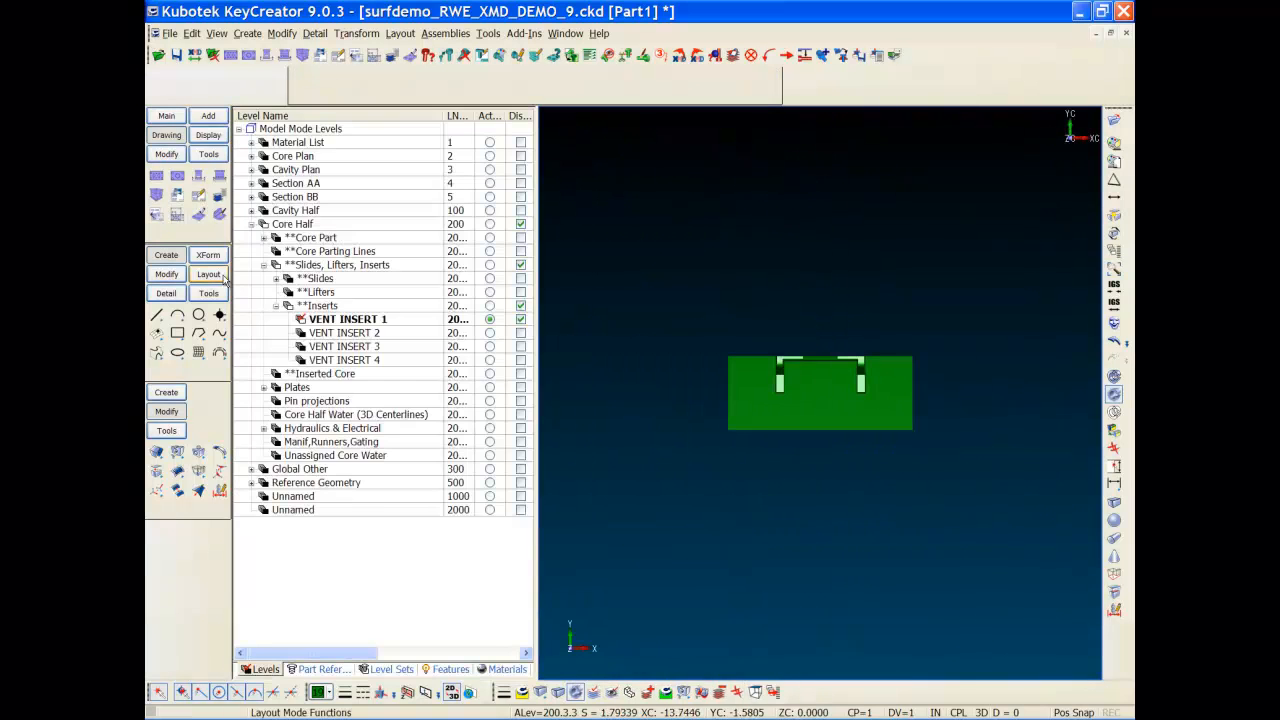
right_click(332, 359)
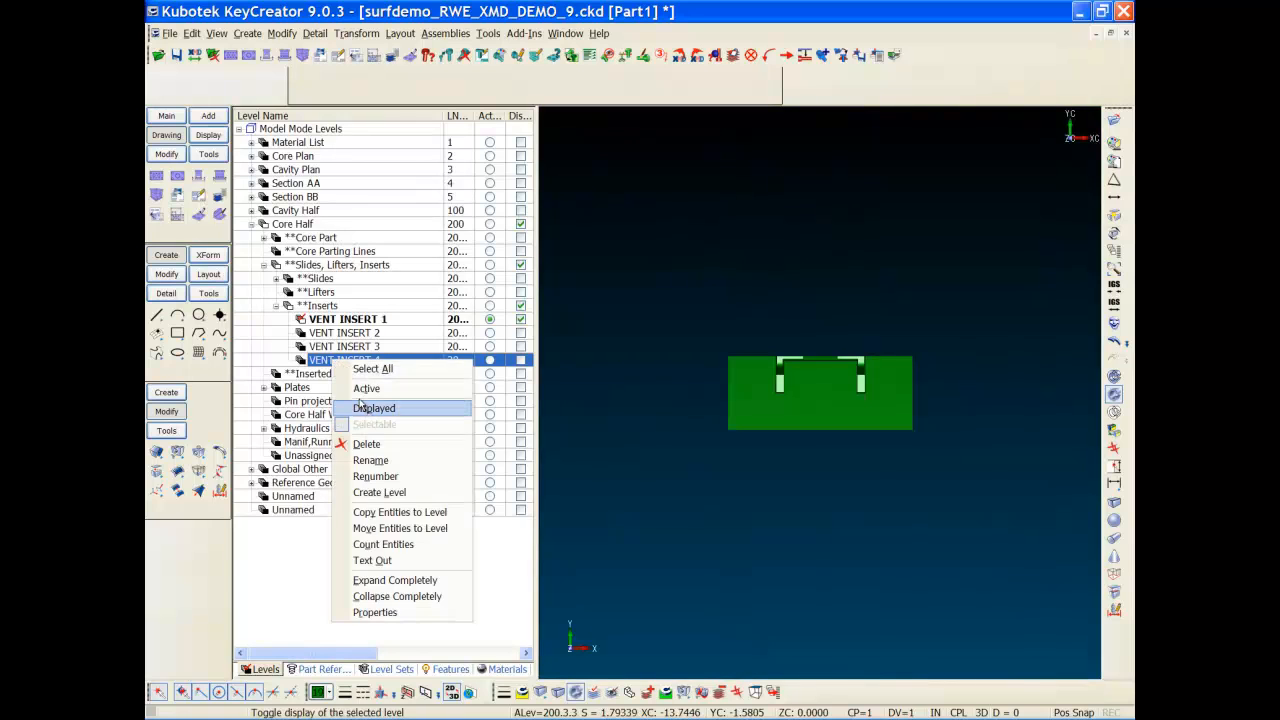
click(358, 389)
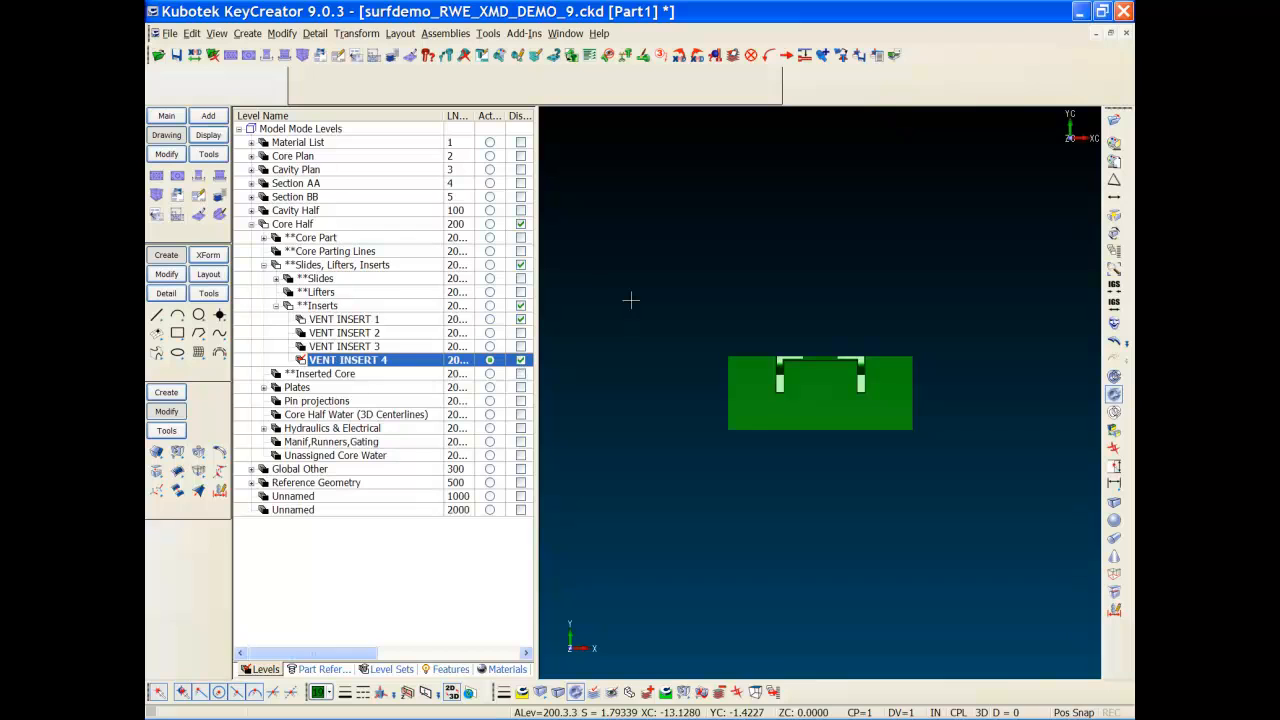
Step: Mirror-copy the vent insert about a plane through one vertical position
key(m)
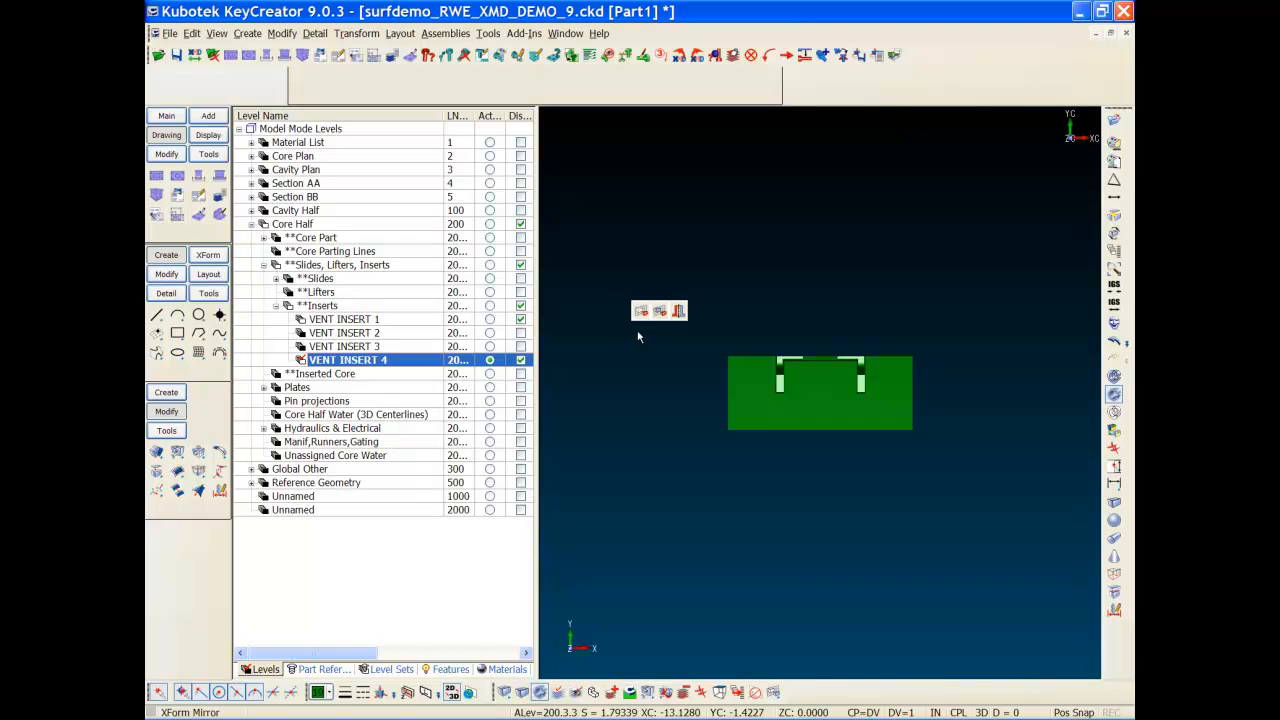
click(660, 311)
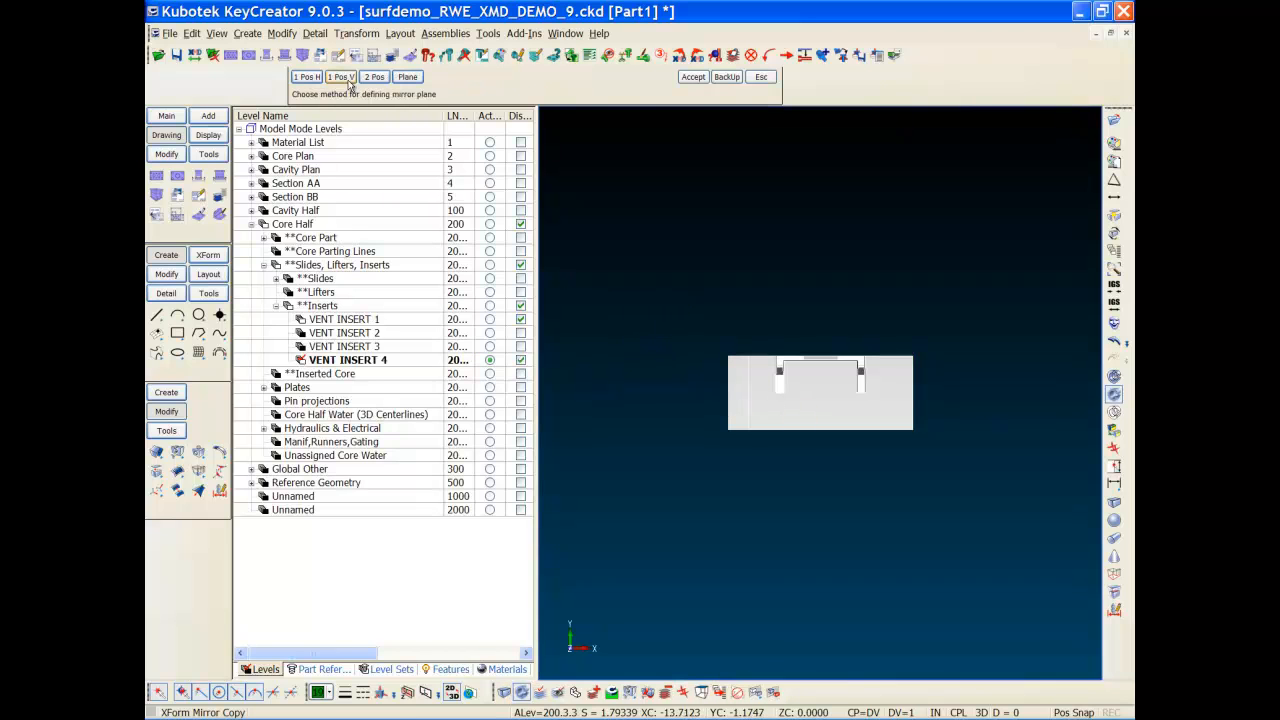
click(345, 79)
click(668, 218)
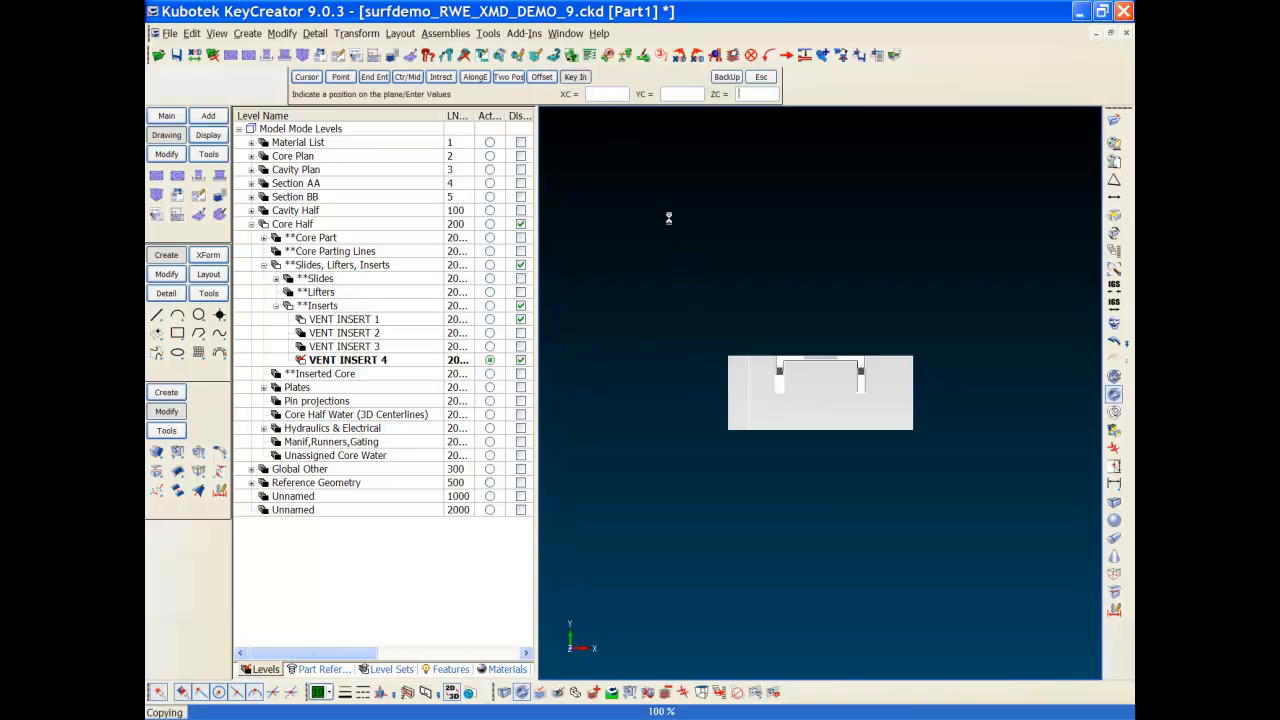
key(alt+a)
middle_drag(755, 490, 694, 341)
key(Escape)
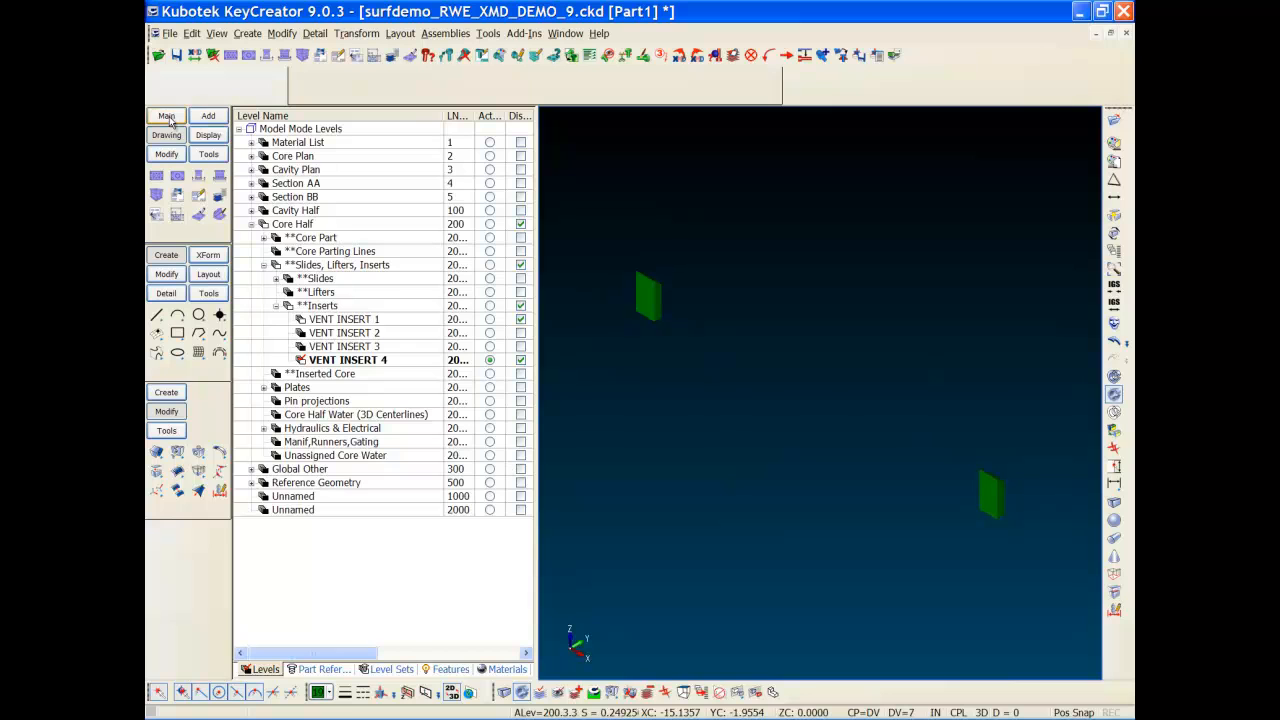
Step: Convert the first block to an XMD plate by picking it and its bottom face
click(207, 116)
click(177, 214)
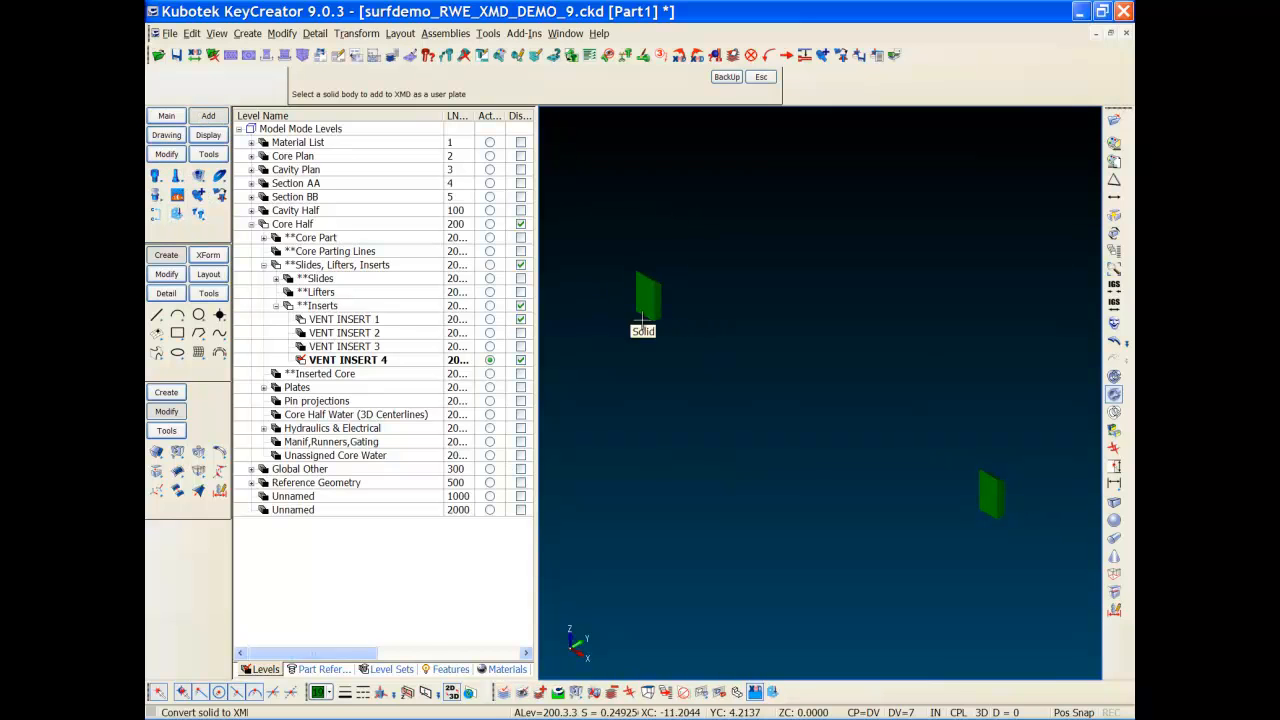
key(alt+w)
drag(622, 343, 687, 252)
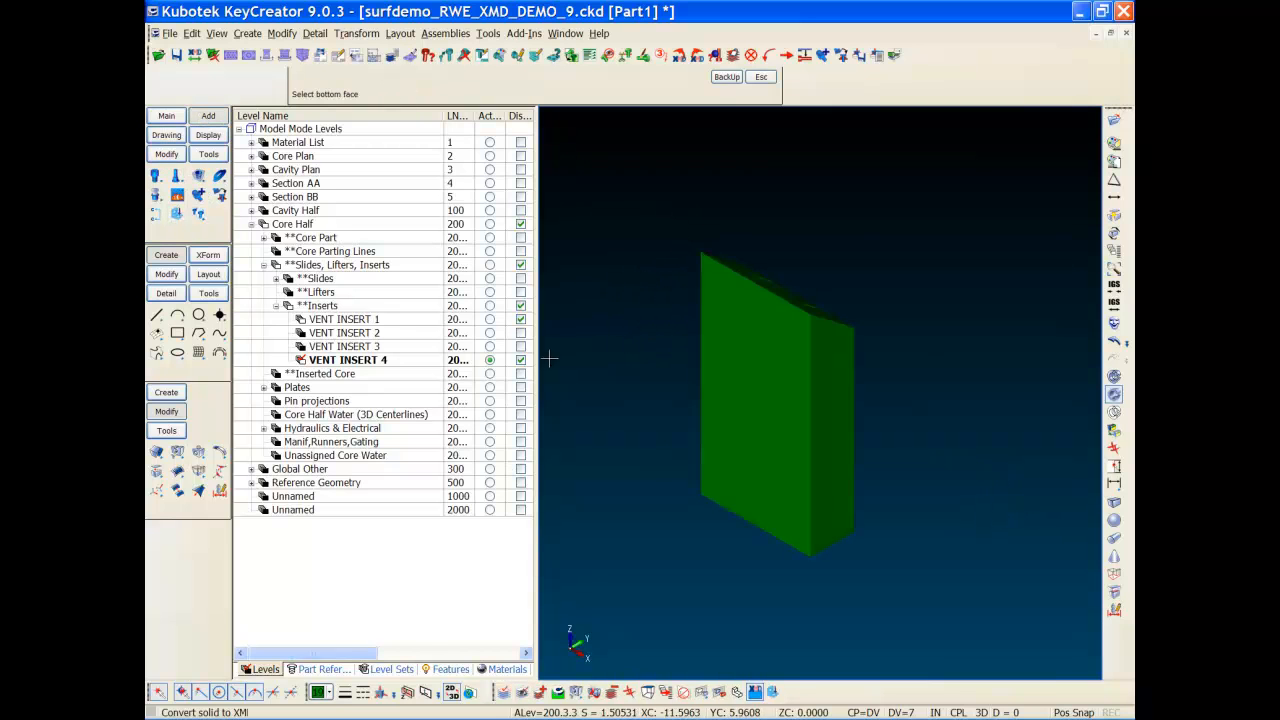
click(760, 512)
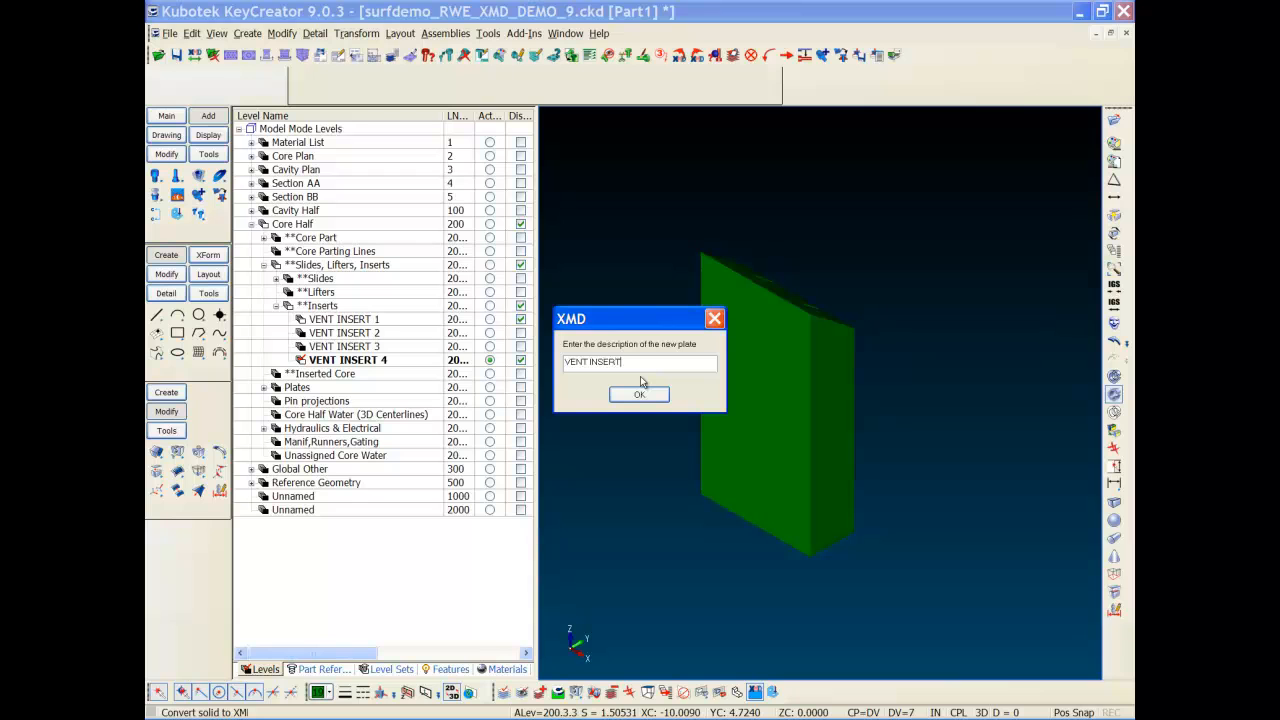
click(628, 396)
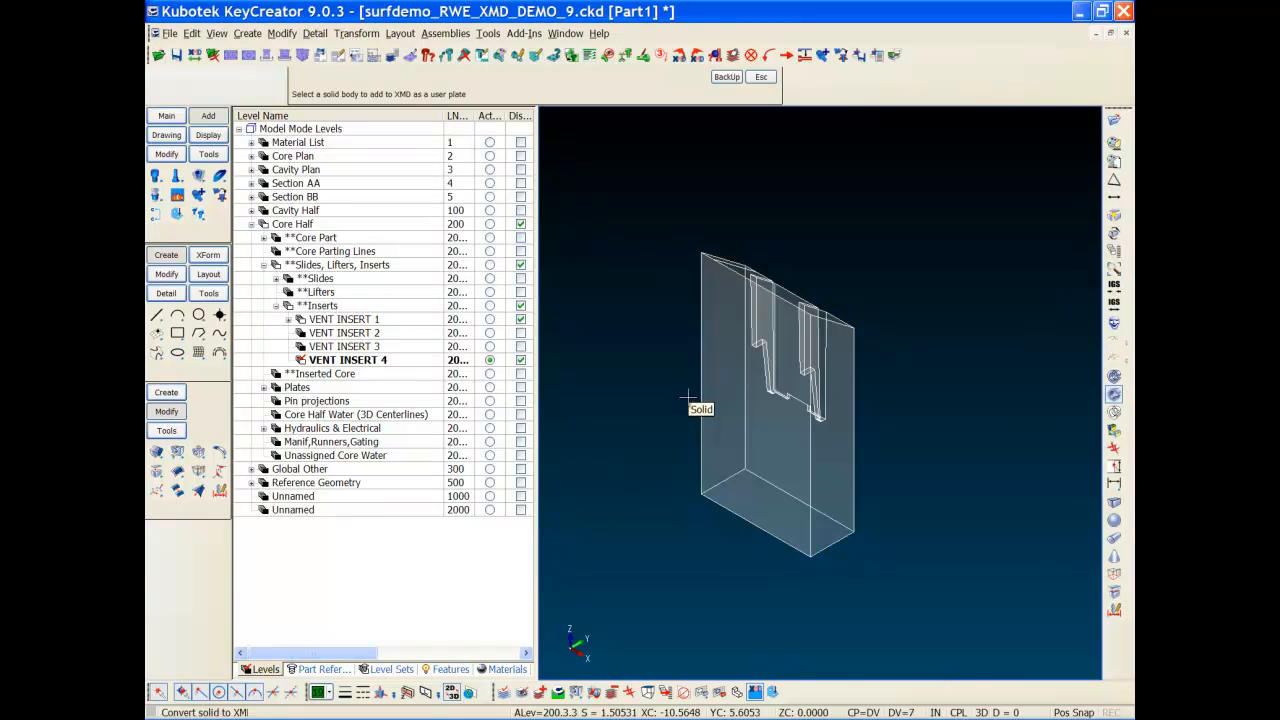
Step: Convert the second block to an XMD plate described as VENT INSERT 4
click(1058, 525)
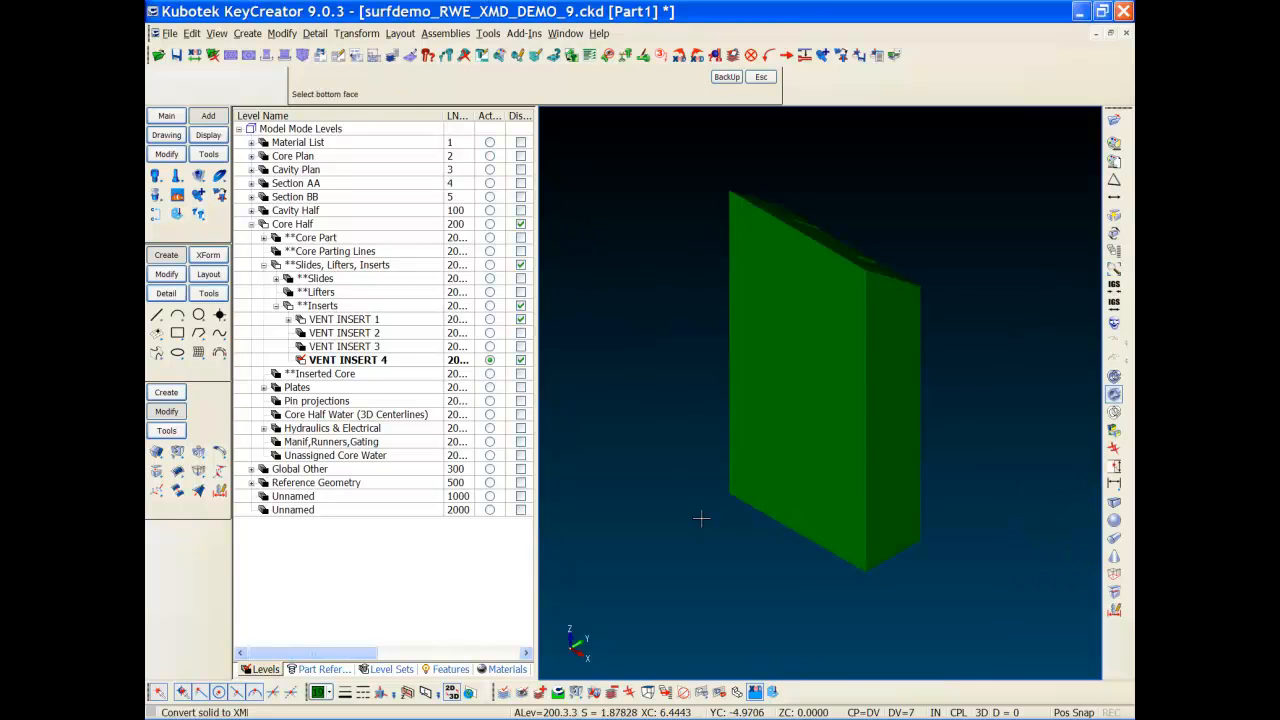
click(800, 512)
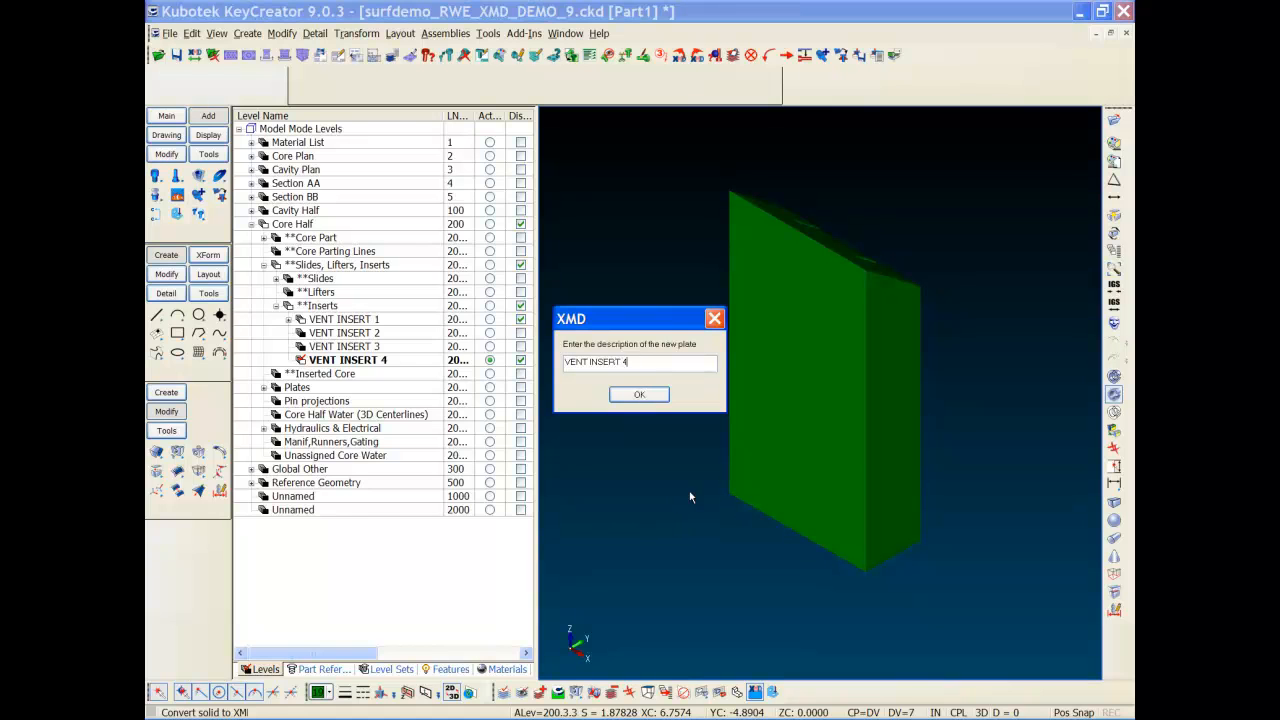
key(Return)
key(Escape)
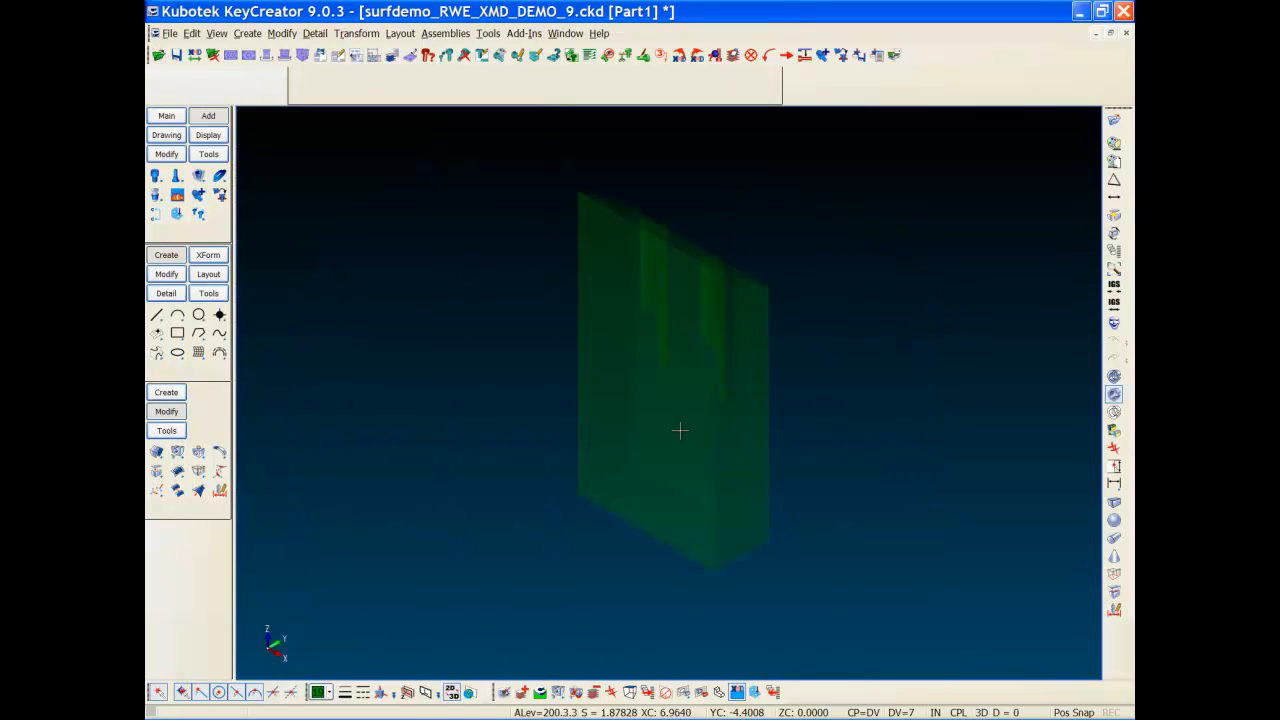
Step: Use View Holes to show VENT INSERT 4, VENT INSERT 1 and CORE BLOCK with holes
key(alt+a)
click(164, 139)
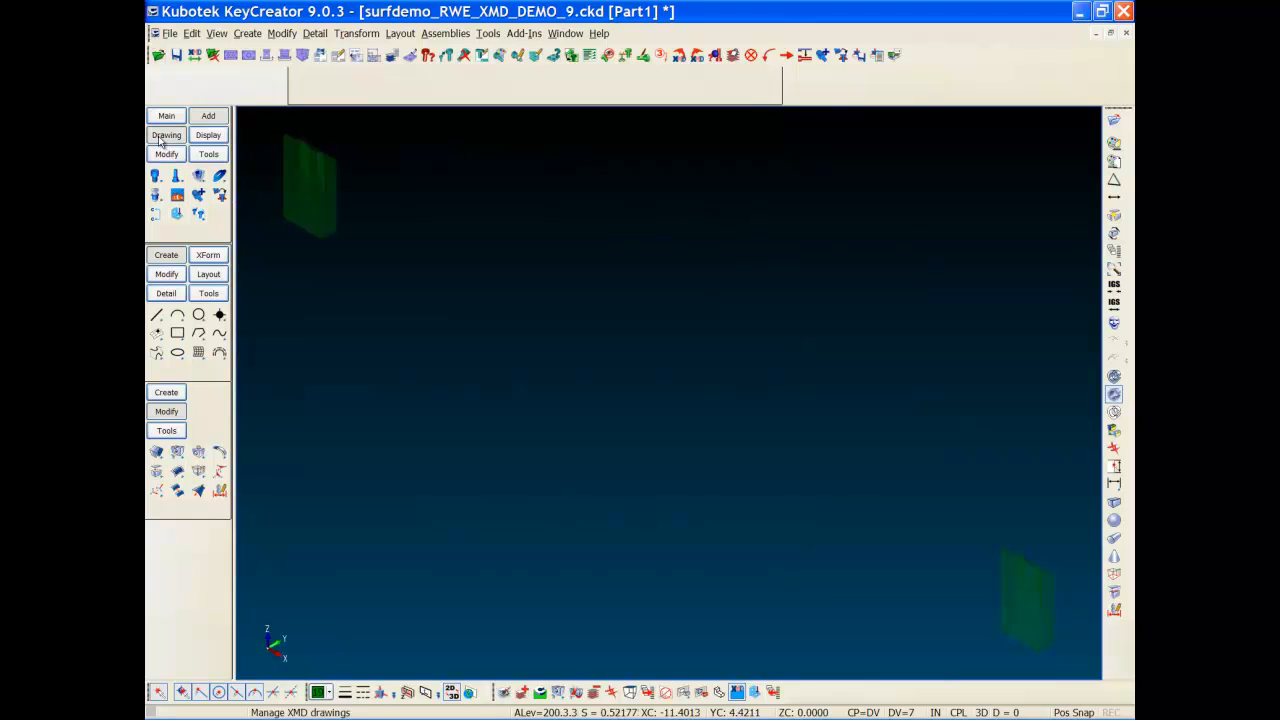
click(199, 216)
click(388, 340)
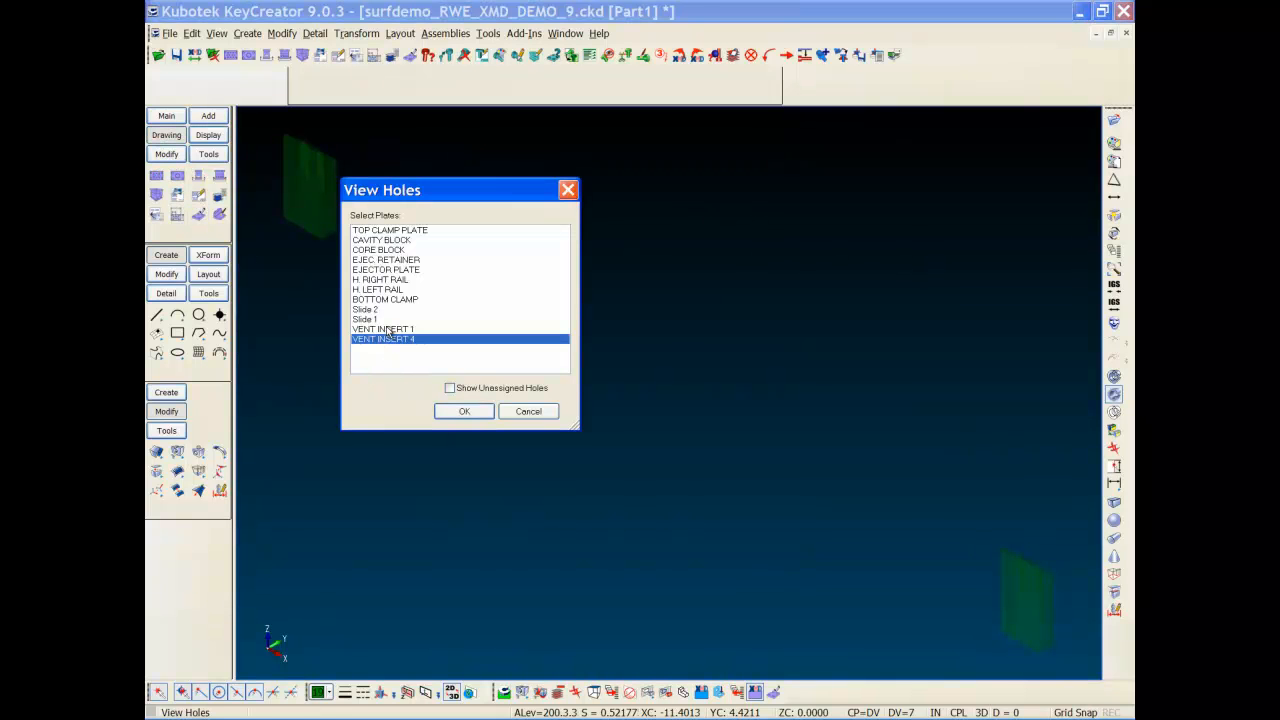
click(388, 330)
click(385, 250)
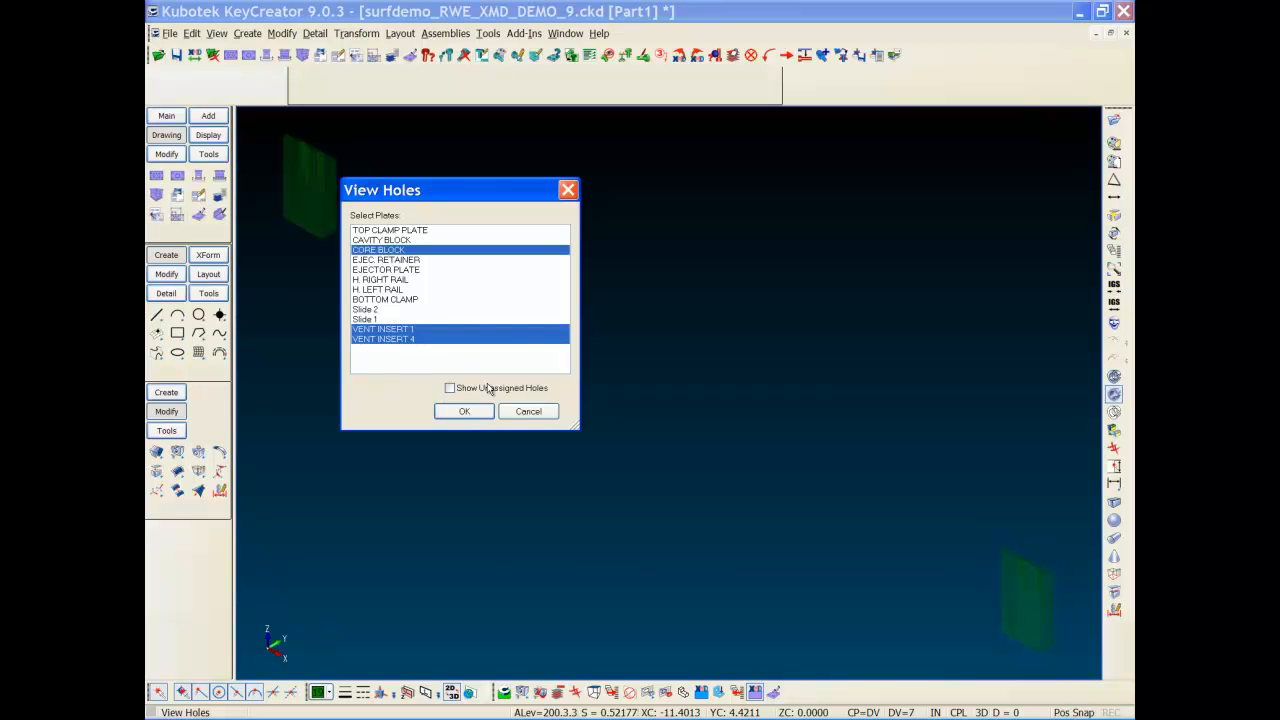
click(463, 412)
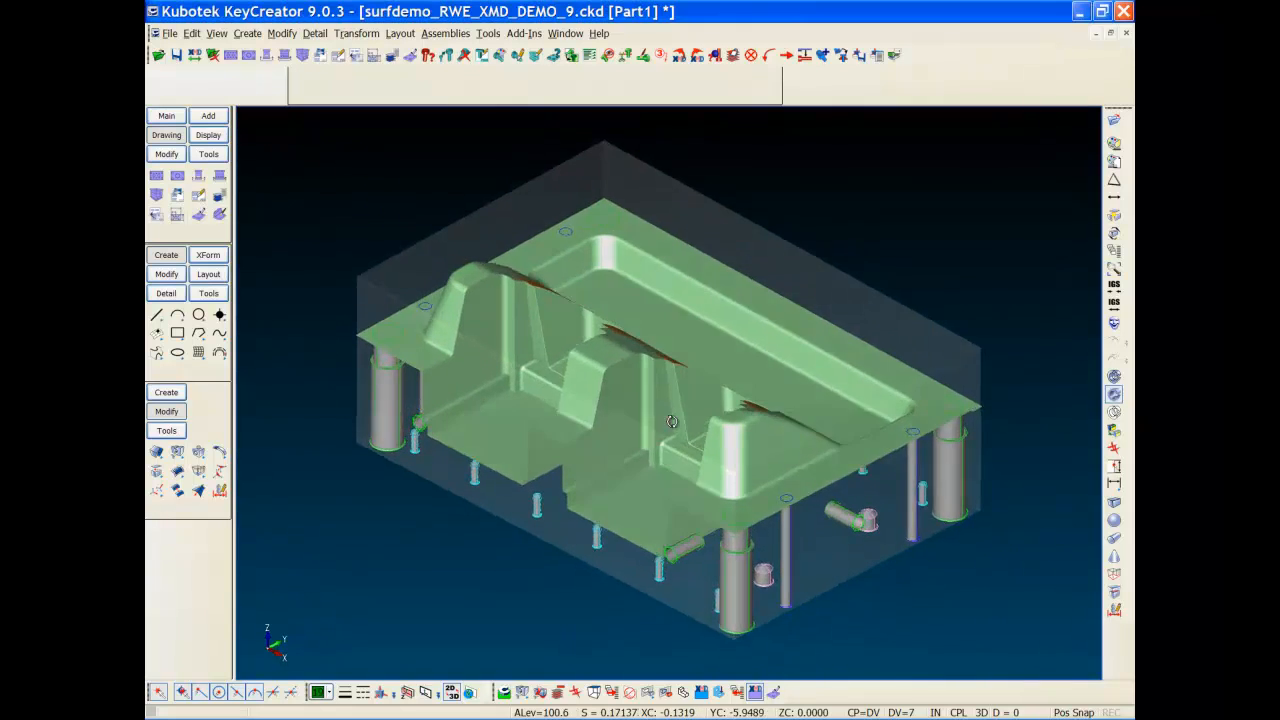
Step: Shade the mold with edges in an oblique view and hide level 100
middle_drag(695, 200, 692, 204)
middle_drag(577, 466, 620, 332)
drag(472, 455, 583, 383)
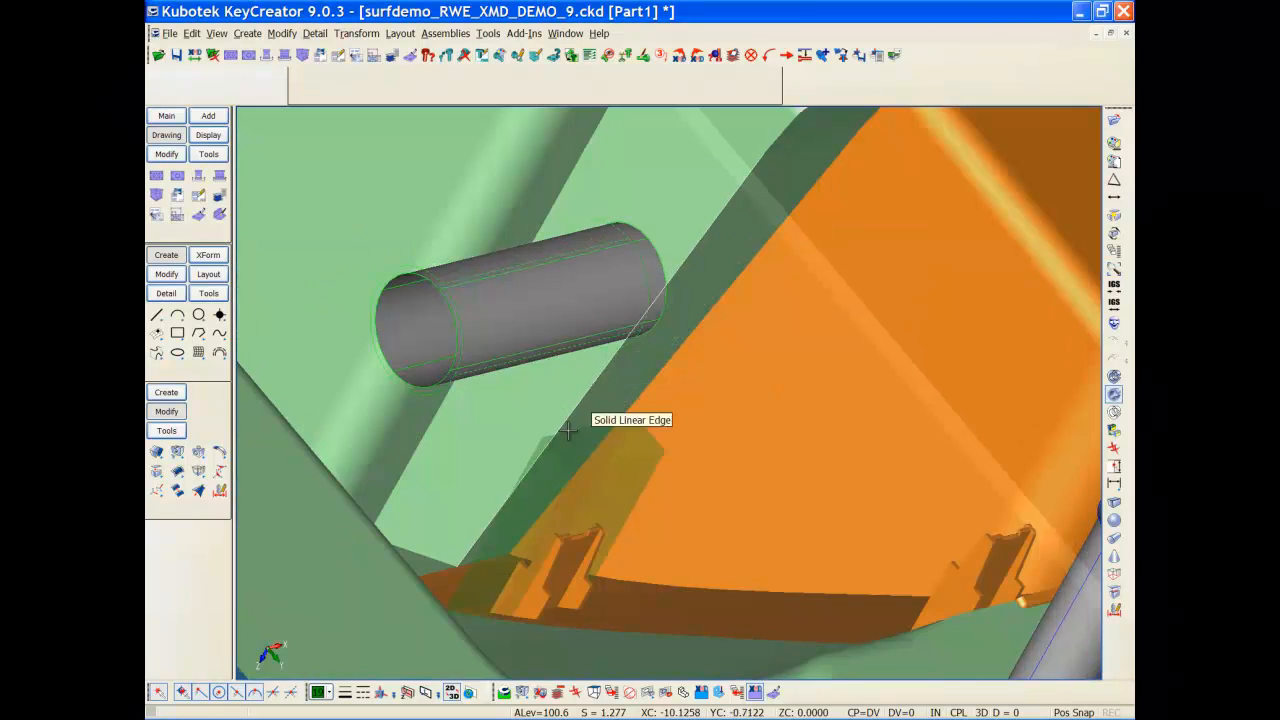
key(ctrl+r)
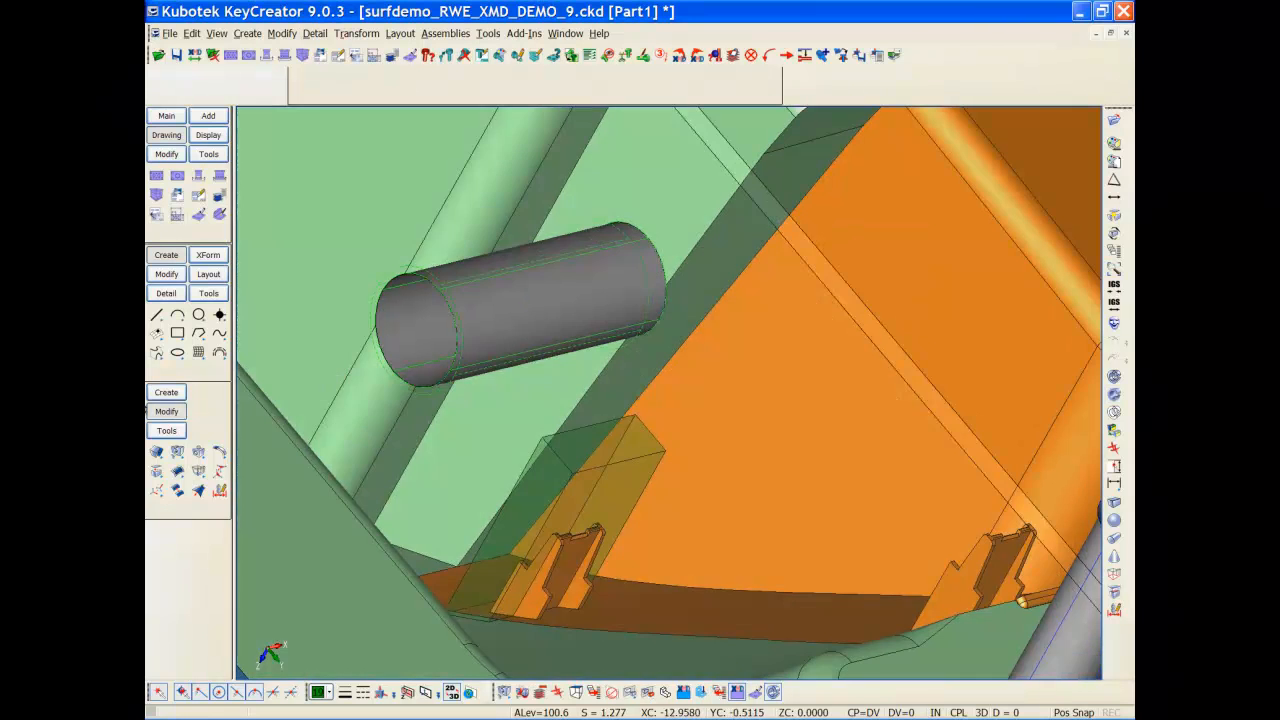
click(213, 482)
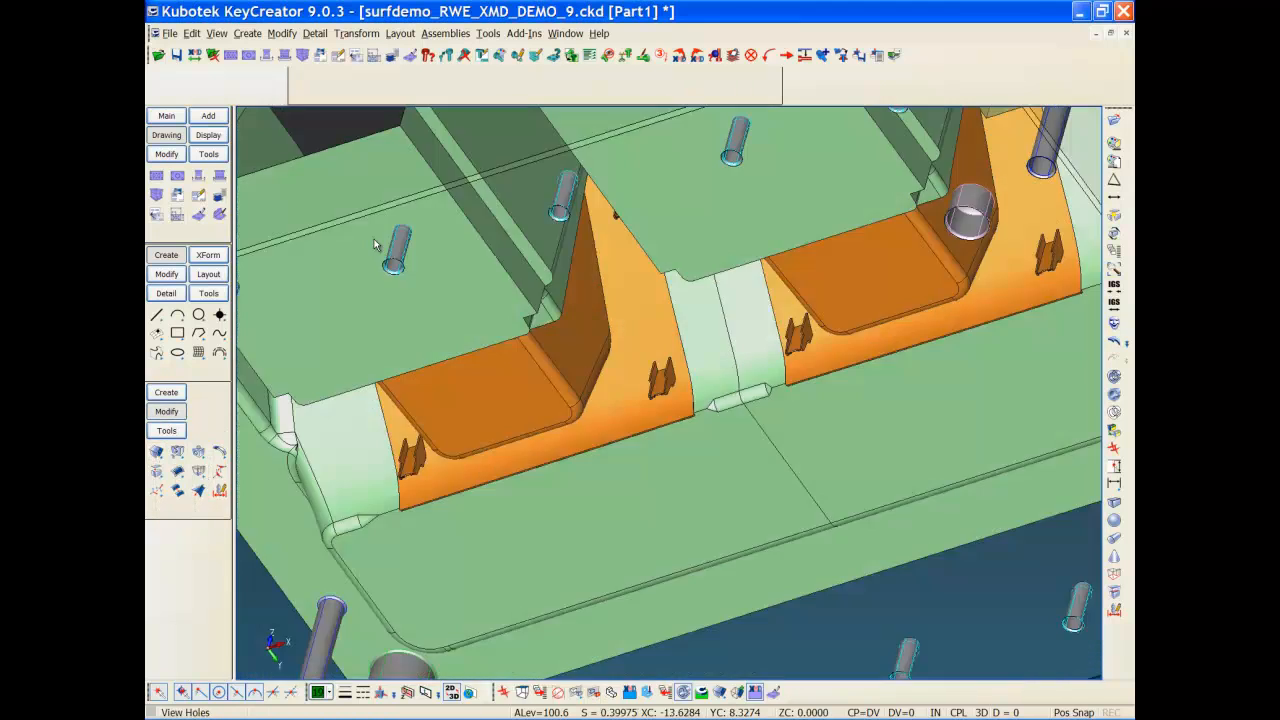
key(alt+n)
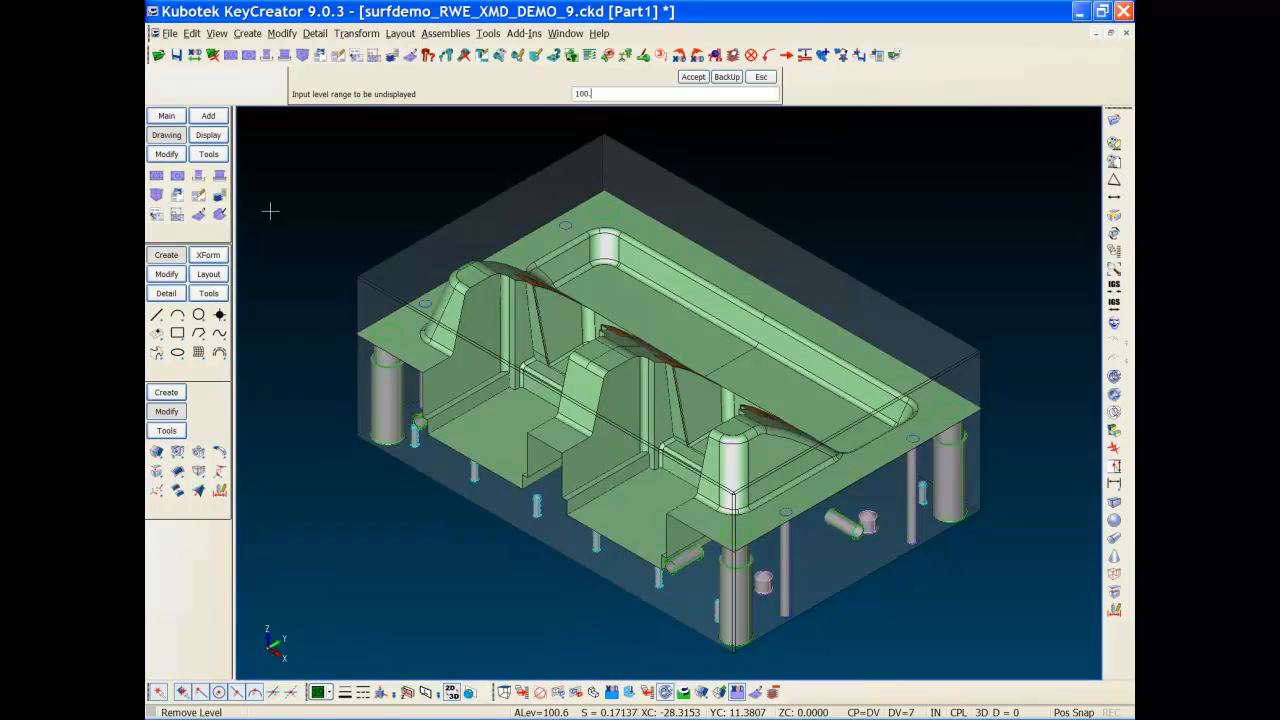
text(100.)
key(Return)
key(alt+n)
key(Return)
Step: Hide the levels of the green core solid and gray sheet, then orbit to inspect
middle_drag(435, 264, 520, 362)
key(alt+w)
click(502, 258)
click(560, 308)
middle_drag(582, 303, 417, 333)
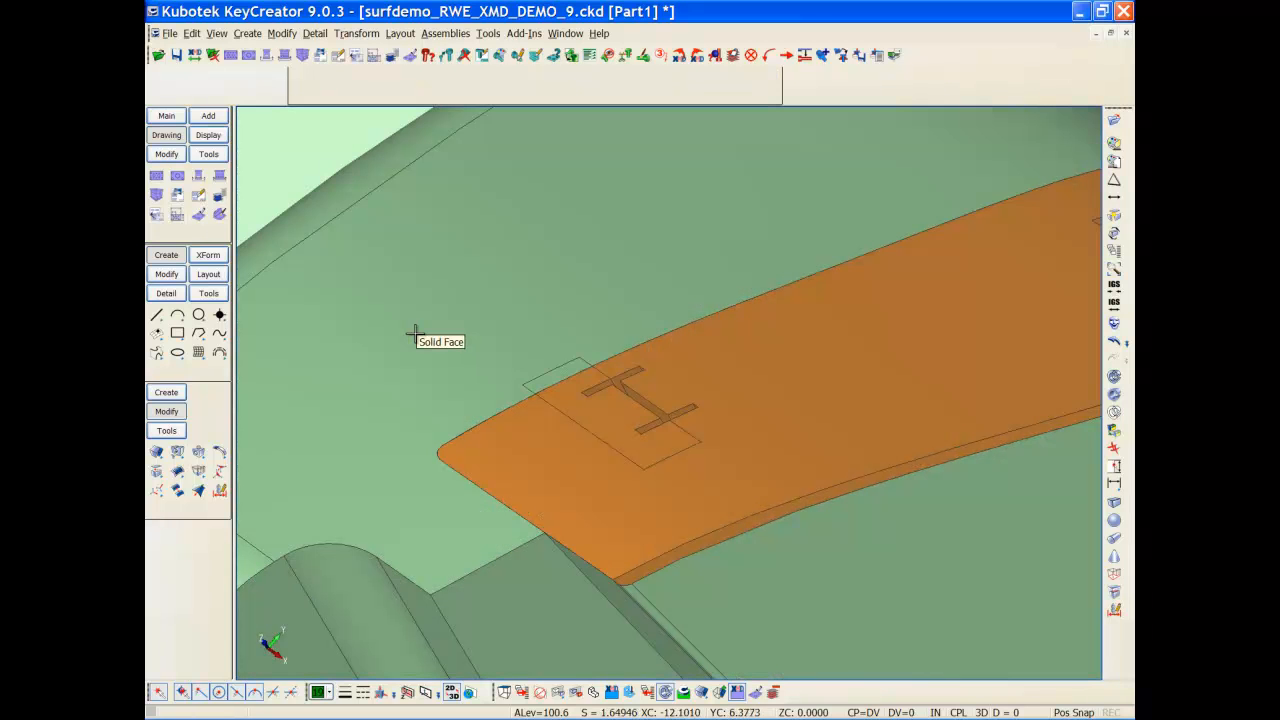
key(alt+n)
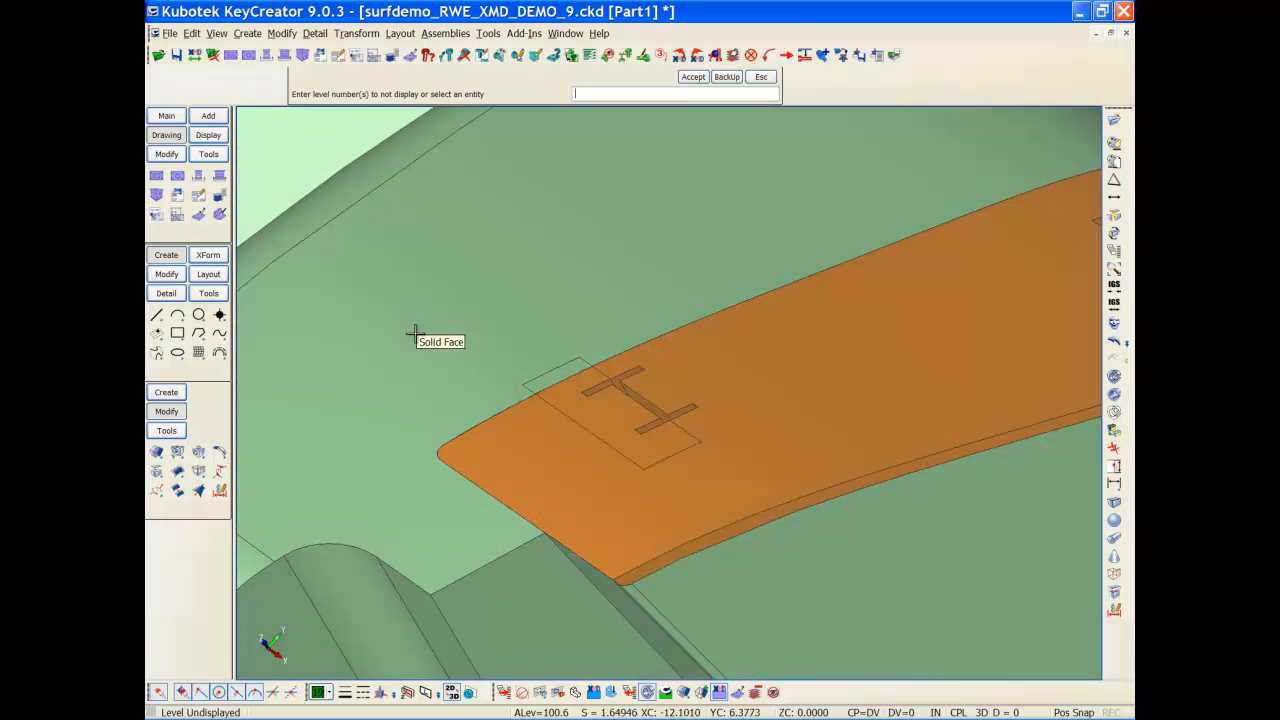
click(371, 396)
click(371, 396)
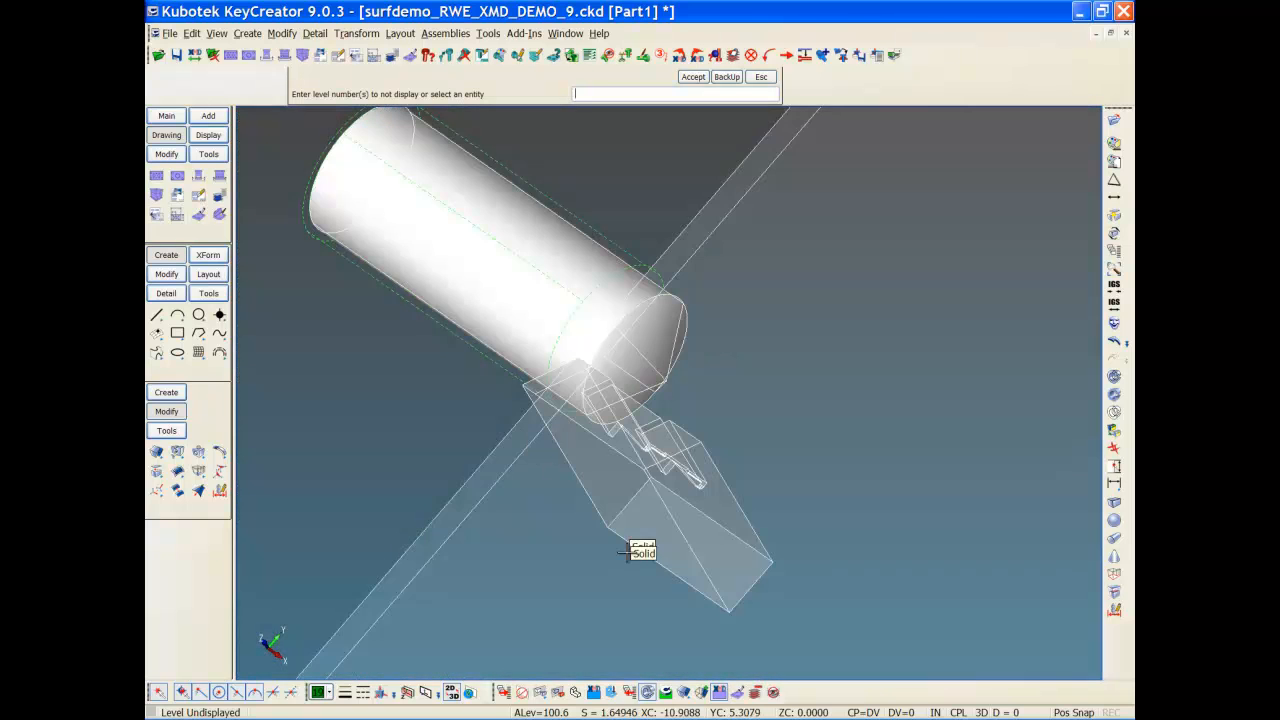
key(Escape)
middle_drag(431, 426, 545, 366)
middle_drag(577, 486, 532, 477)
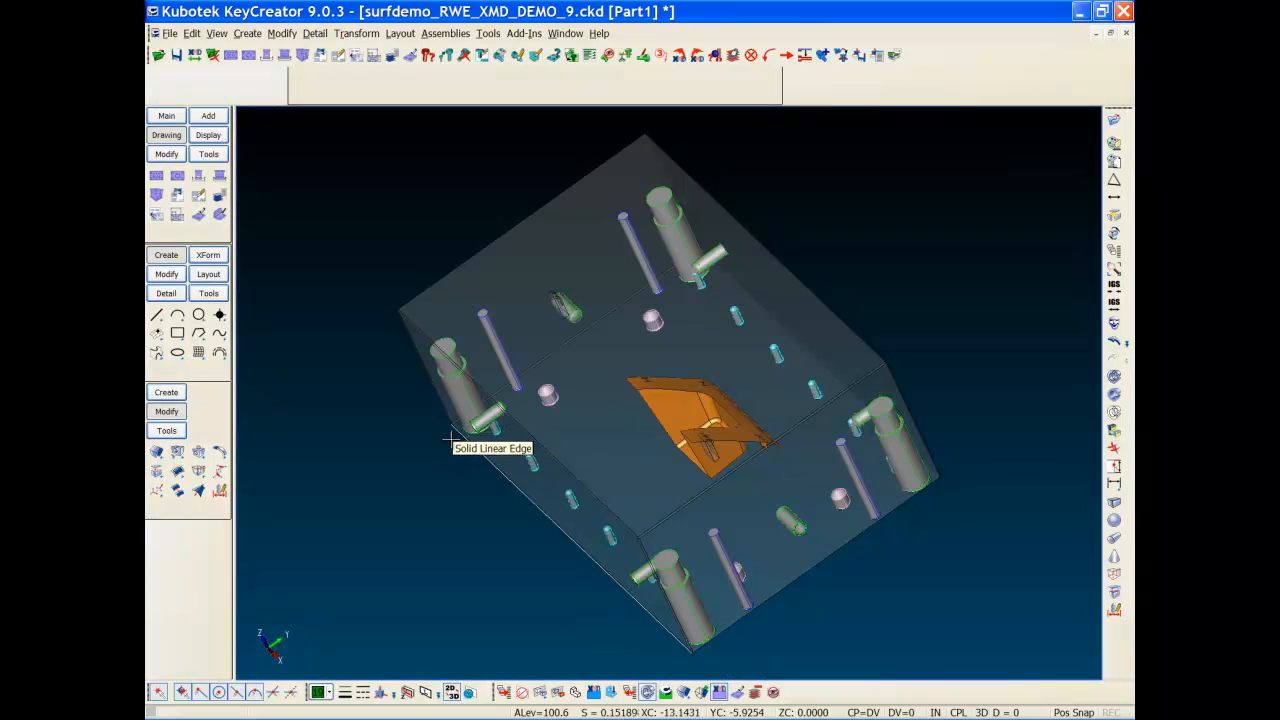
middle_drag(463, 443, 446, 310)
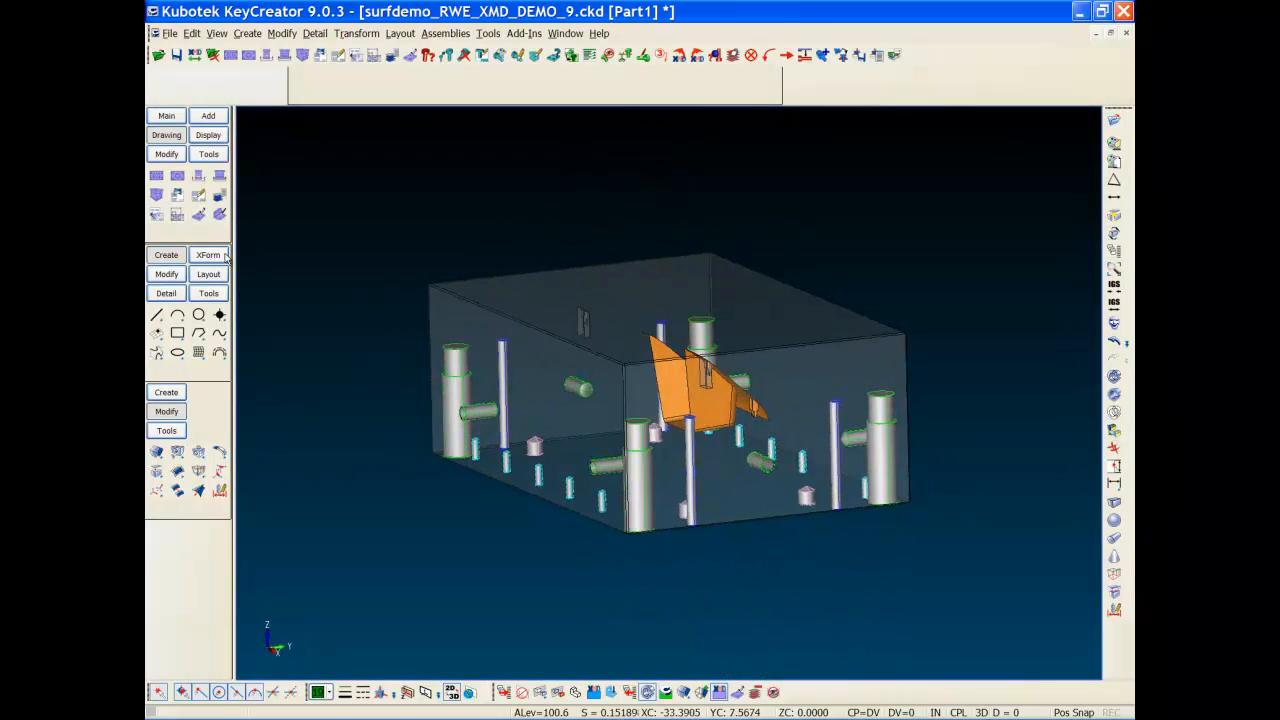
Step: Show holes for VENT INSERT 4, VENT INSERT 1 and CORE BLOCK, viewed from below
click(199, 214)
click(384, 339)
ctrl+click(381, 329)
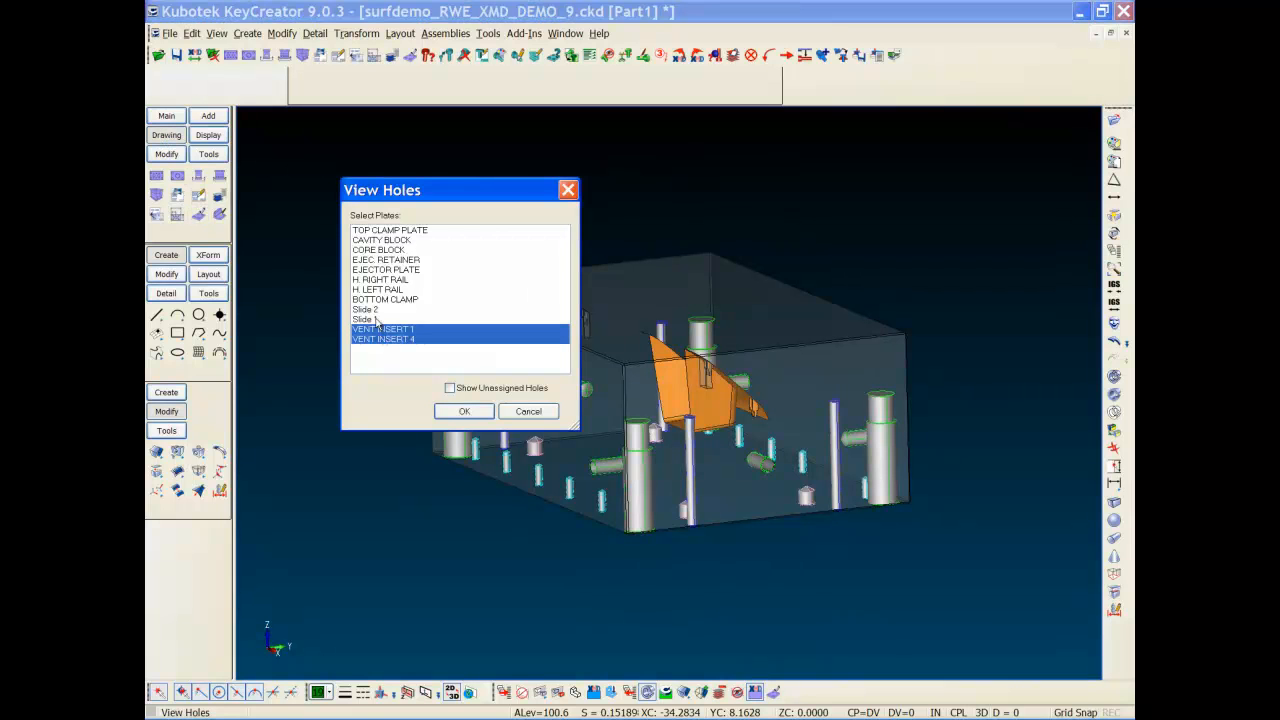
ctrl+click(360, 250)
click(463, 411)
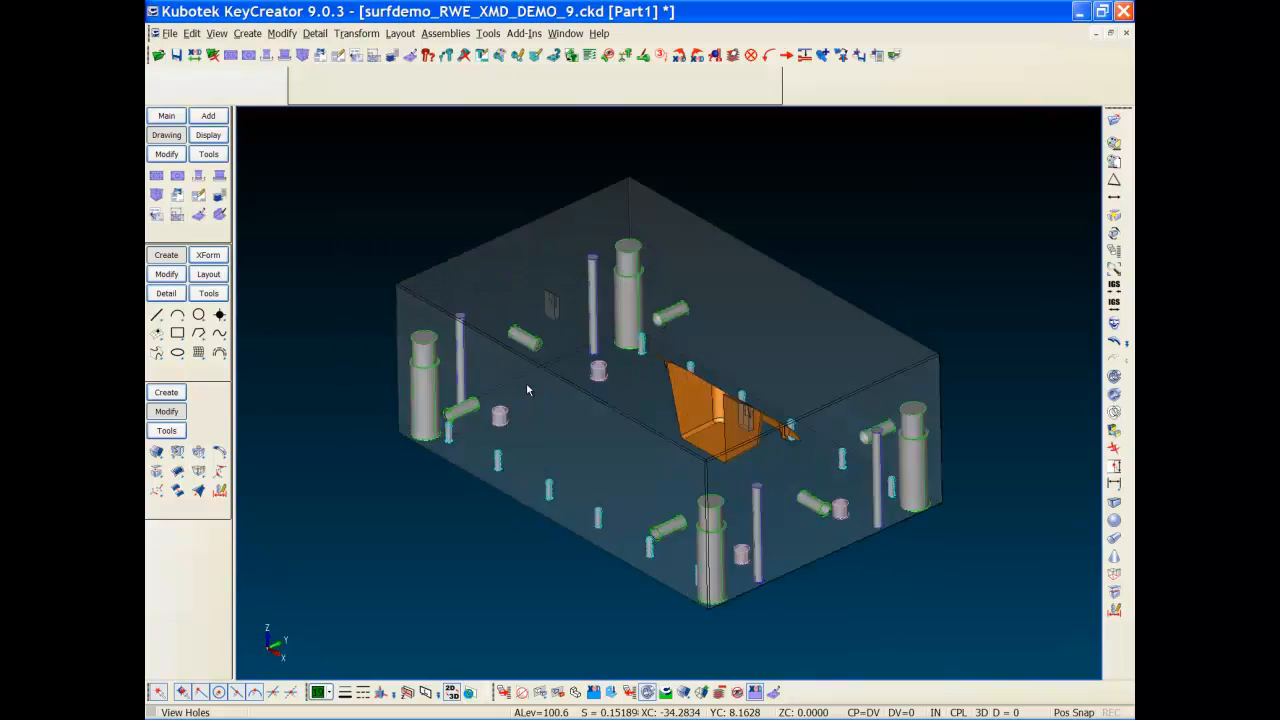
middle_drag(647, 525, 524, 318)
Step: Set the construction plane to 1
key(alt+c)
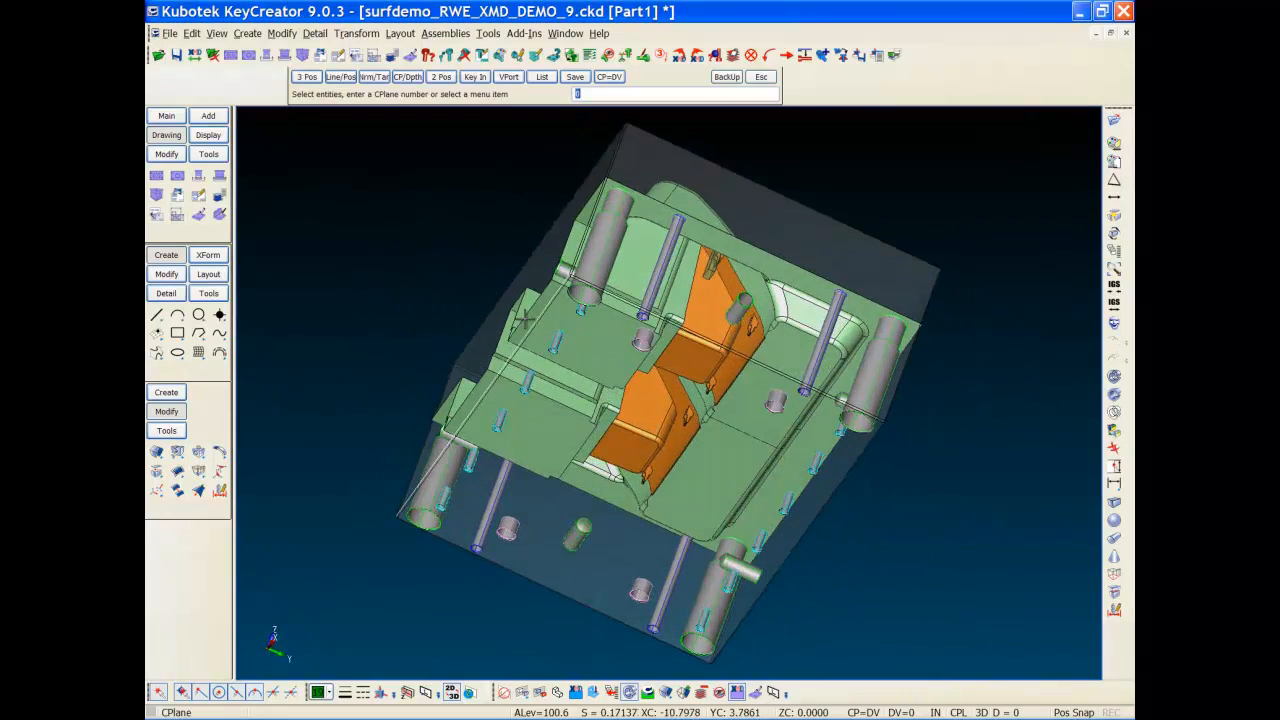
text(1)
key(Return)
Step: Start a socket head cap screw and pick the insert face as the thread start
key(f)
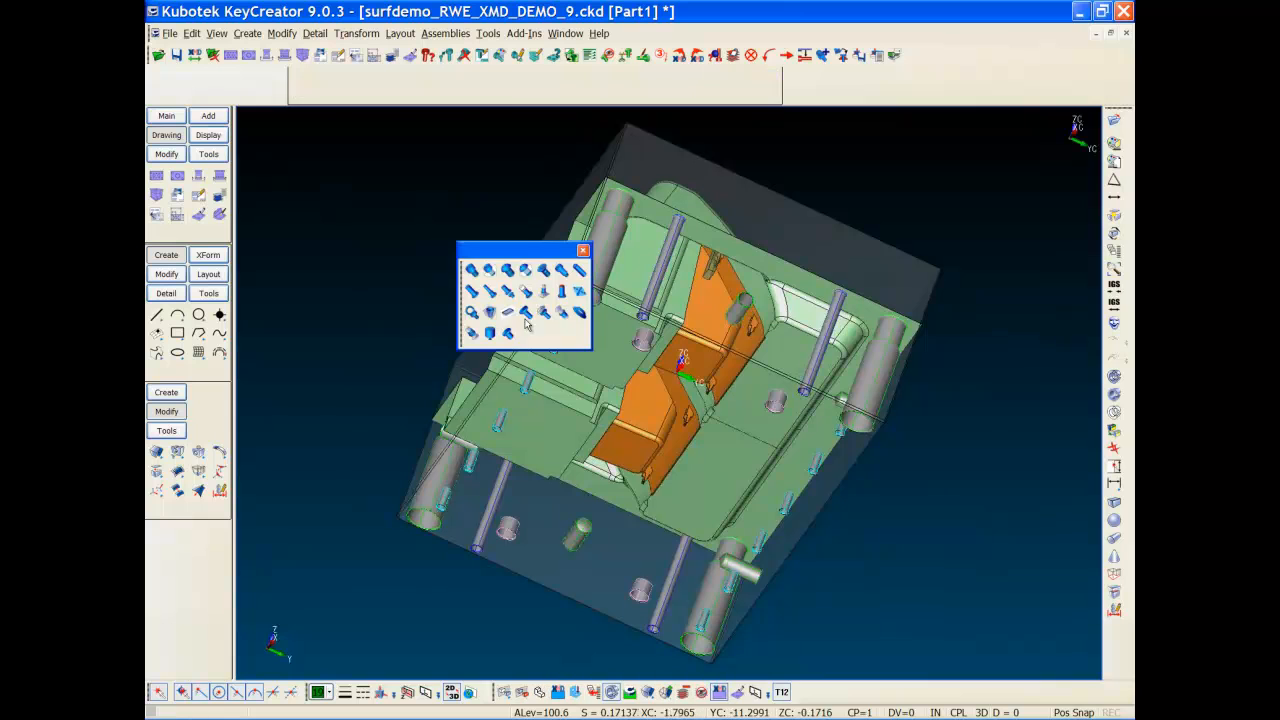
click(471, 270)
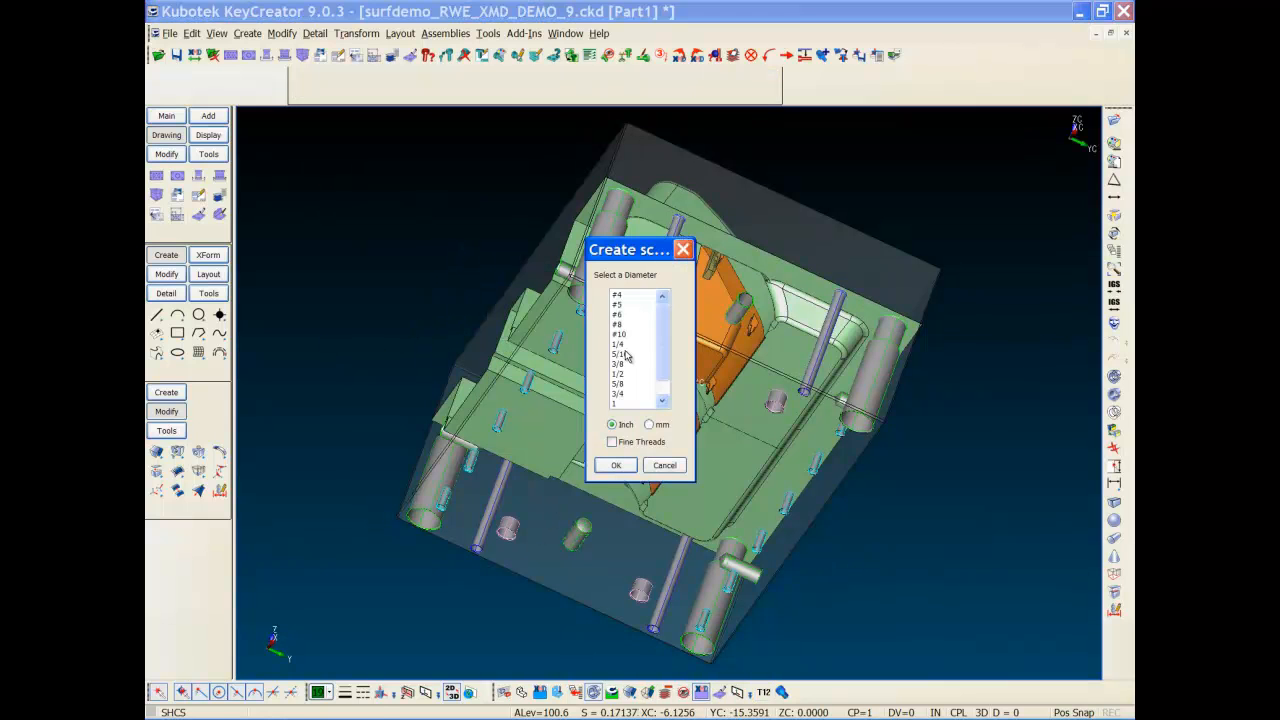
click(616, 466)
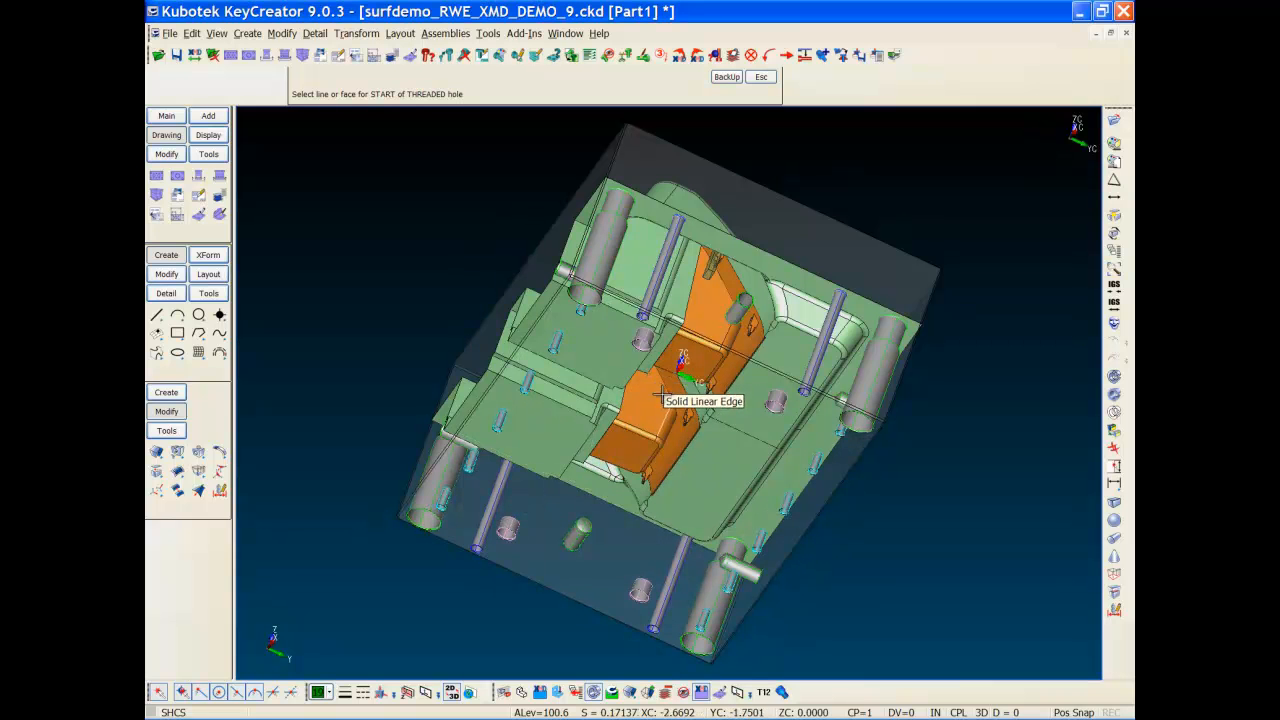
click(718, 262)
click(728, 272)
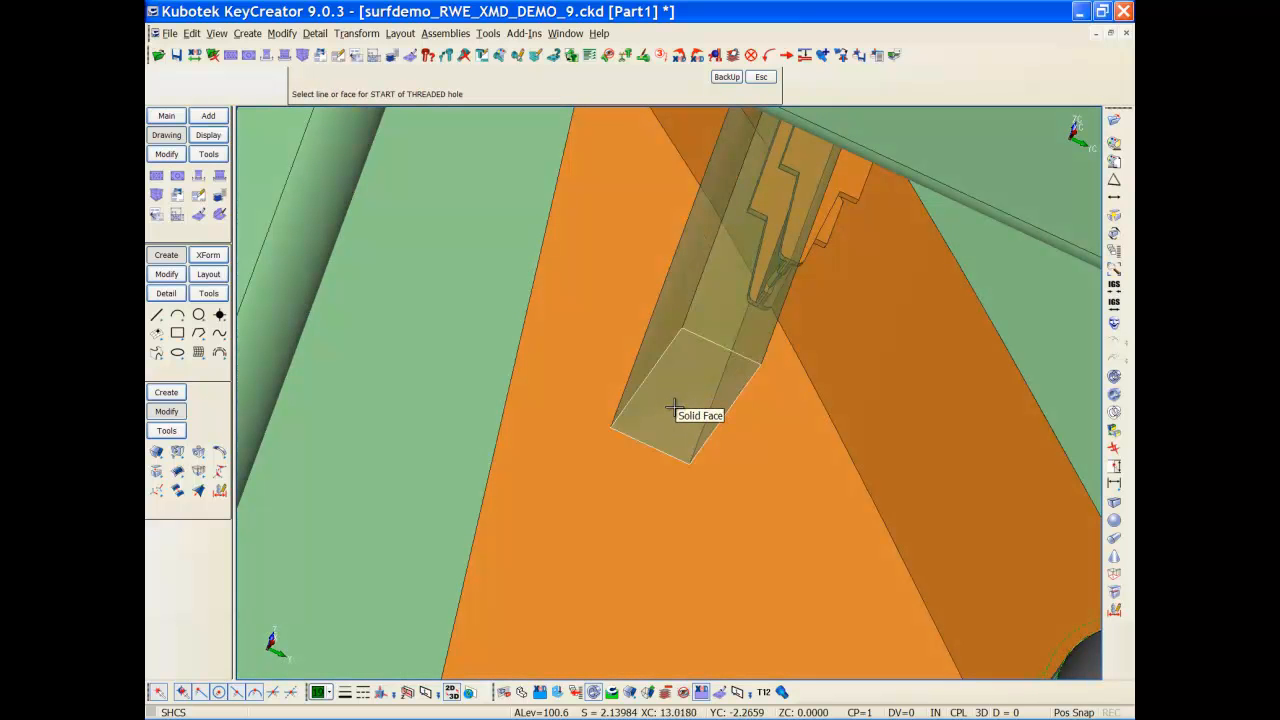
click(672, 408)
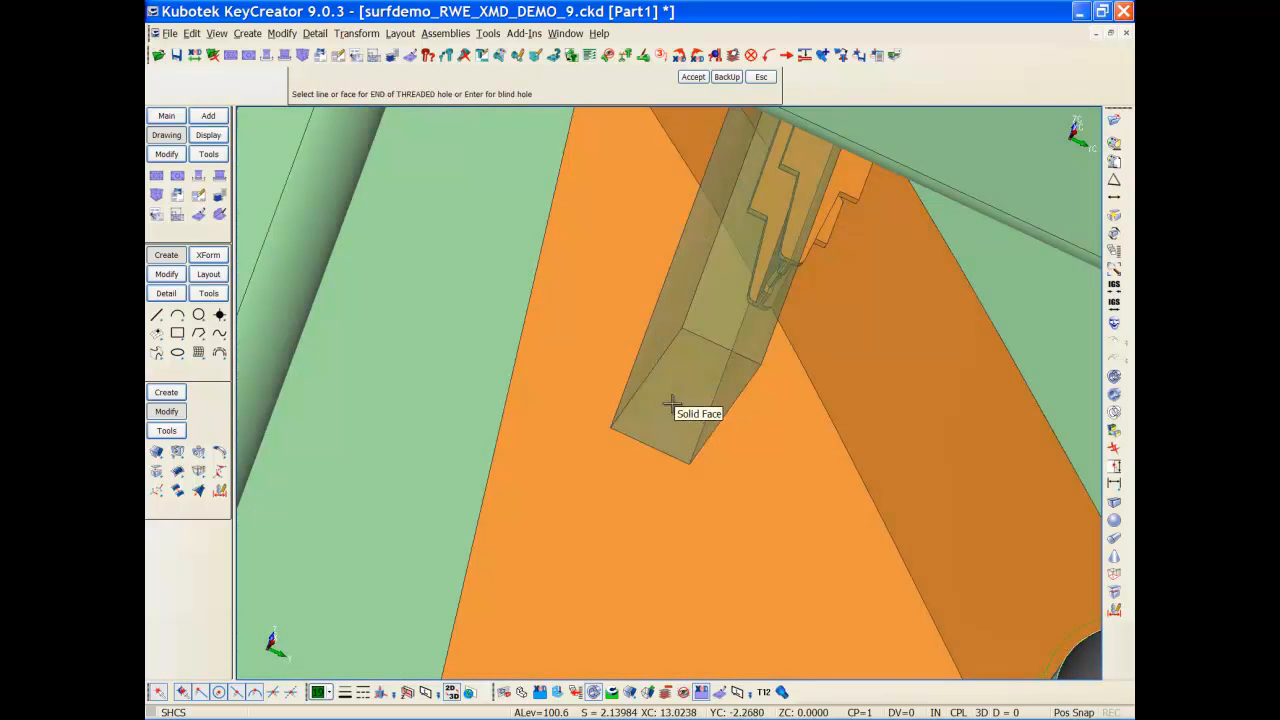
Step: Switch to top wireframe view zoomed onto the insert's screw slot
key(alt+1)
key(alt+a)
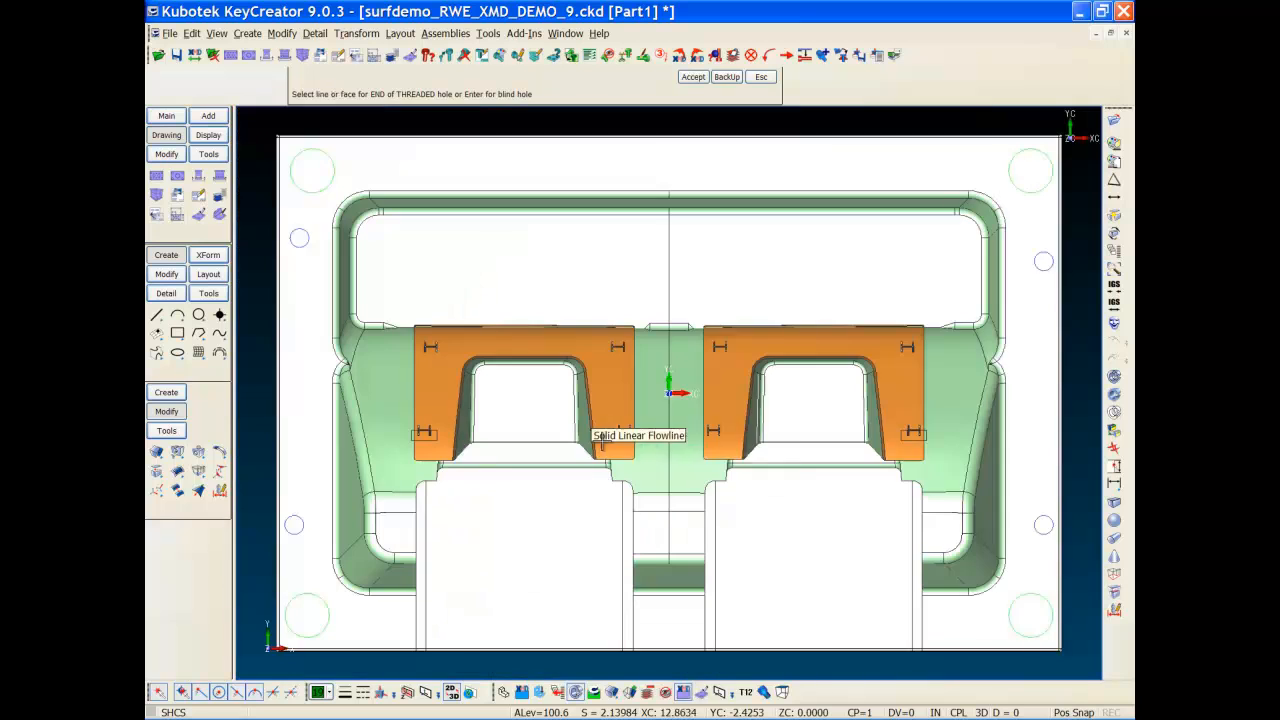
key(ctrl+w)
key(alt+w)
click(875, 472)
click(948, 404)
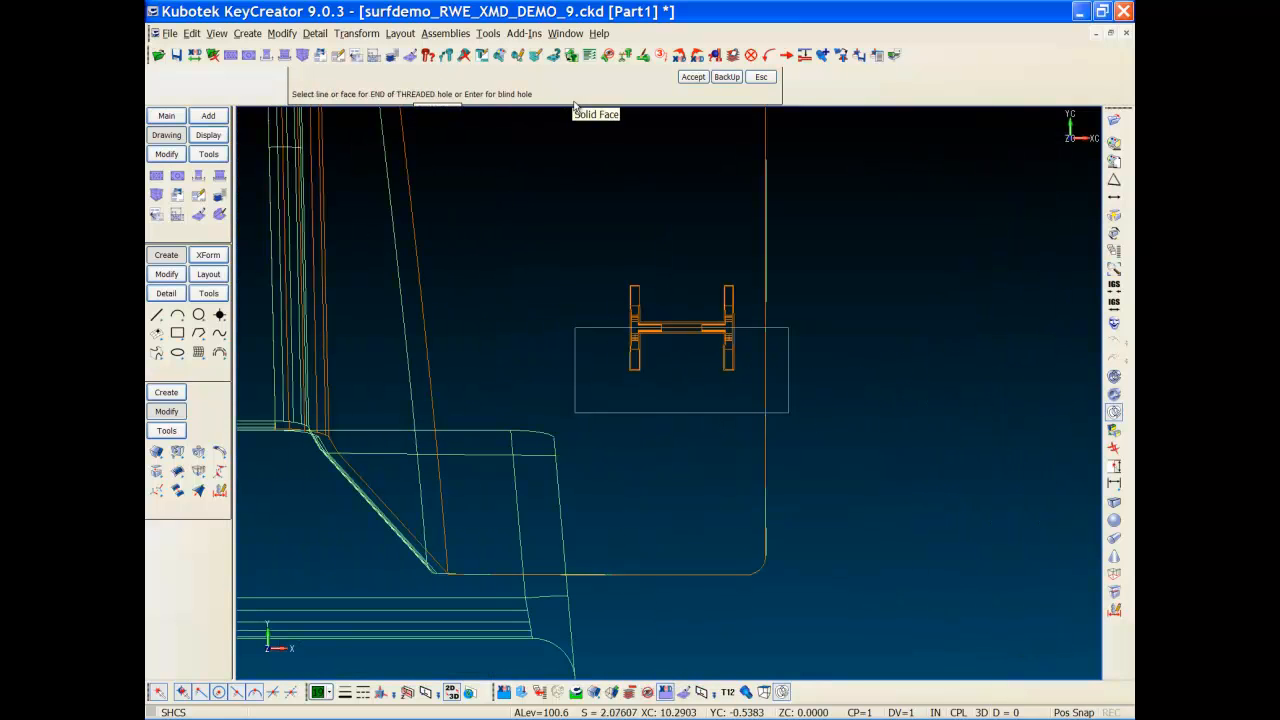
Step: Make it a blind hole and place the screw by offset from the slot
key(Return)
click(531, 78)
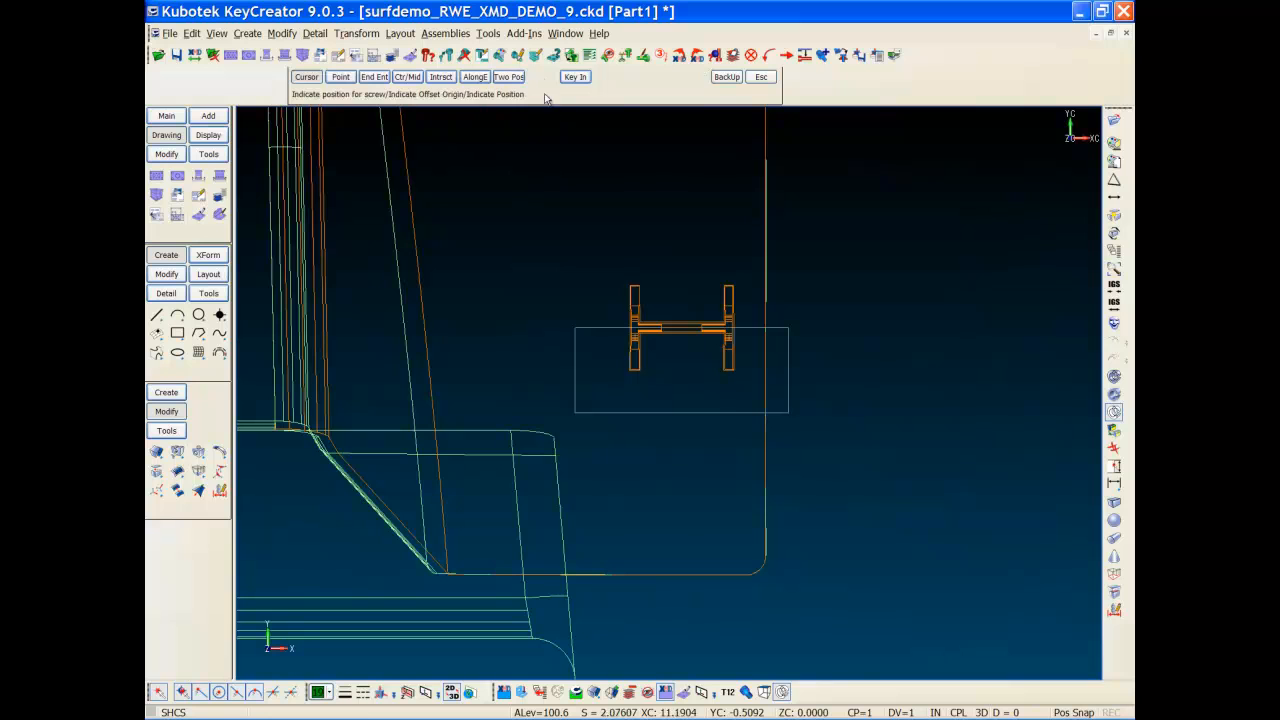
click(700, 418)
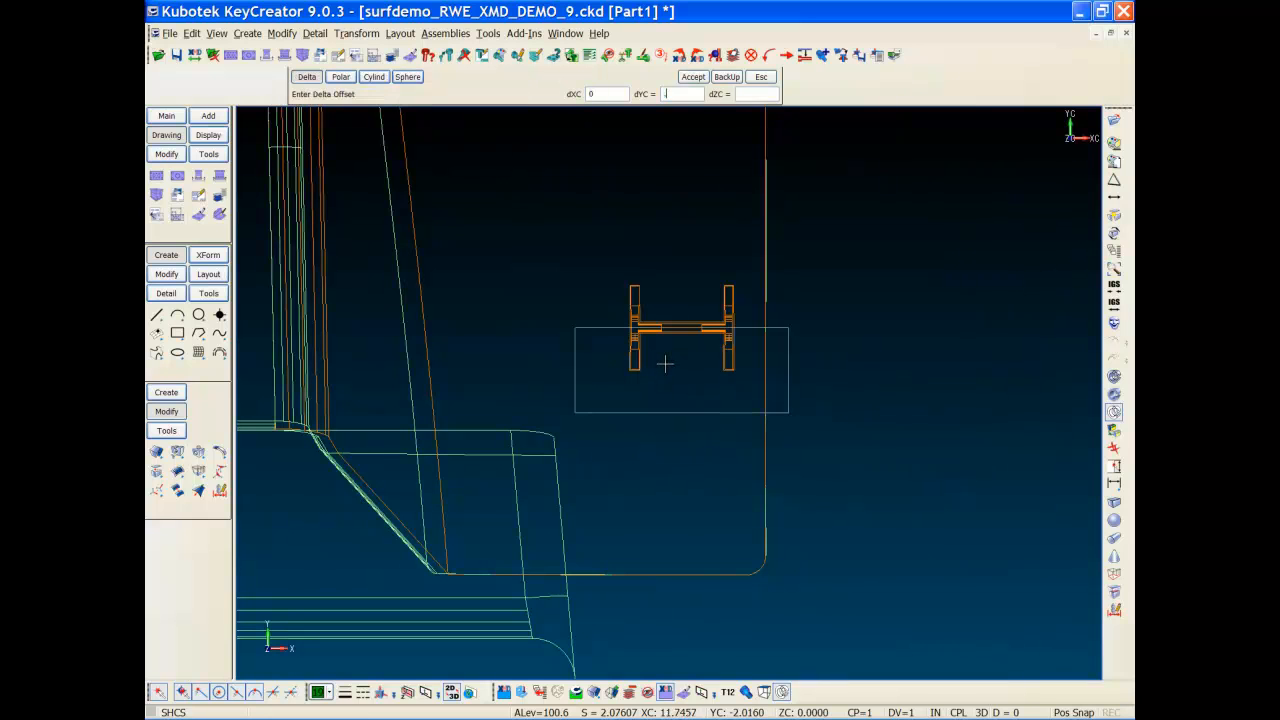
key(Return)
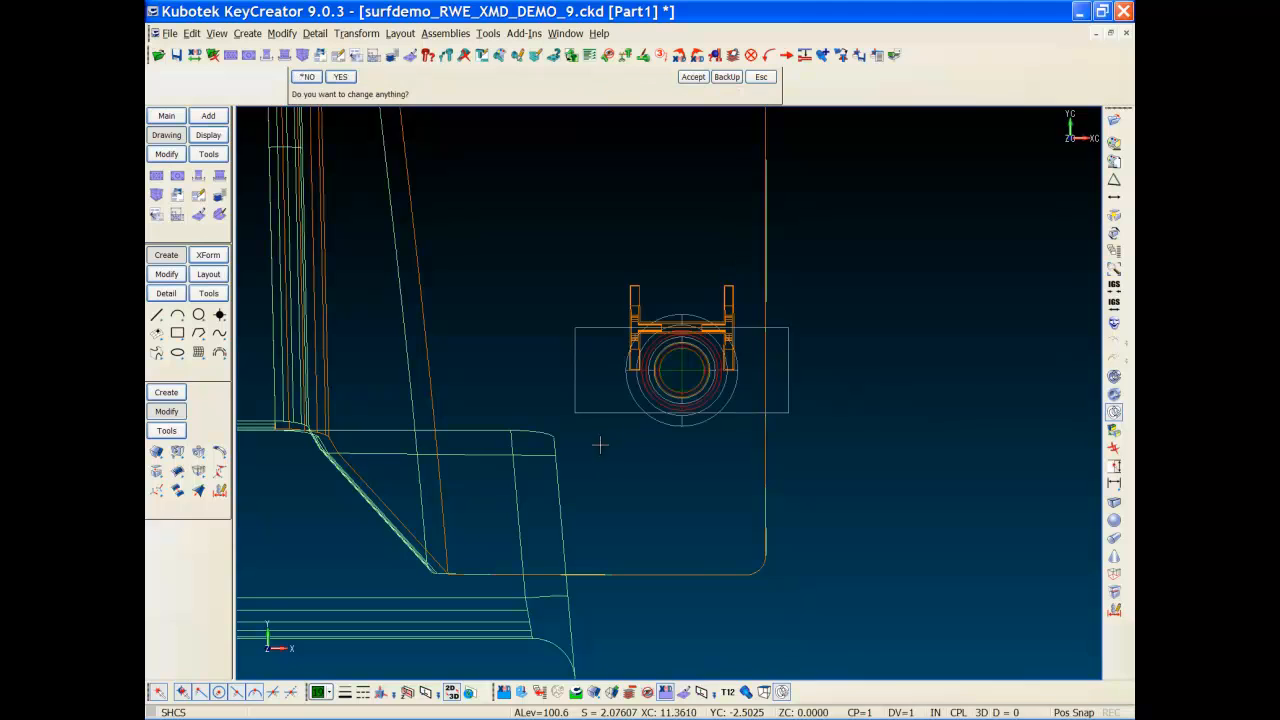
Step: Change the placed screw's length to 6
click(340, 77)
drag(606, 240, 248, 228)
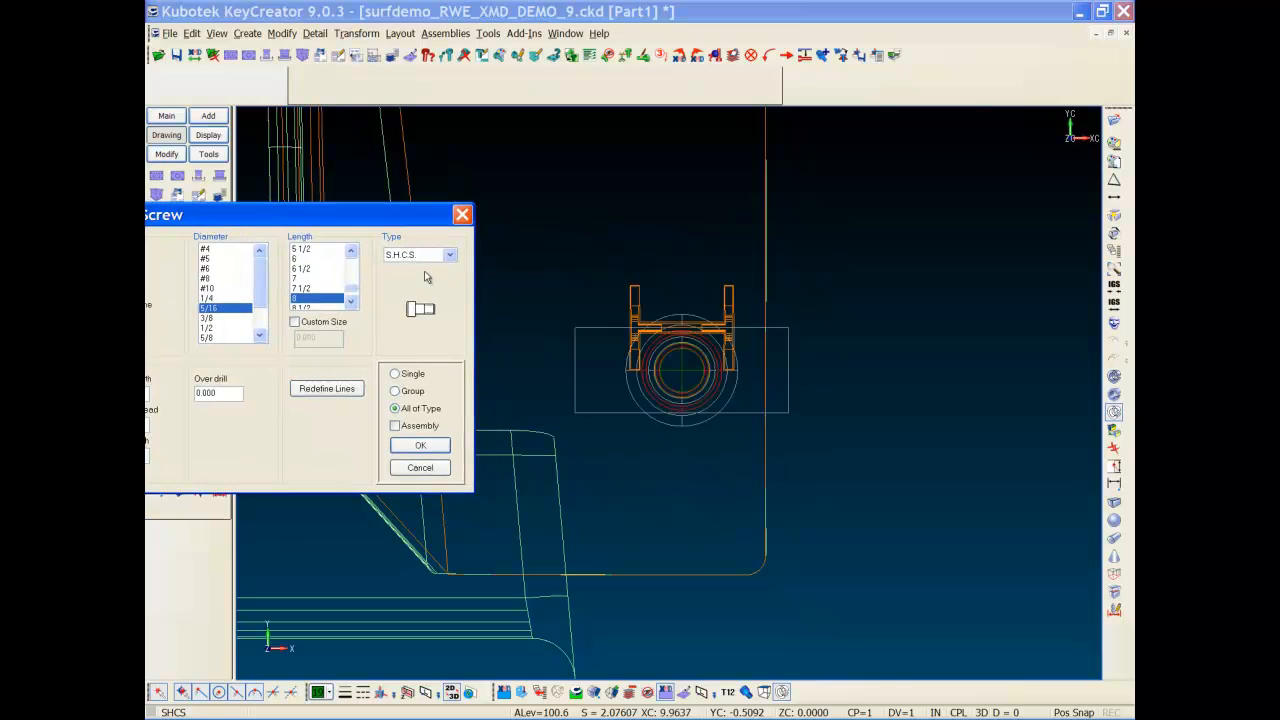
click(301, 258)
click(418, 445)
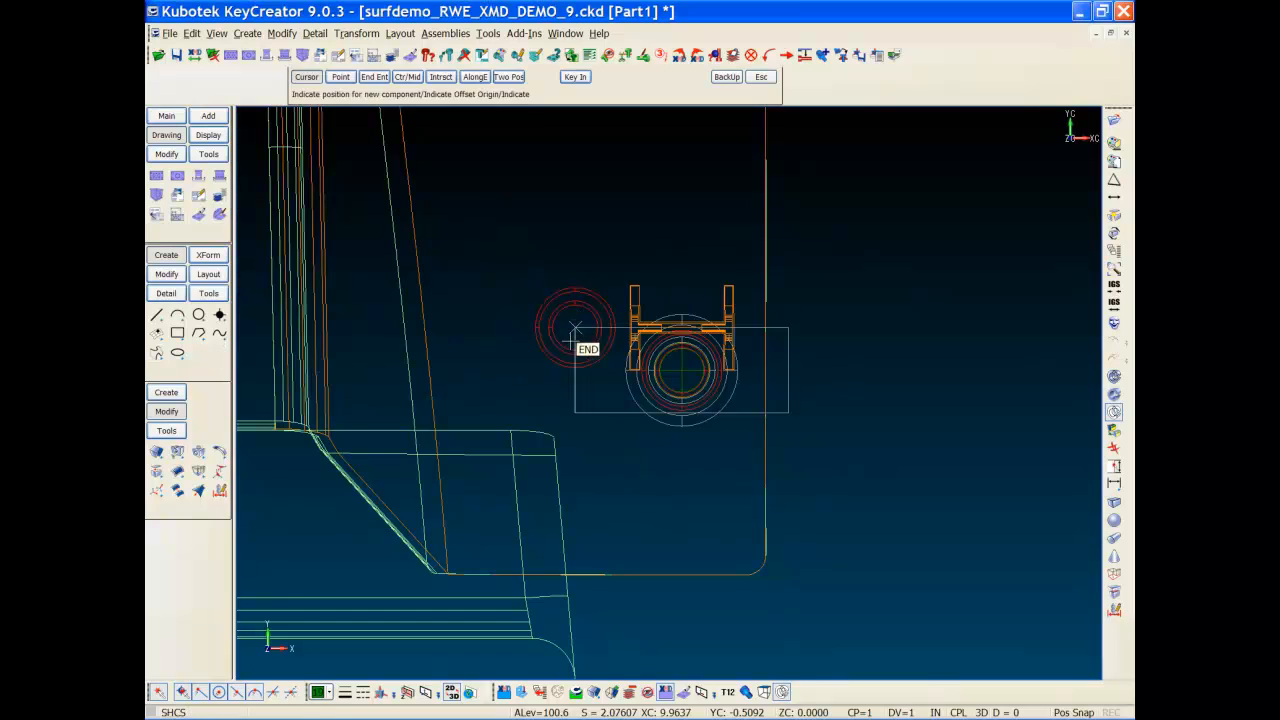
Step: Place the next vent insert screw at an offset position and end placement
key(alt+a)
key(alt+w)
click(403, 486)
click(476, 395)
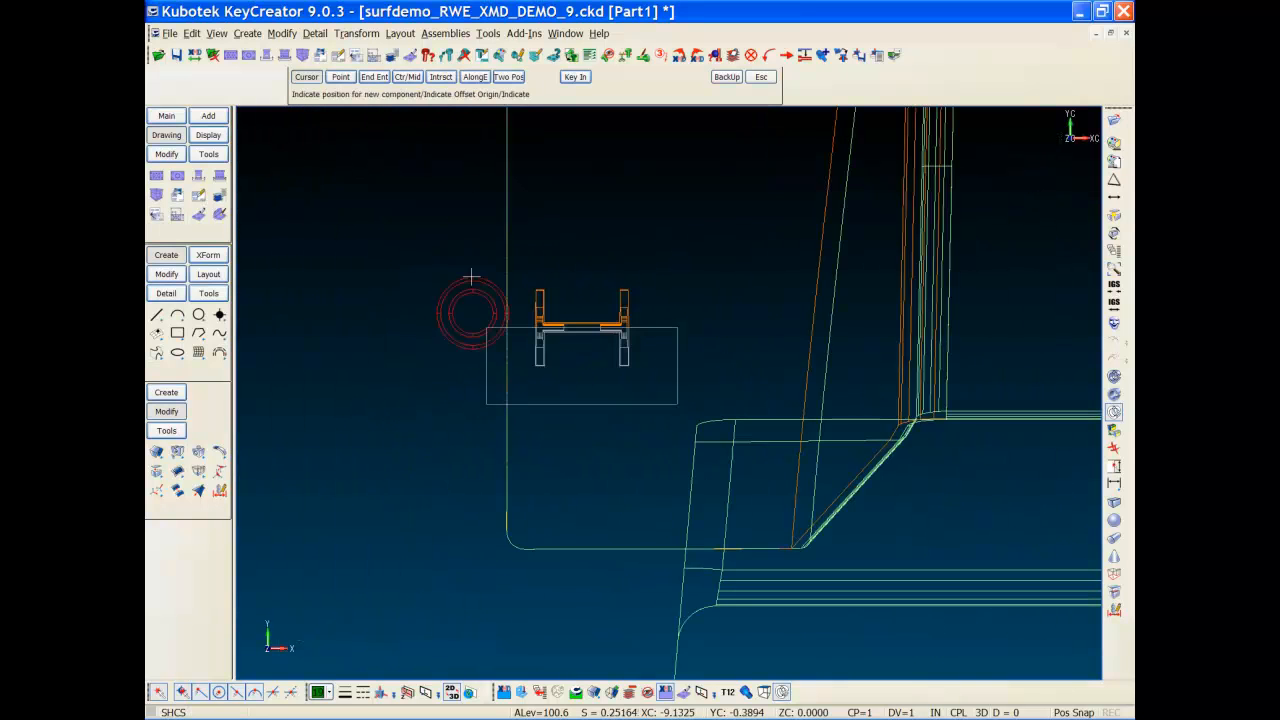
click(582, 409)
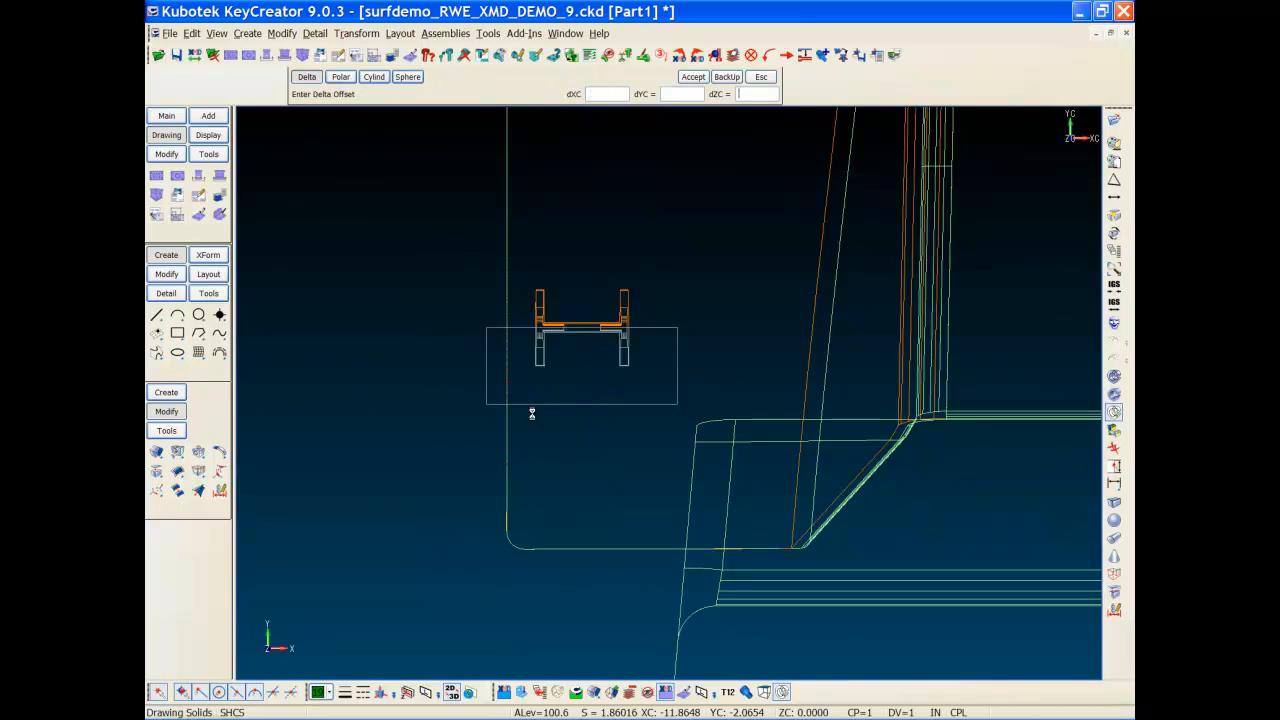
key(Return)
key(Escape)
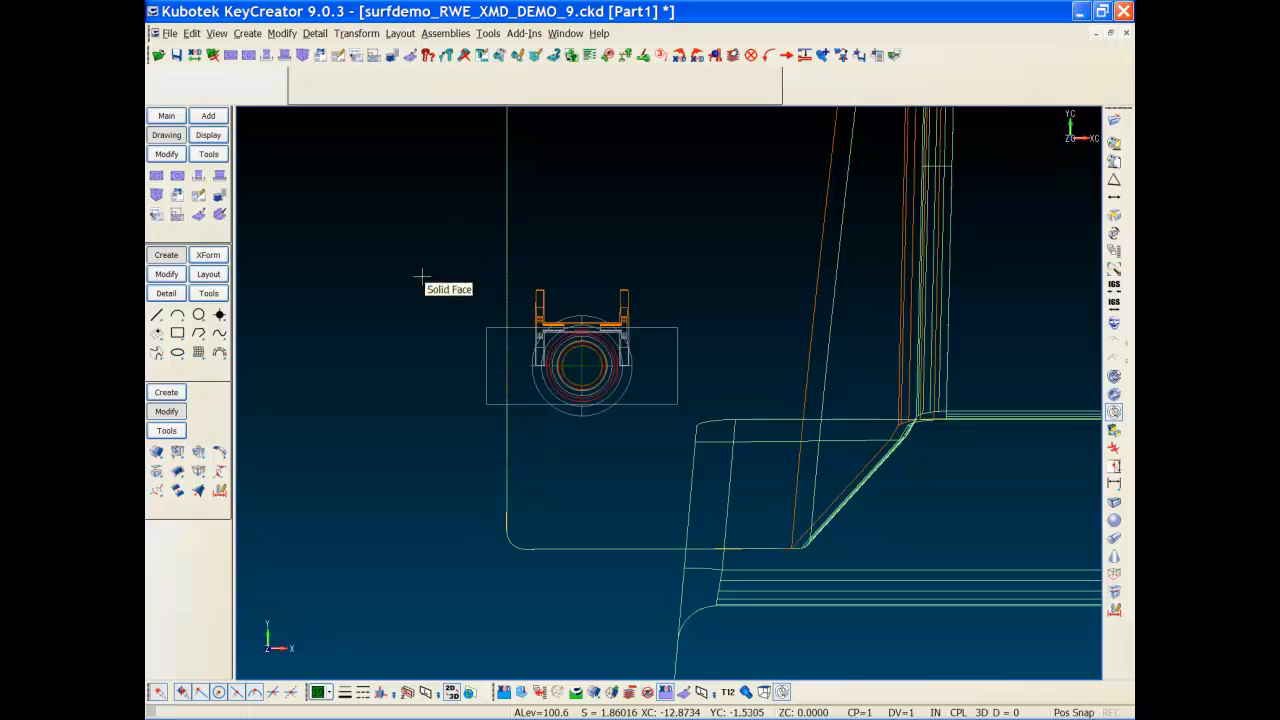
Step: View the core and inserts in 3D axonometric, zoomed and orbited to the side
key(alt+a)
key(ctrl+8)
drag(400, 410, 600, 152)
mouse_move(654, 496)
middle_down()
mouse_move(567, 480)
mouse_move(499, 438)
mouse_move(454, 434)
mouse_move(590, 472)
middle_up()
Step: Show only VENT INSERT 1 and VENT INSERT 4 with their holes, then refit the view
click(167, 138)
click(199, 217)
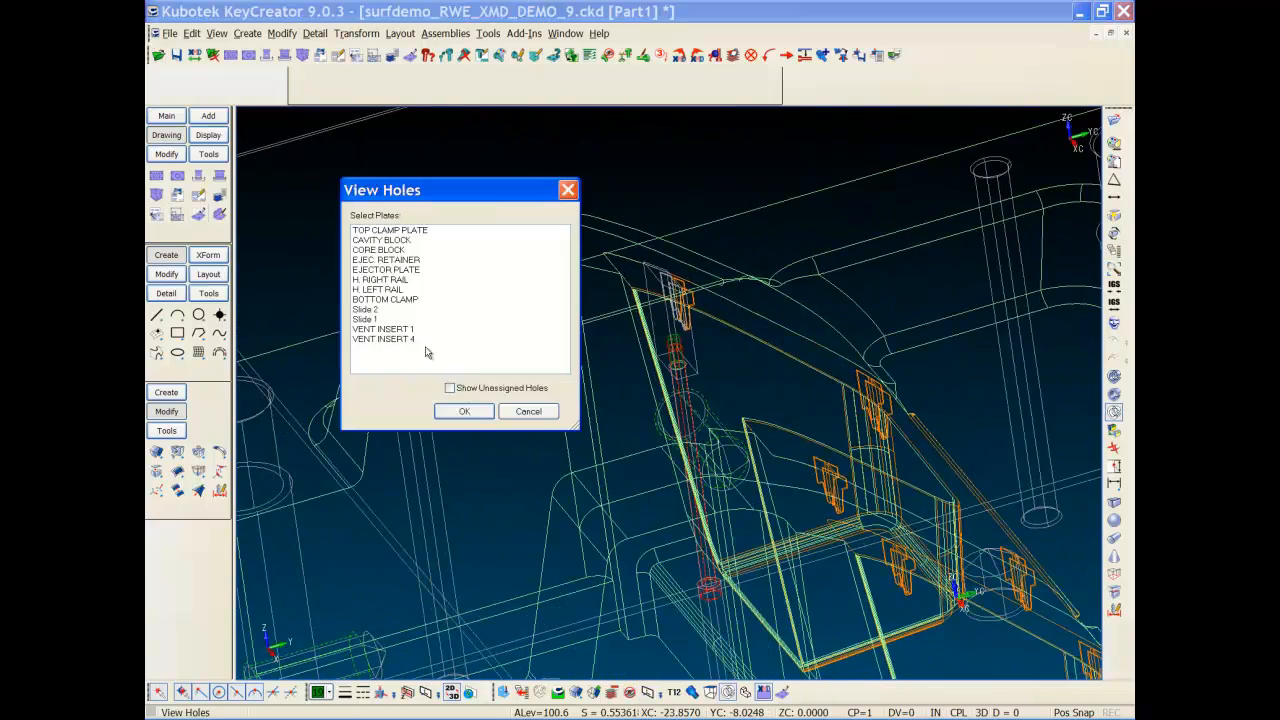
drag(393, 332, 393, 341)
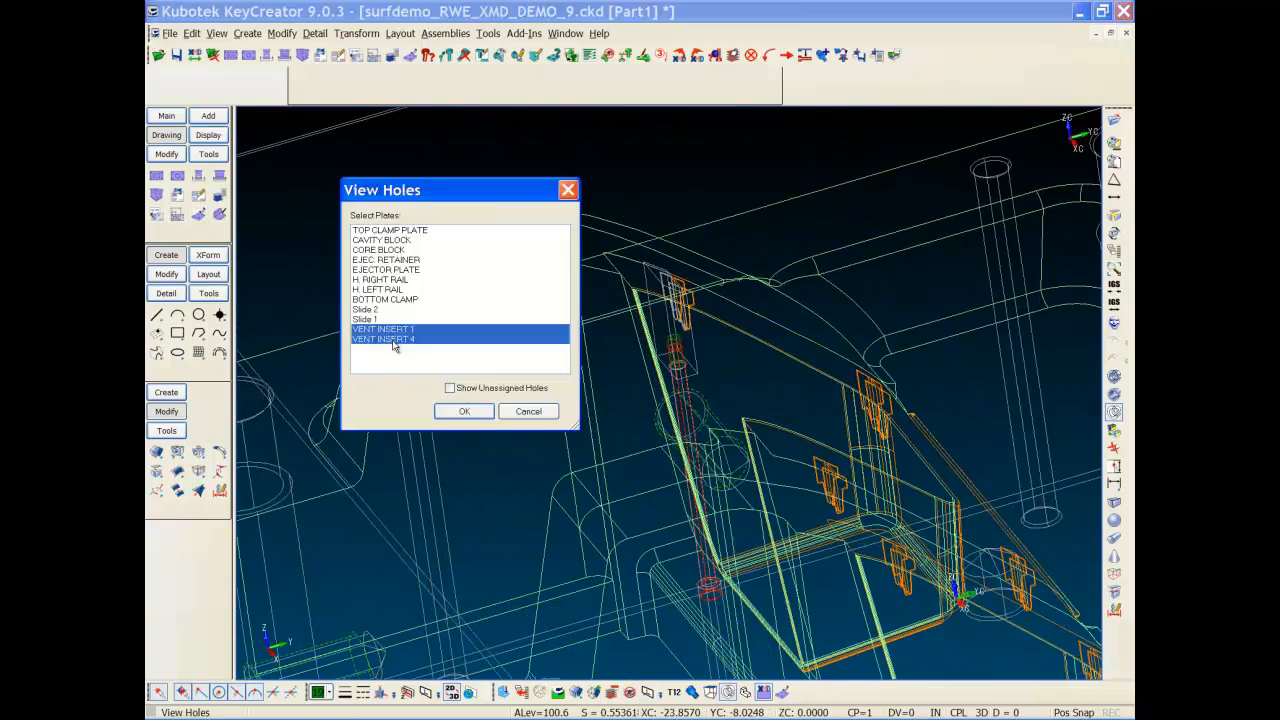
click(463, 412)
drag(278, 259, 376, 134)
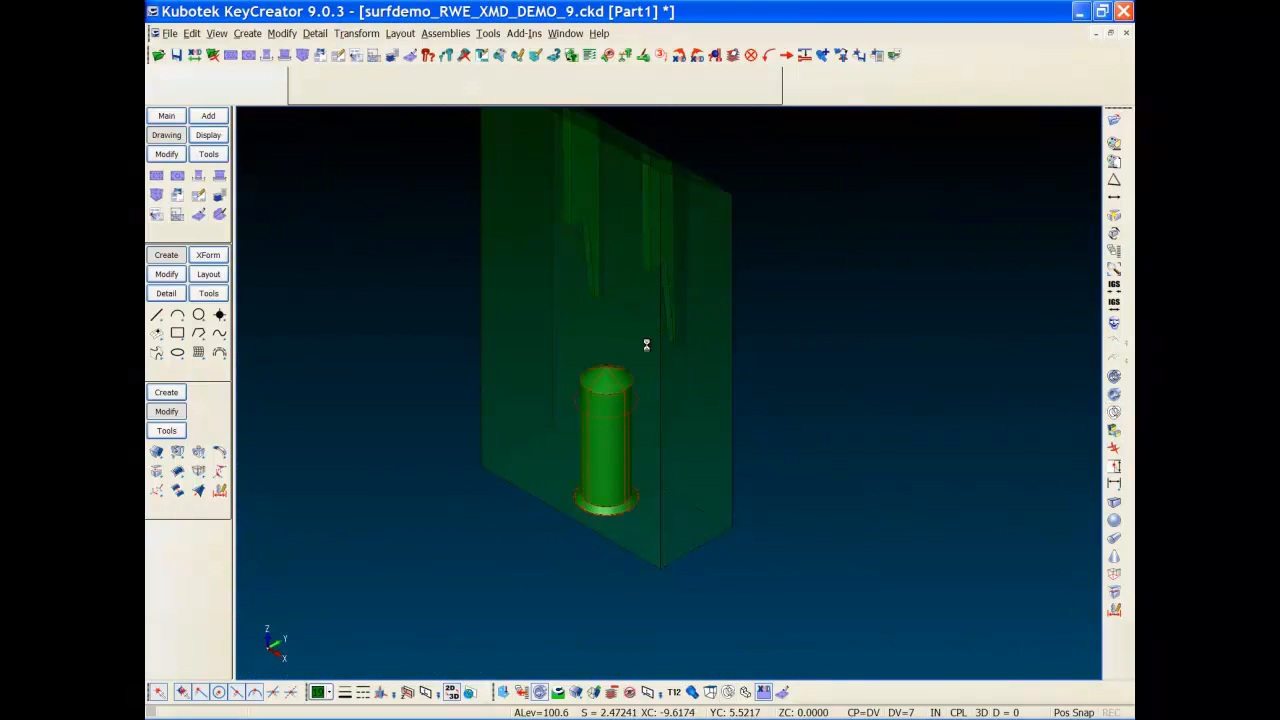
key(alt+a)
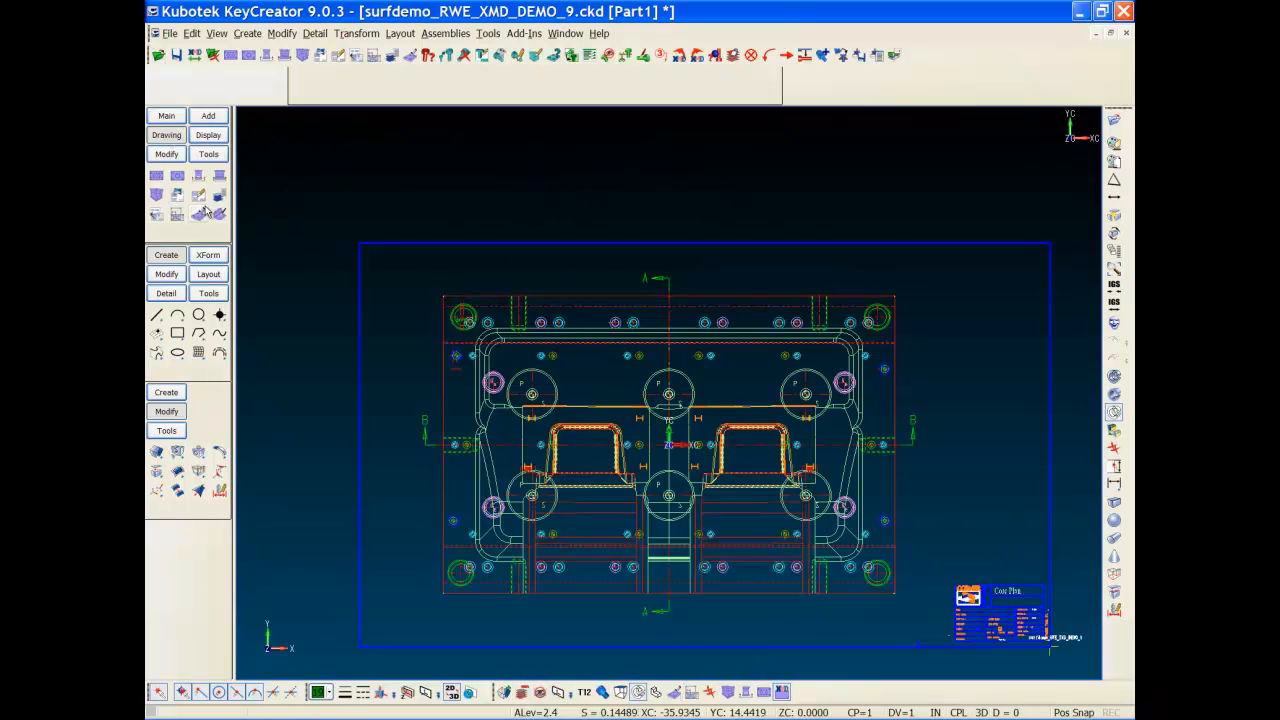
Step: Set Section BB's depth at the insert circle centre (-2.05284354) and recut the section
click(200, 197)
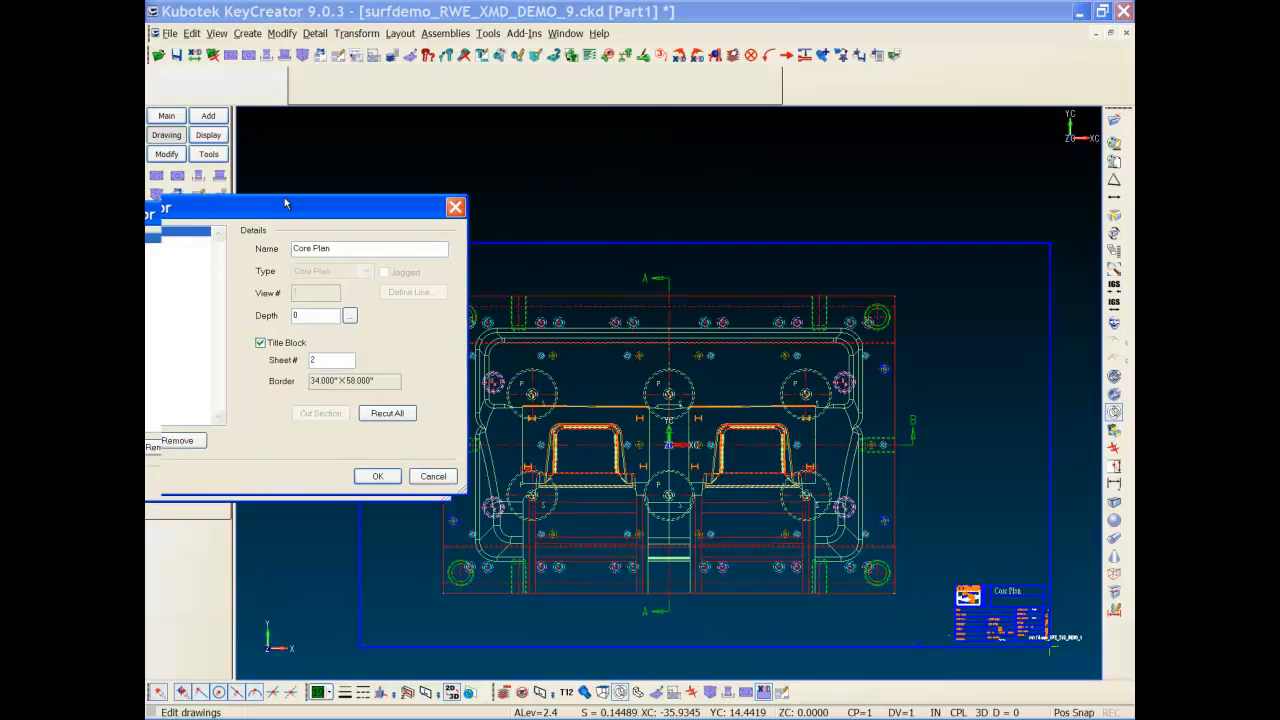
drag(258, 217, 462, 70)
click(290, 122)
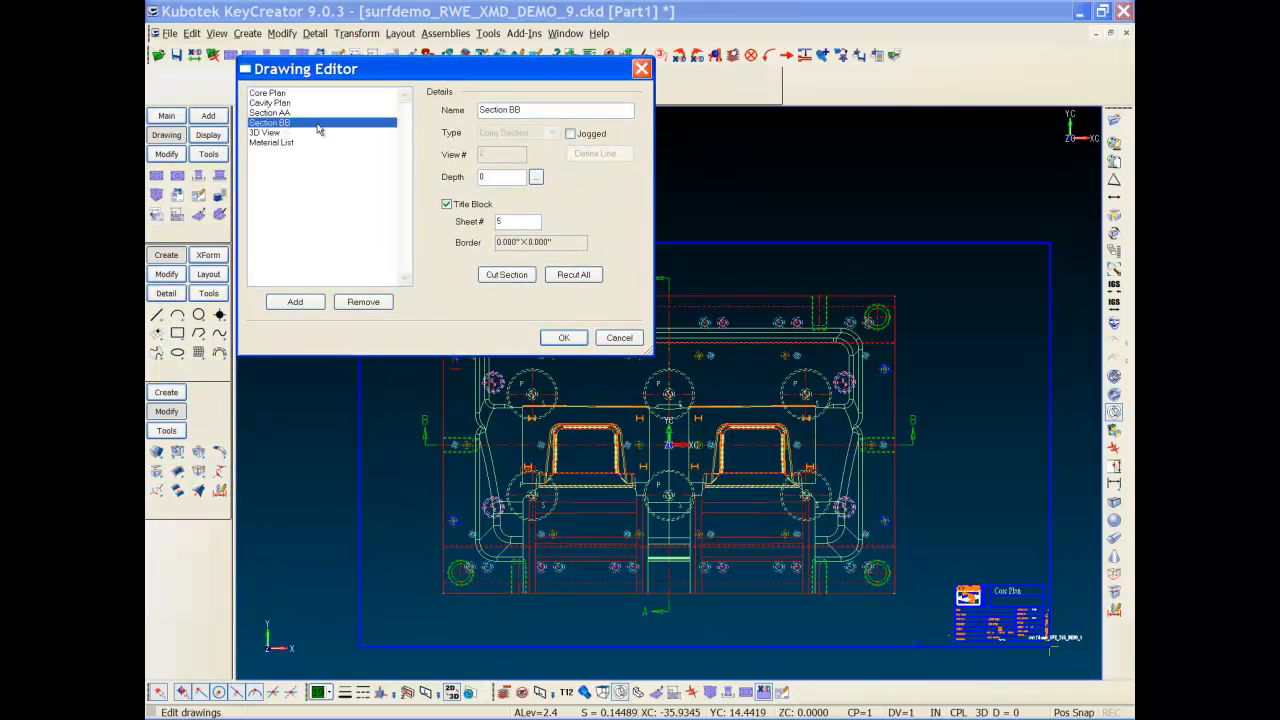
click(536, 177)
key(alt+w)
click(491, 504)
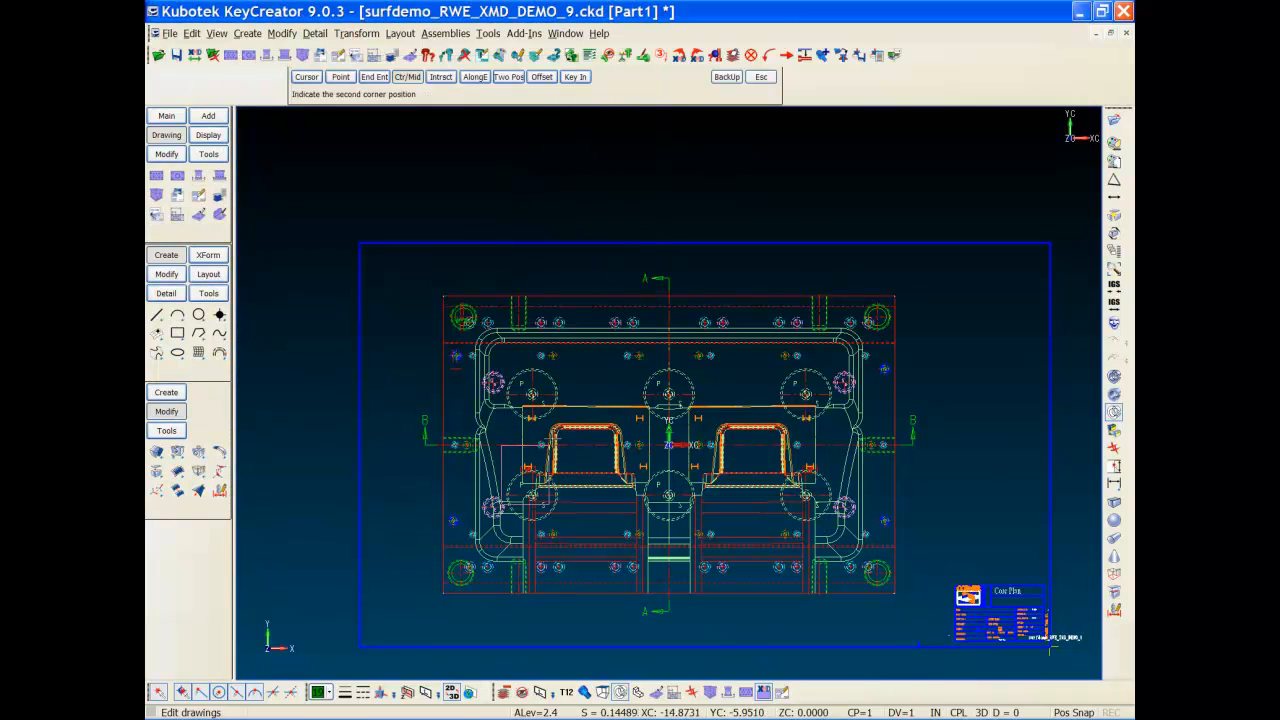
click(561, 437)
click(676, 381)
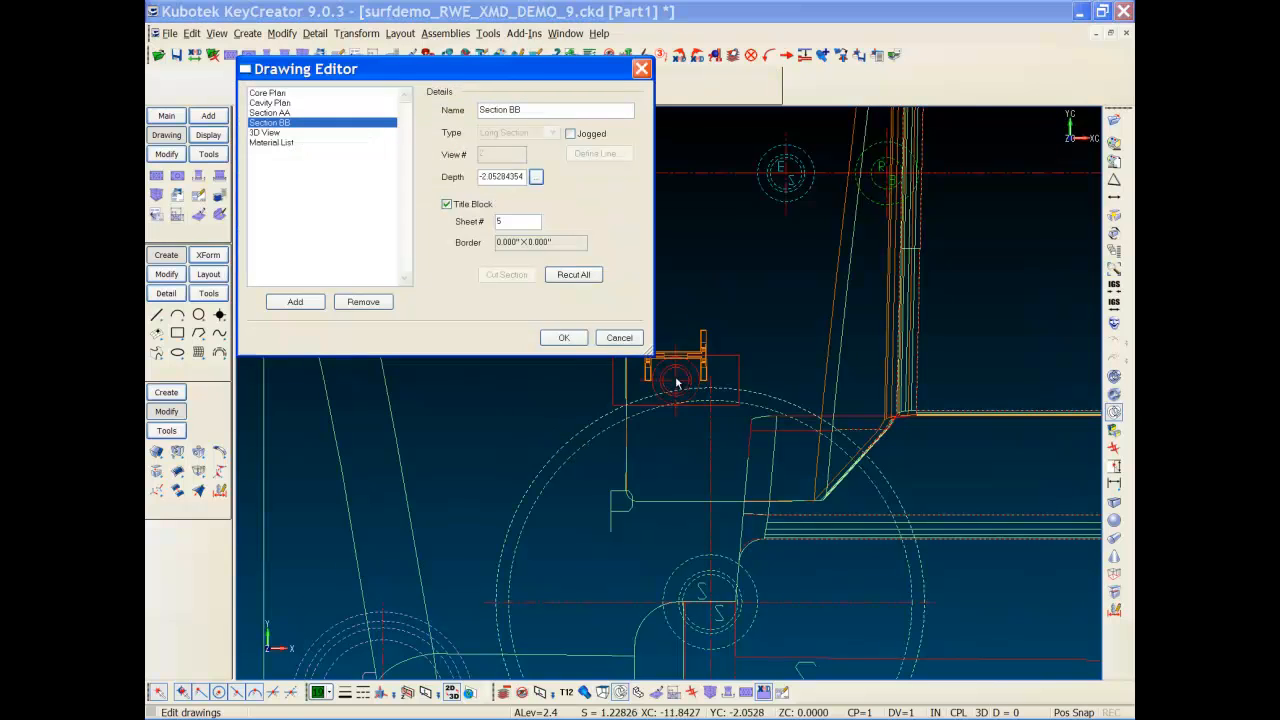
click(563, 337)
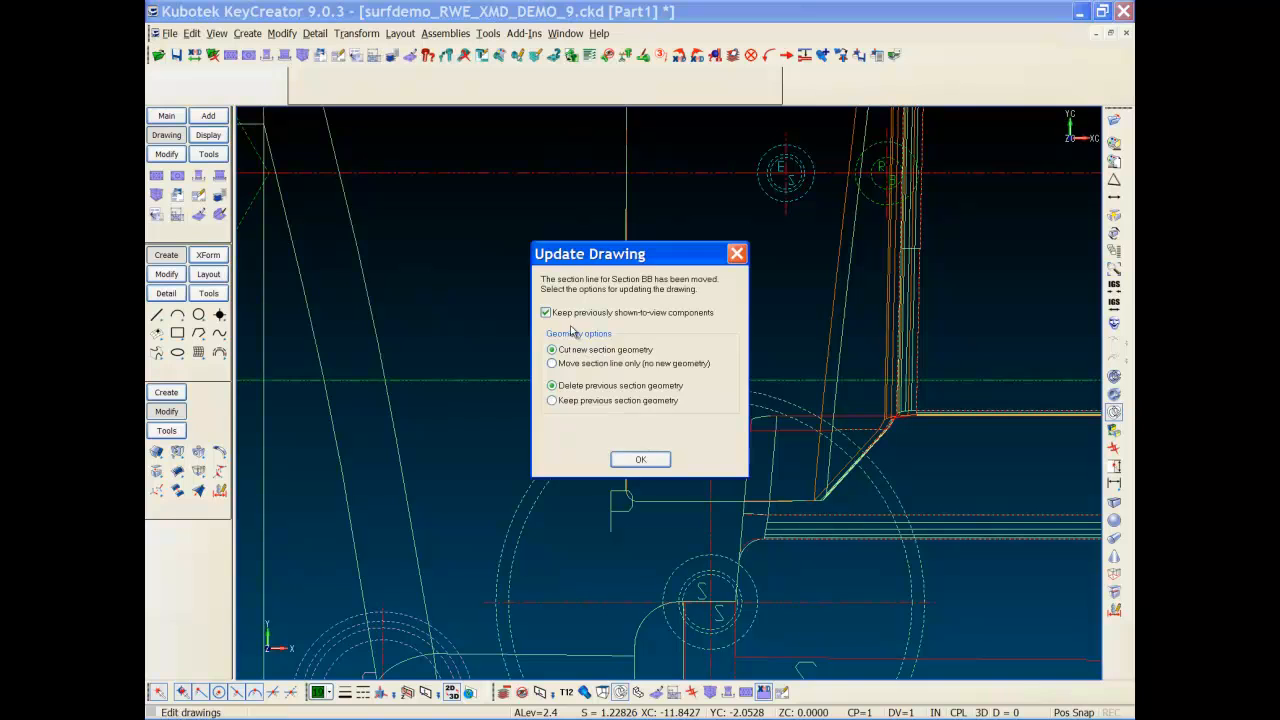
click(630, 462)
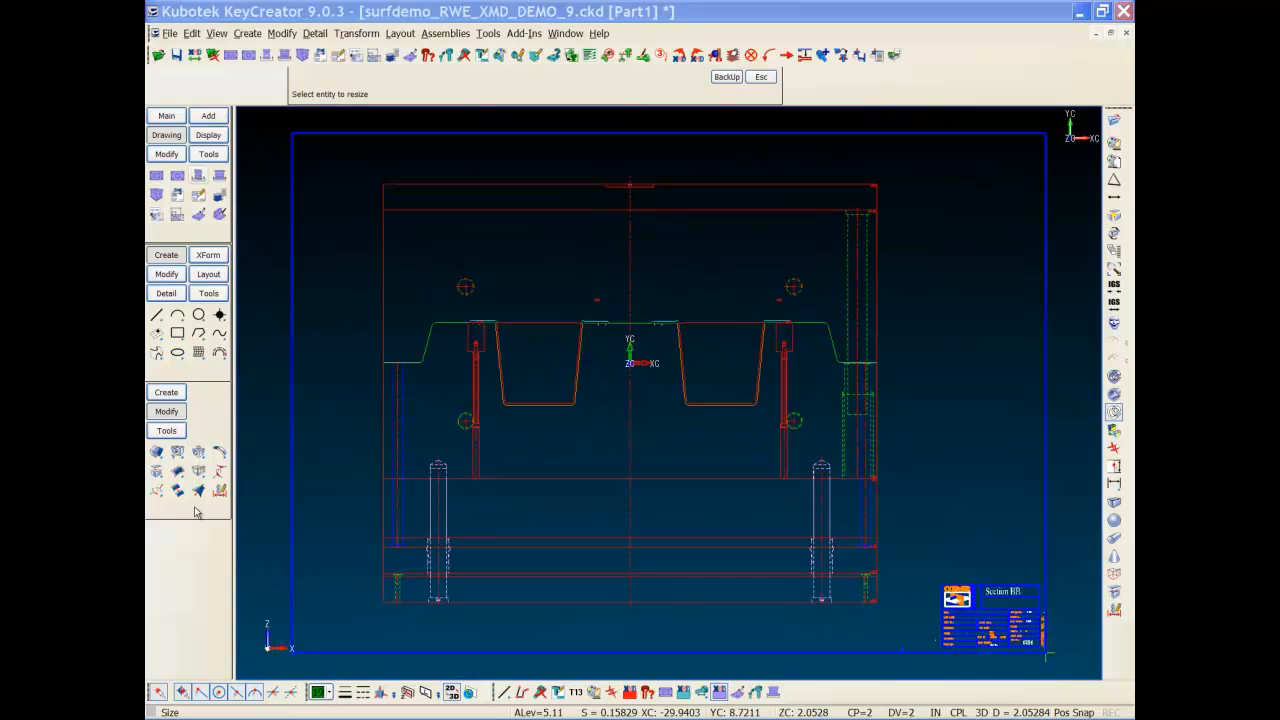
Step: Zoom in on Section BB and verify VENT INSERT 1 is 0.500 x 1.250 x 2.402, quantity 2
click(406, 483)
click(554, 302)
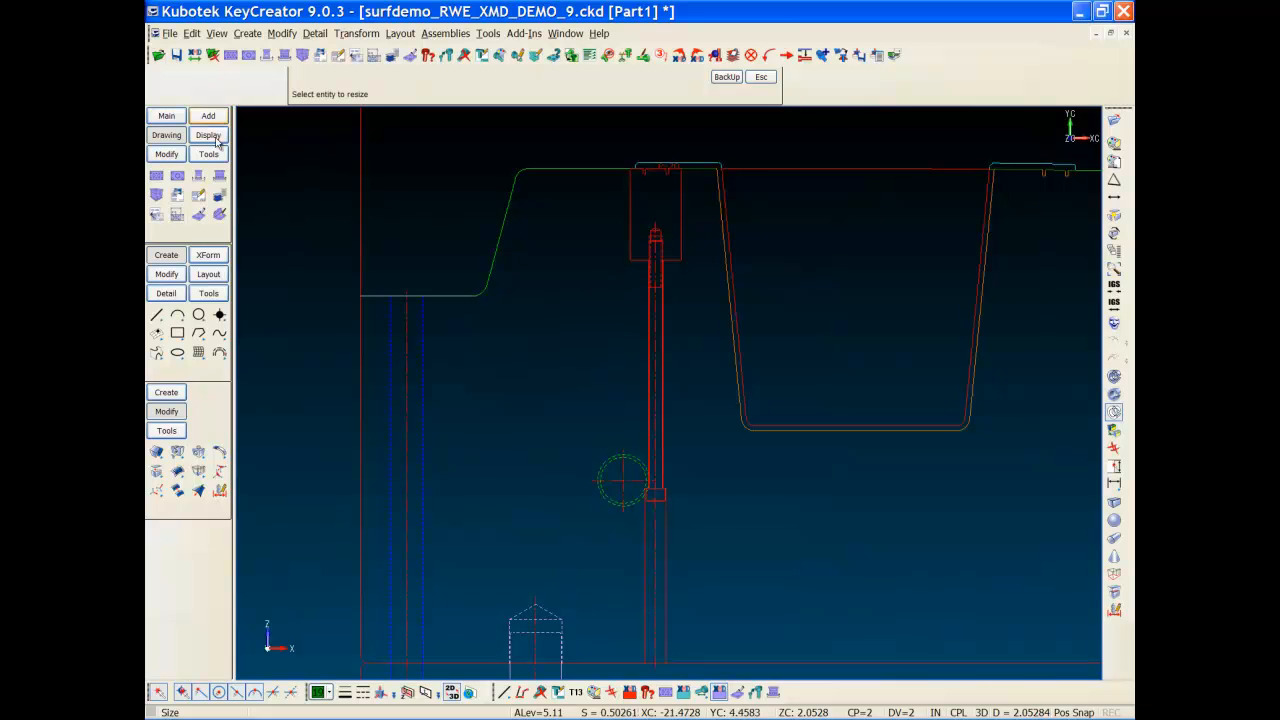
click(208, 155)
click(199, 214)
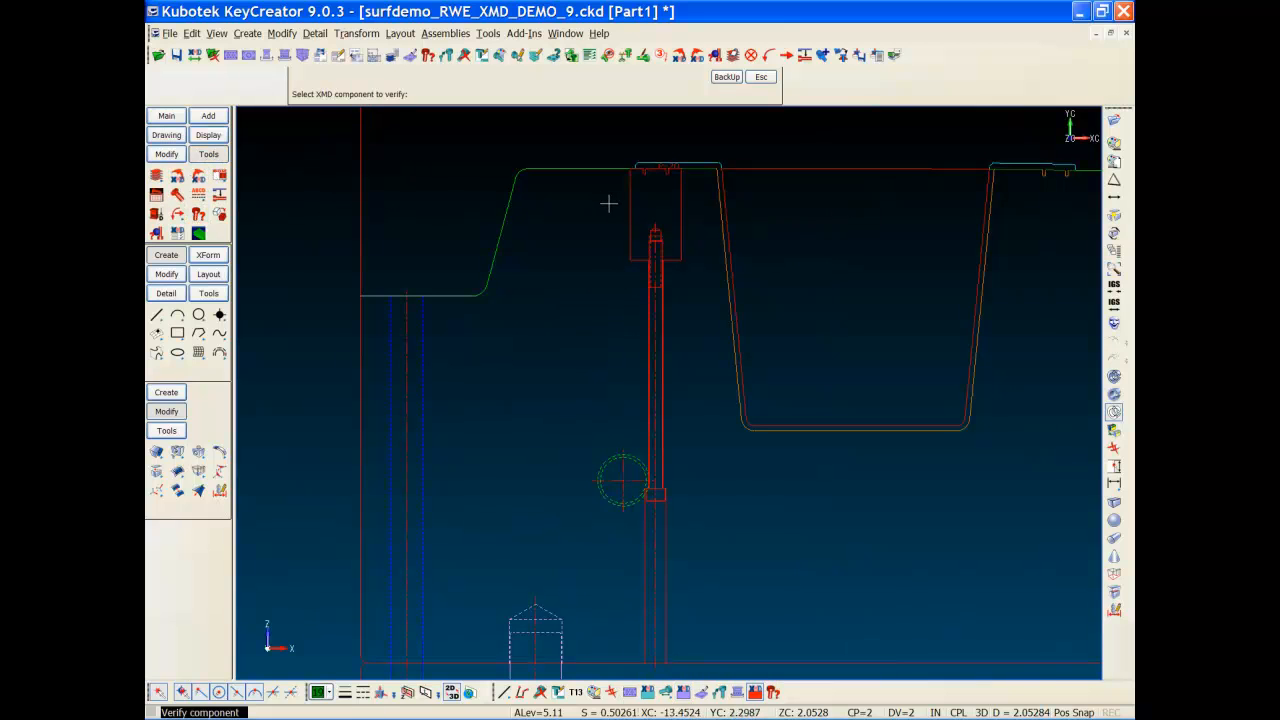
click(622, 212)
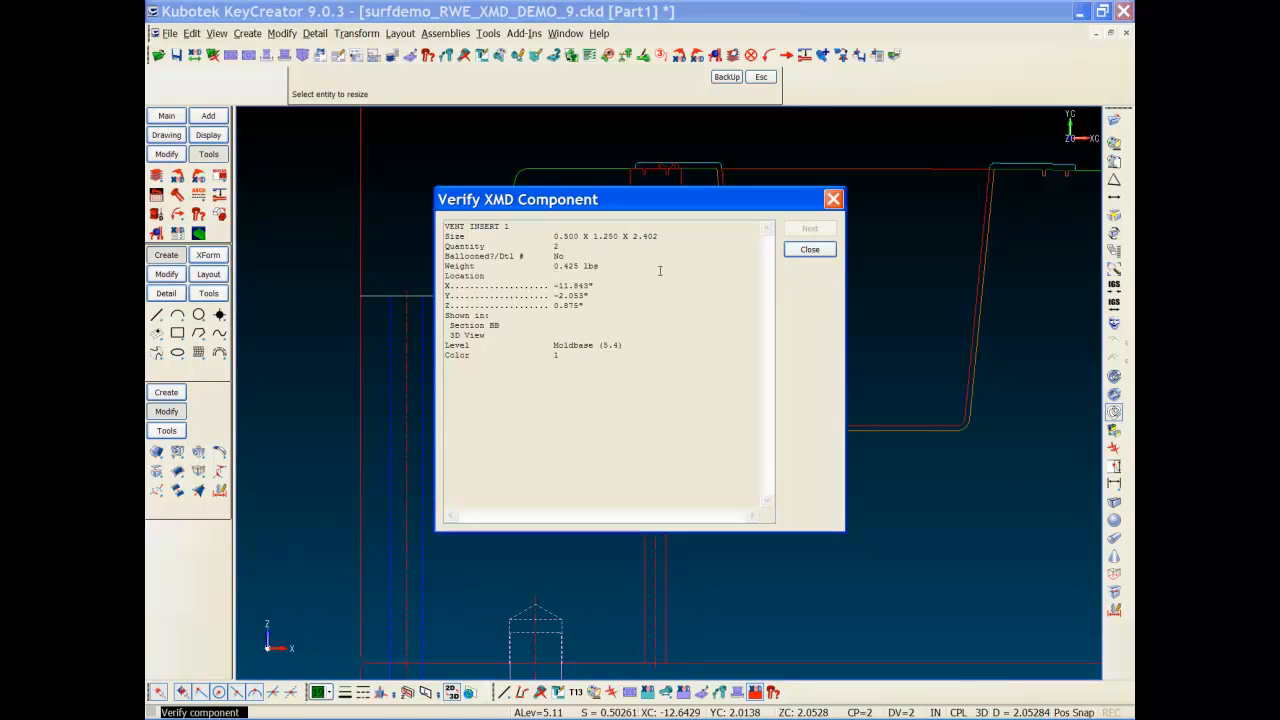
click(806, 251)
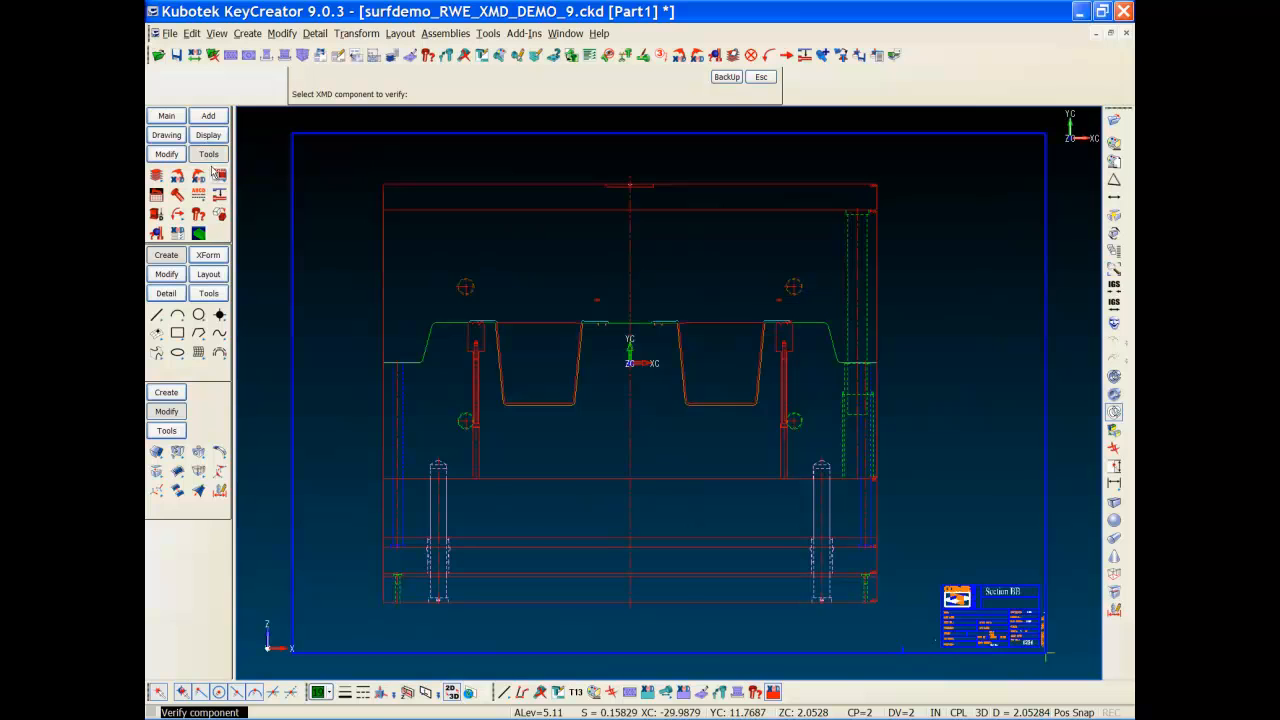
Step: Start a bill of materials using the CisCorp.bmc format file
click(219, 175)
click(505, 328)
click(700, 484)
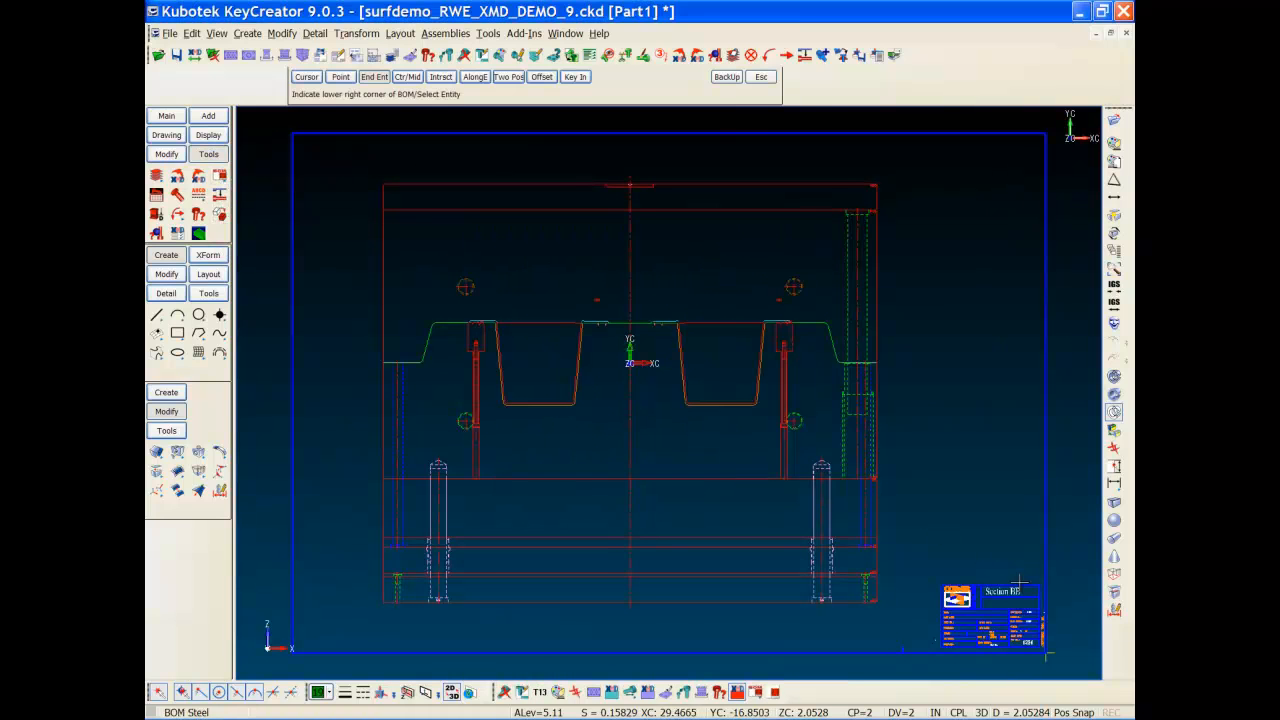
Step: Accept the BOM settings and place a full BOM listing VENT INSERT 1 as item 23, P-20, quantity 2
click(535, 453)
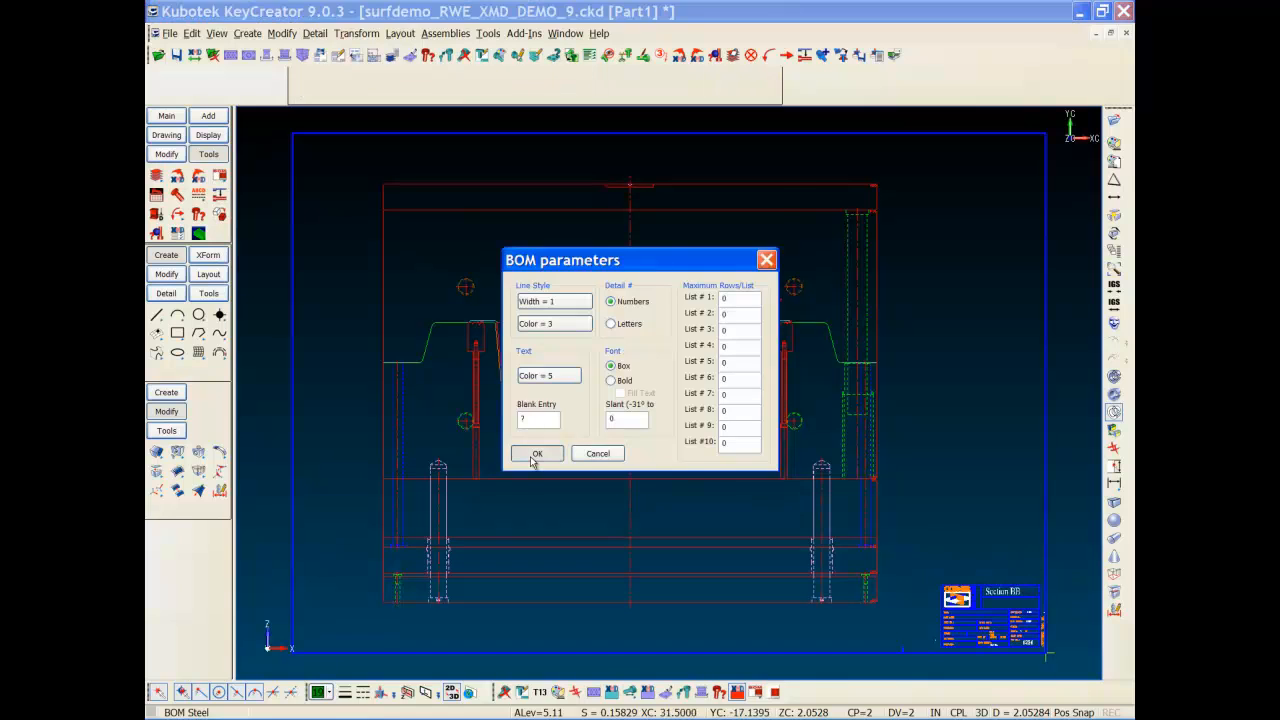
click(610, 386)
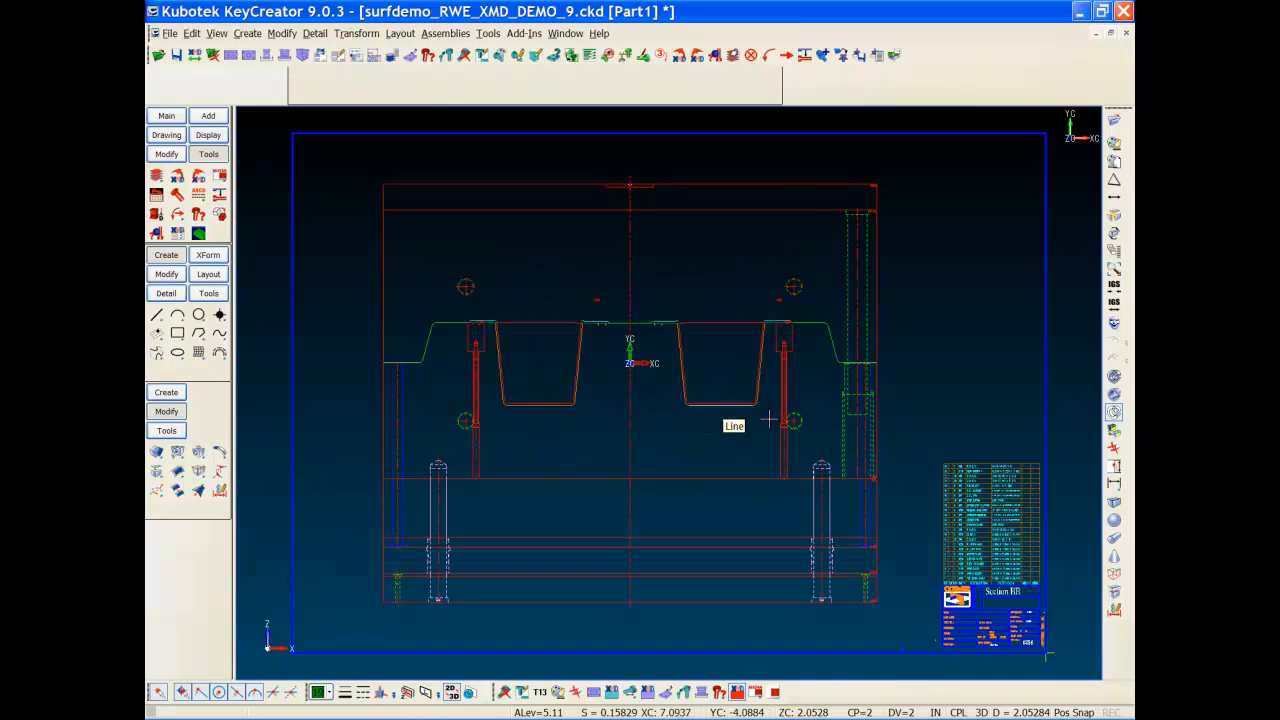
drag(1034, 501, 1044, 504)
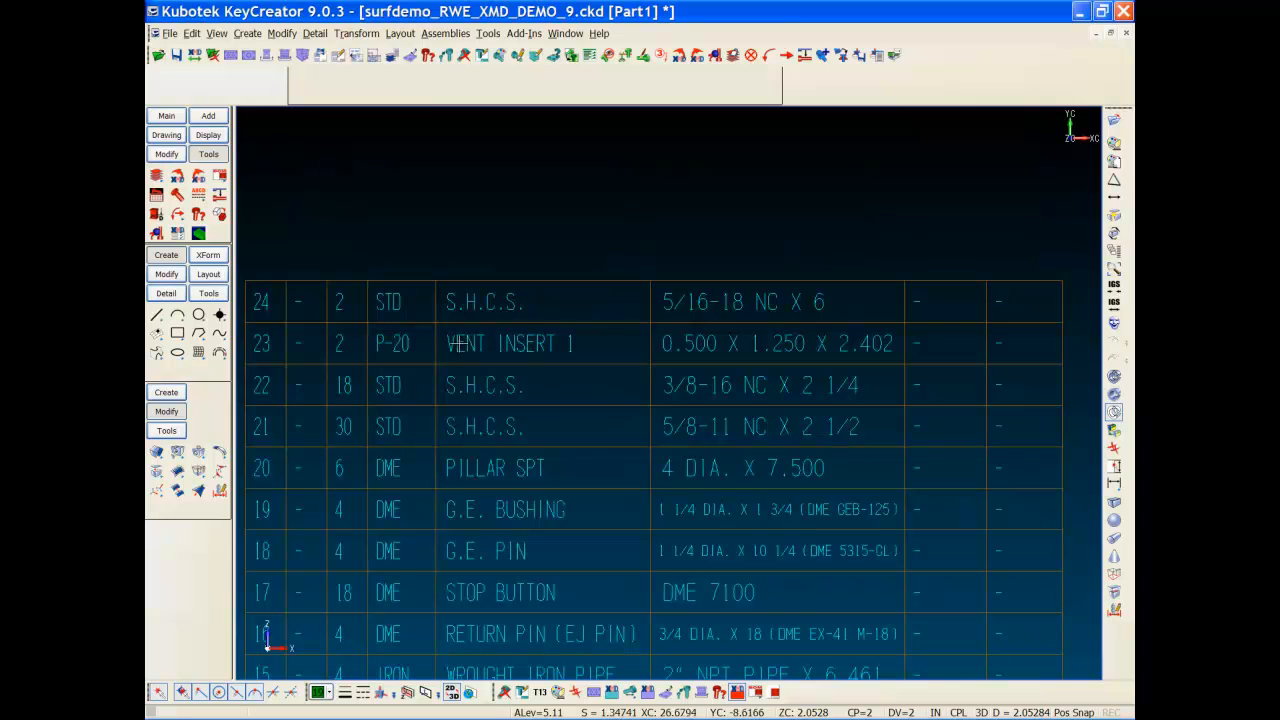
scroll(543, 341, down, 2)
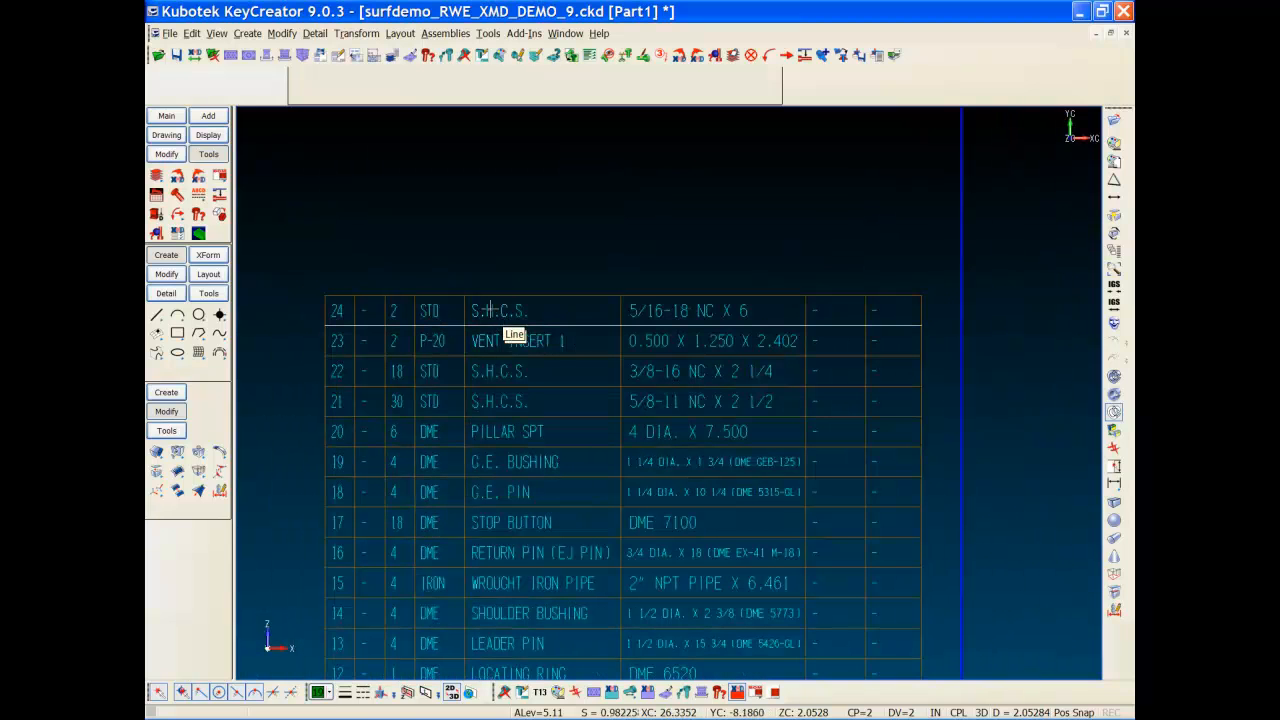
key(alt+a)
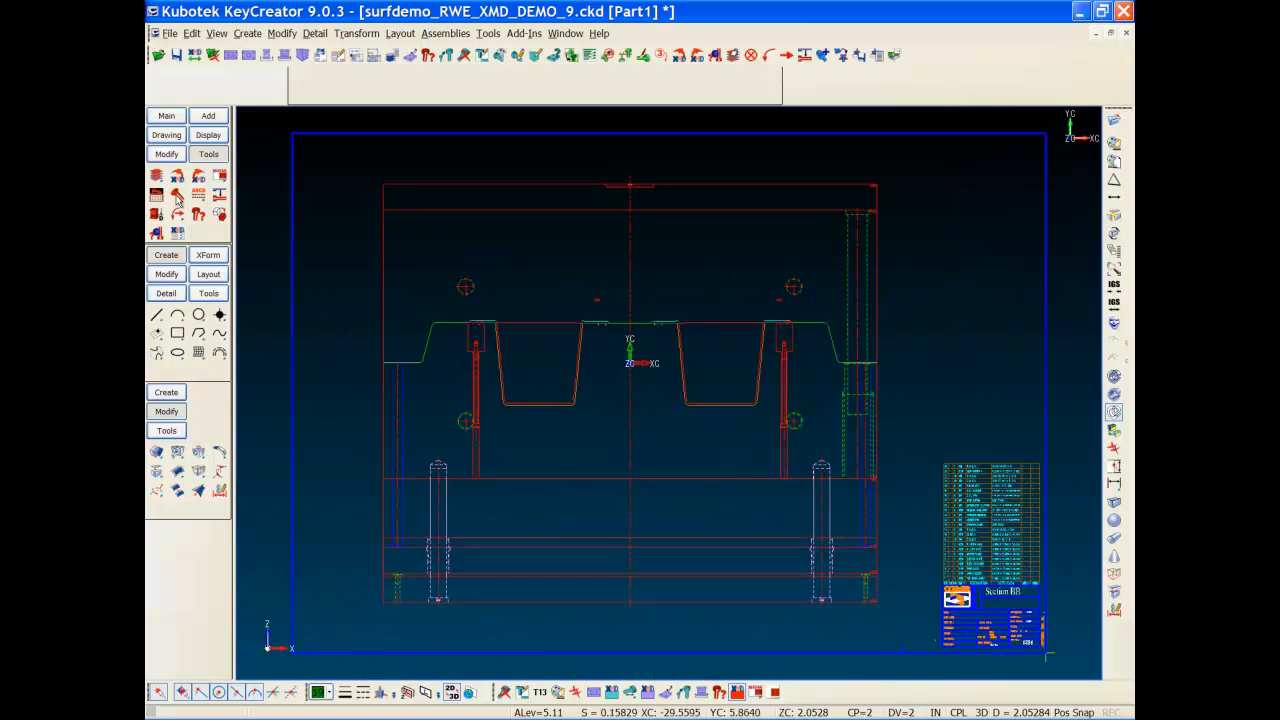
click(156, 138)
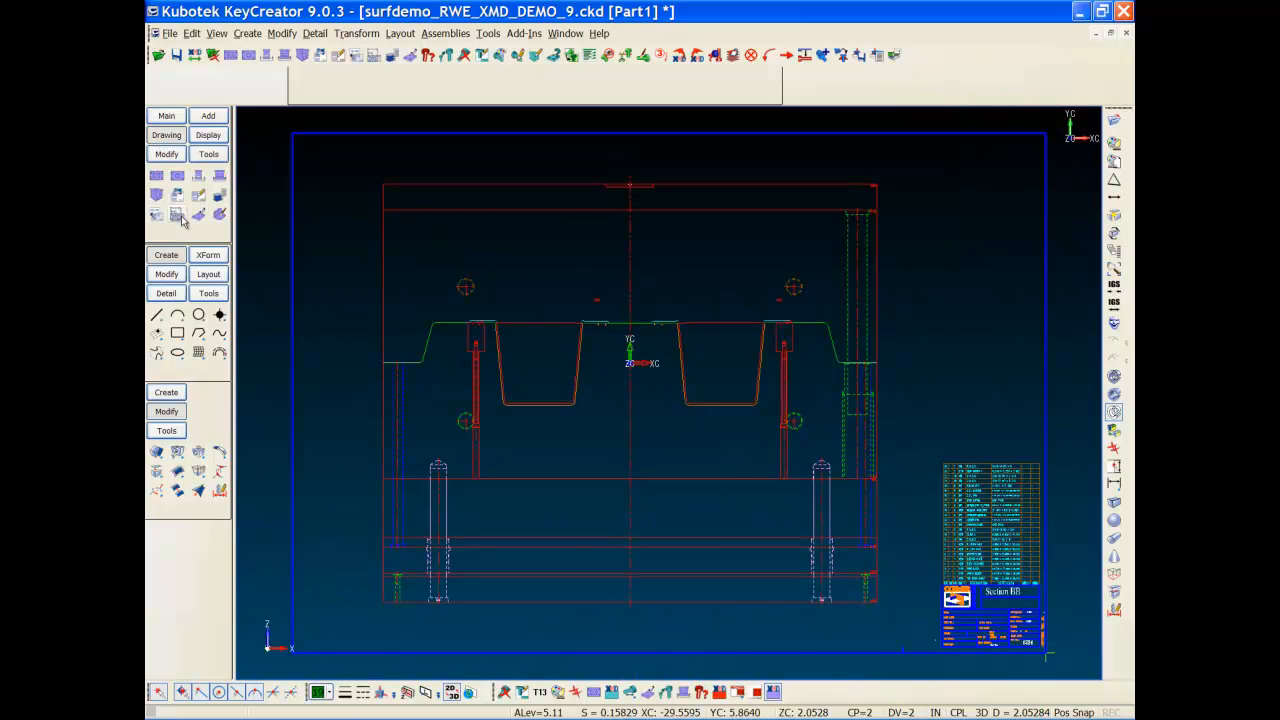
Step: Create the VENT INSERT 1 plate detail sheet with plate views, X-Y hole table and title block
click(180, 217)
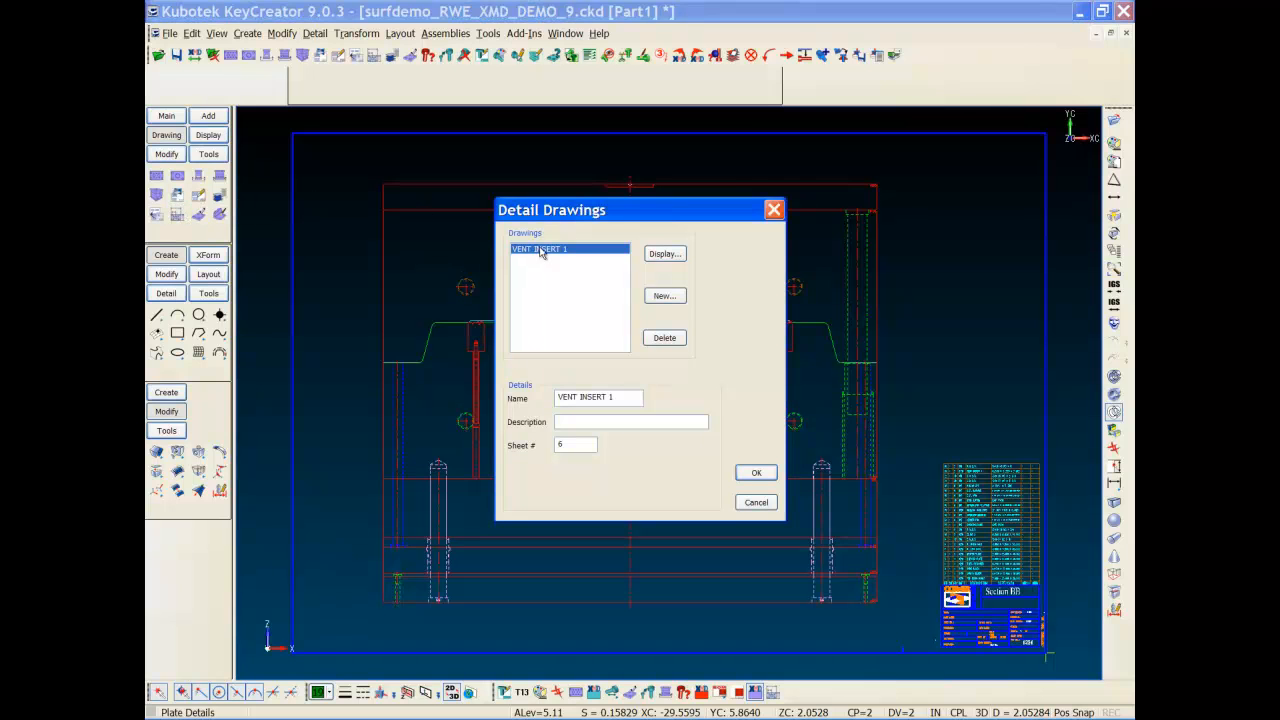
click(666, 255)
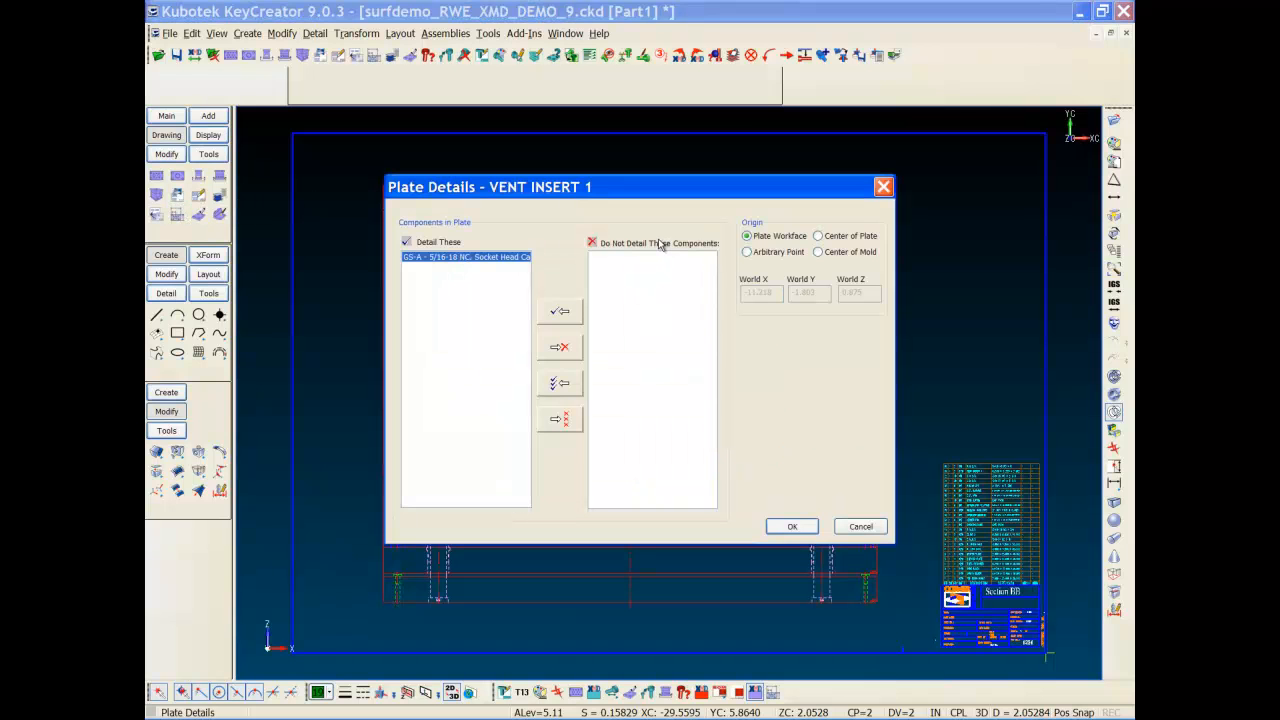
key(Return)
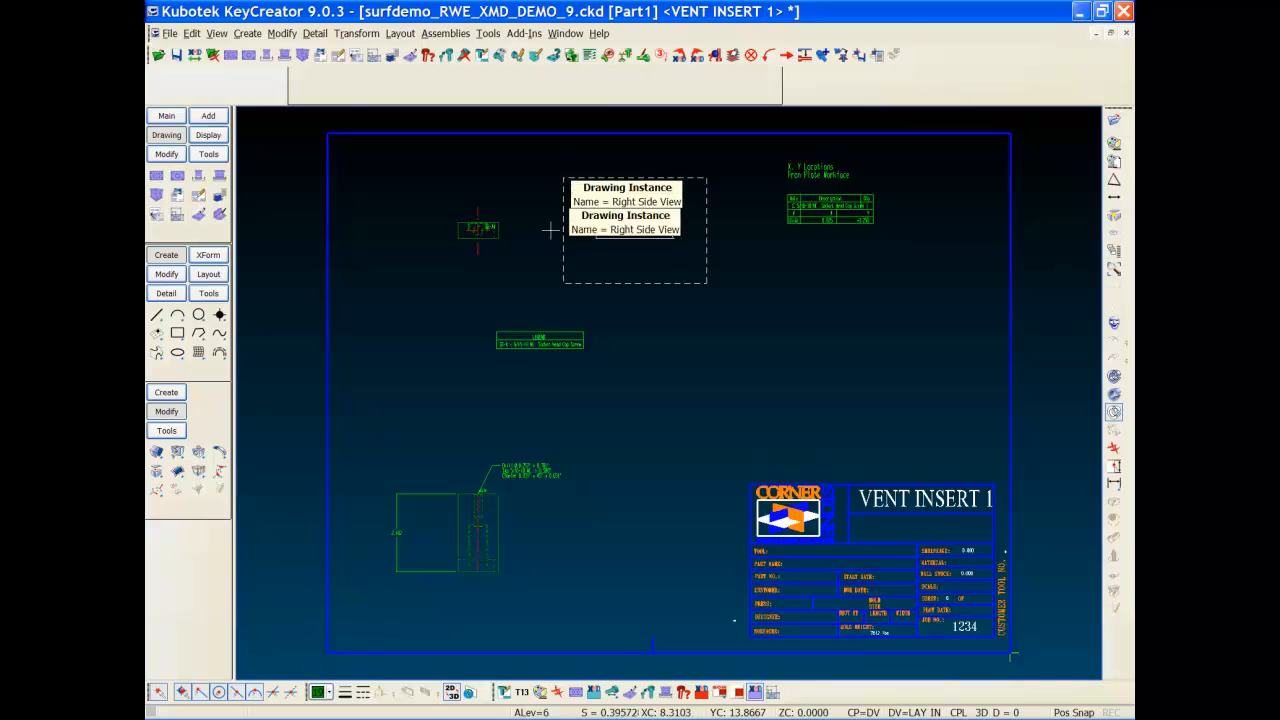
click(478, 229)
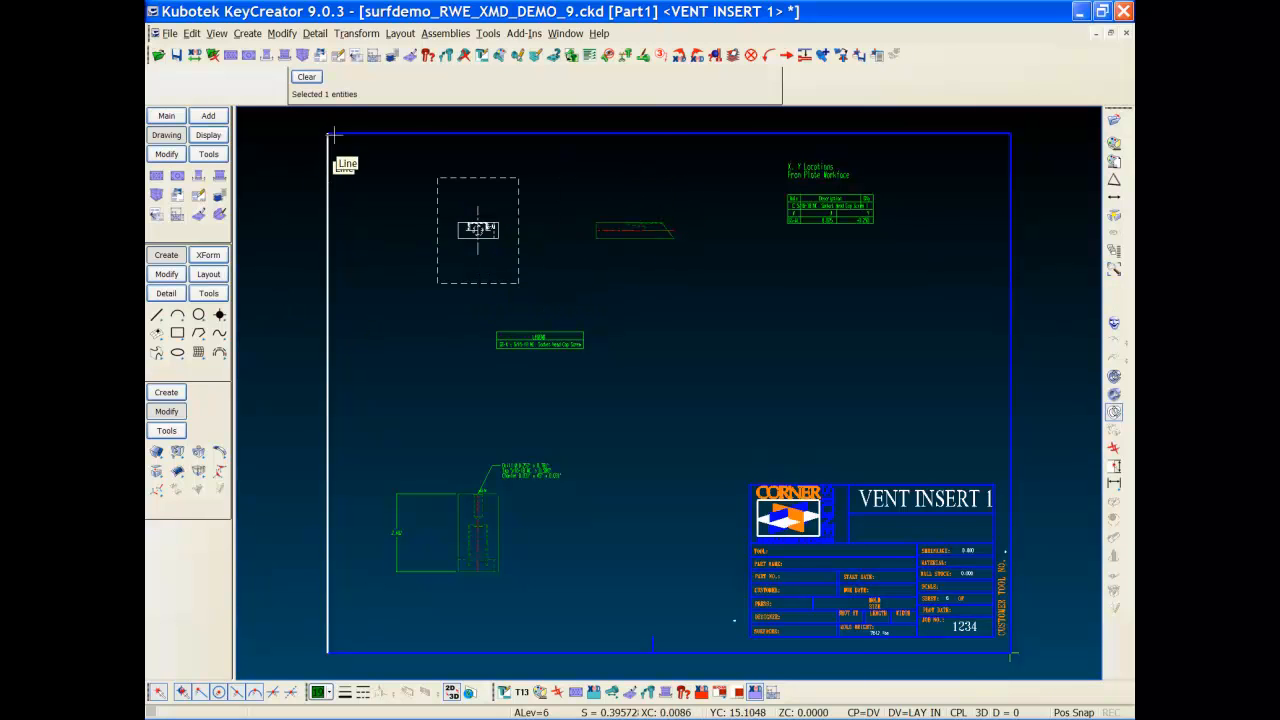